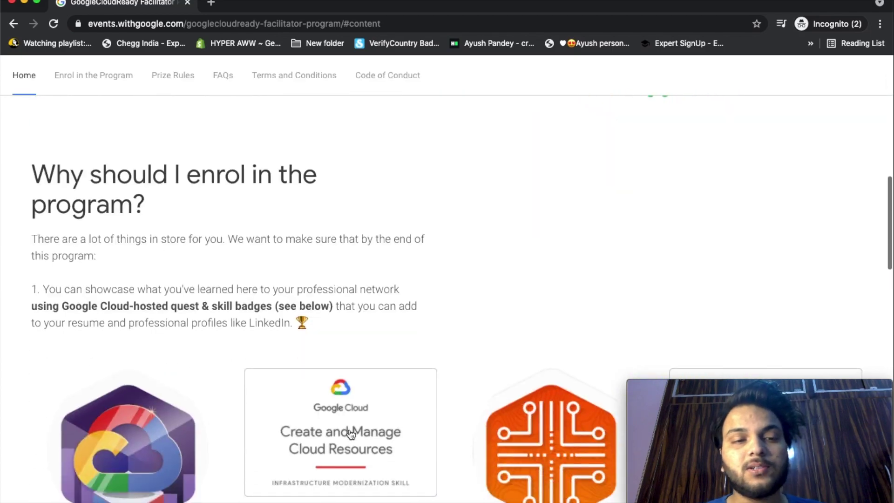
scroll(350, 431, down, 8)
Scroll the facilitator program page to the Track 1: Cloud Infrastructure quests and skill badges.
scroll(349, 431, up, 3)
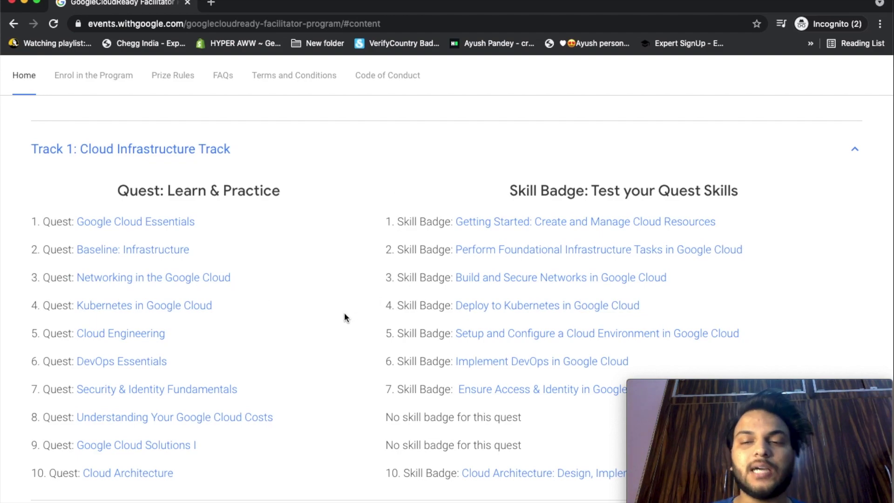
scroll(345, 317, down, 1)
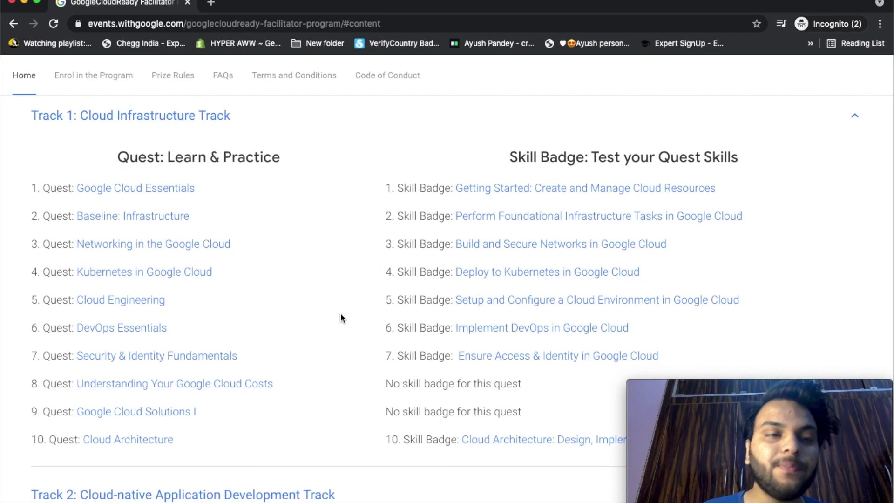
Open the Cloud Engineering quest page and scroll down its Quest Outline.
click(103, 306)
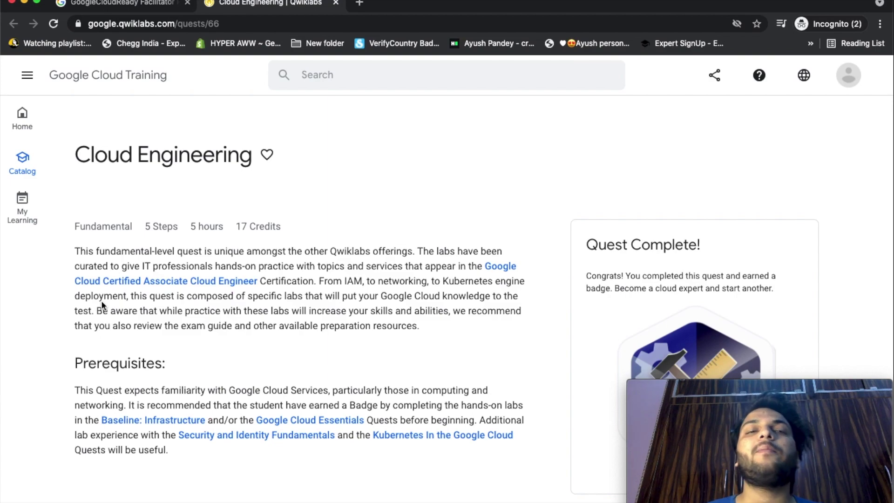
scroll(102, 305, down, 2)
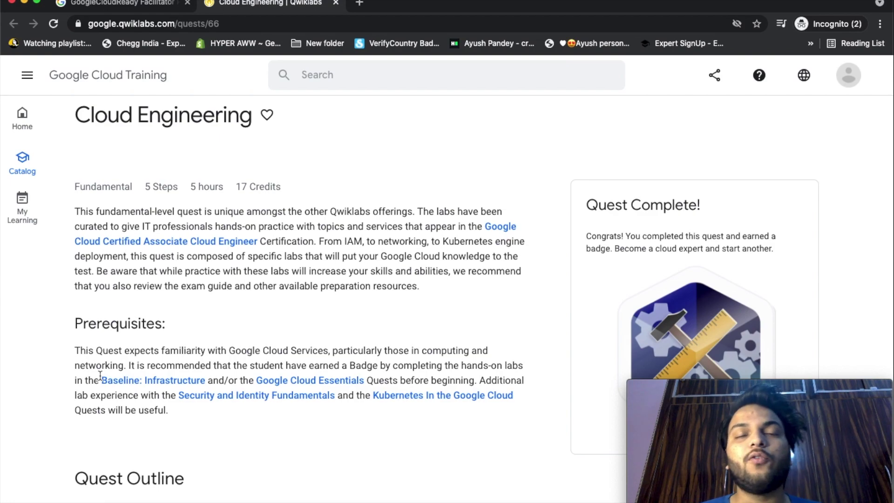
scroll(100, 376, down, 5)
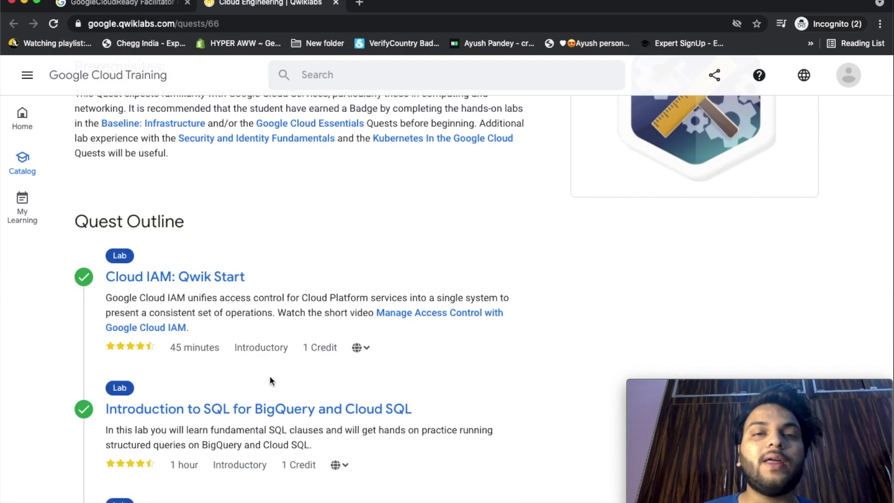
scroll(270, 376, down, 1)
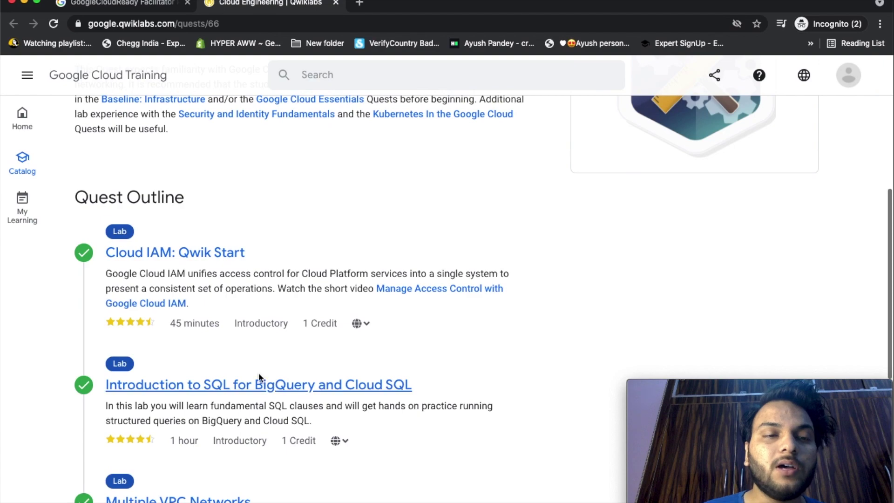
scroll(265, 305, down, 2)
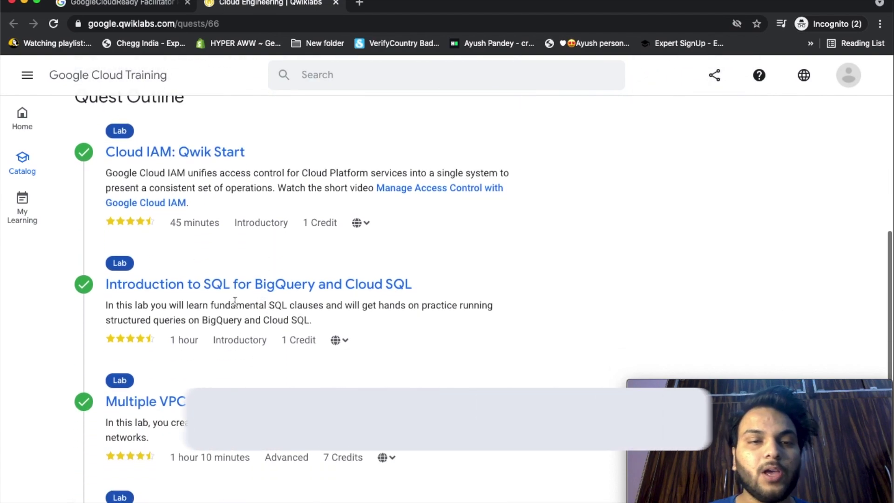
scroll(321, 354, down, 1)
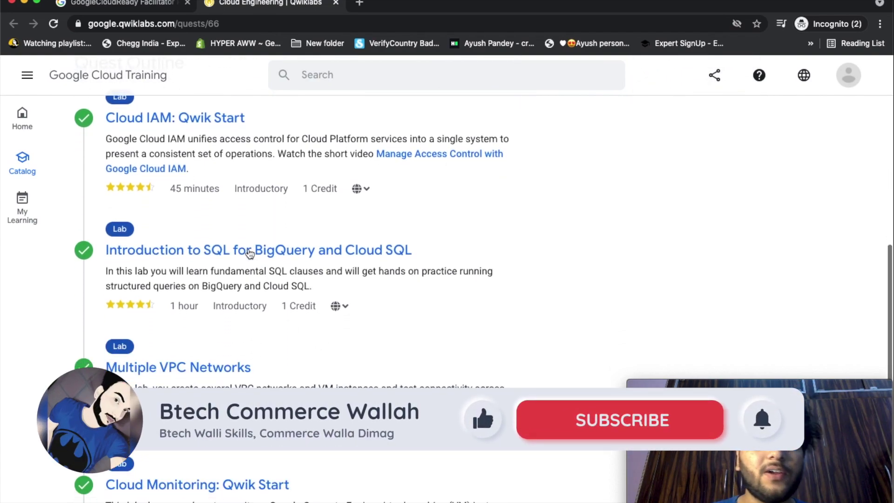
Show and dismiss the SQL lab's language options, then browse the remaining completed labs.
click(345, 307)
click(348, 305)
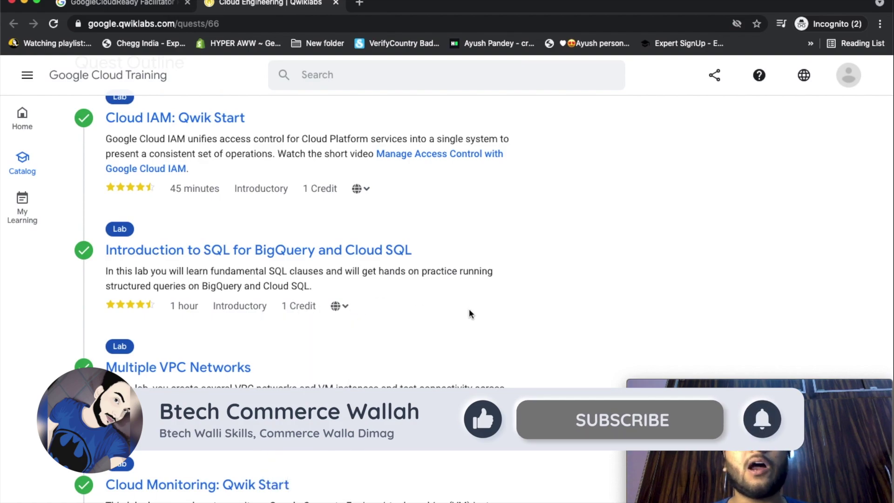
scroll(591, 356, down, 3)
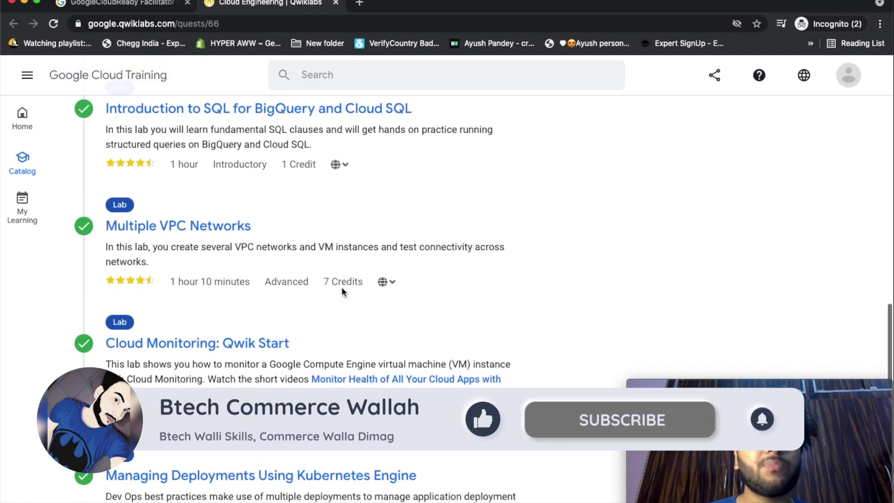
scroll(350, 394, down, 2)
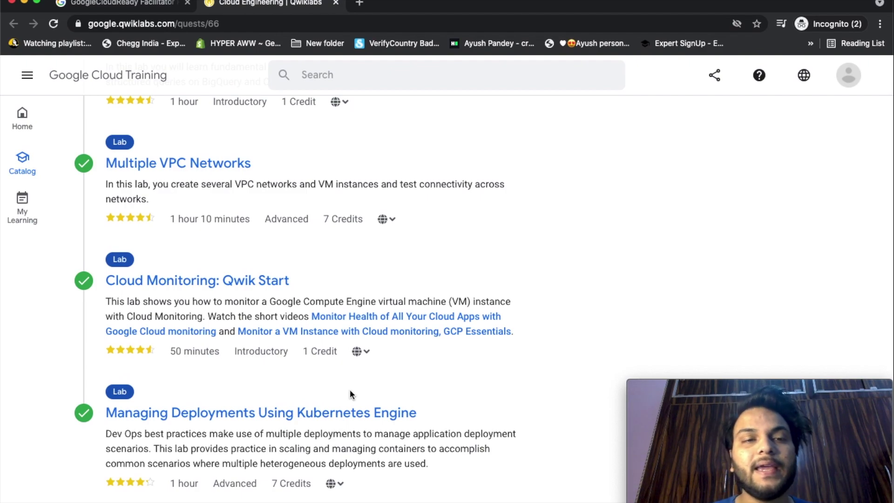
scroll(350, 395, up, 5)
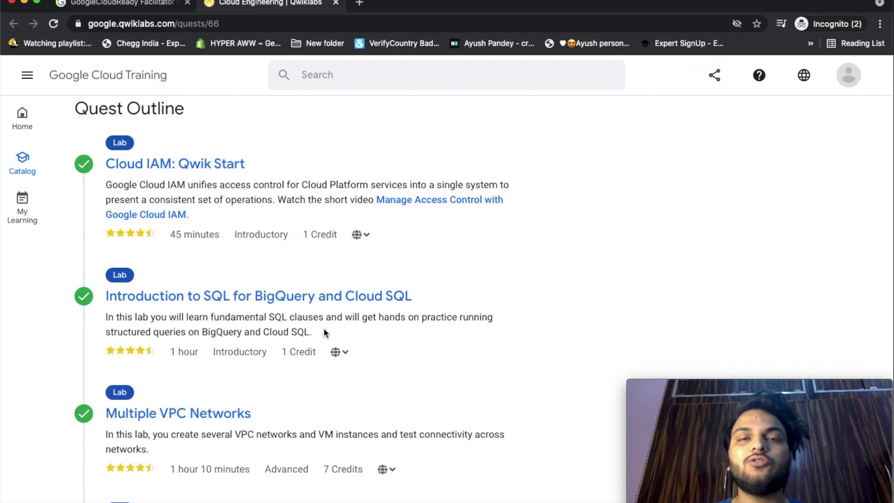
Open the Introduction to SQL for BigQuery and Cloud SQL lab (GSP281) and read its Overview.
click(276, 300)
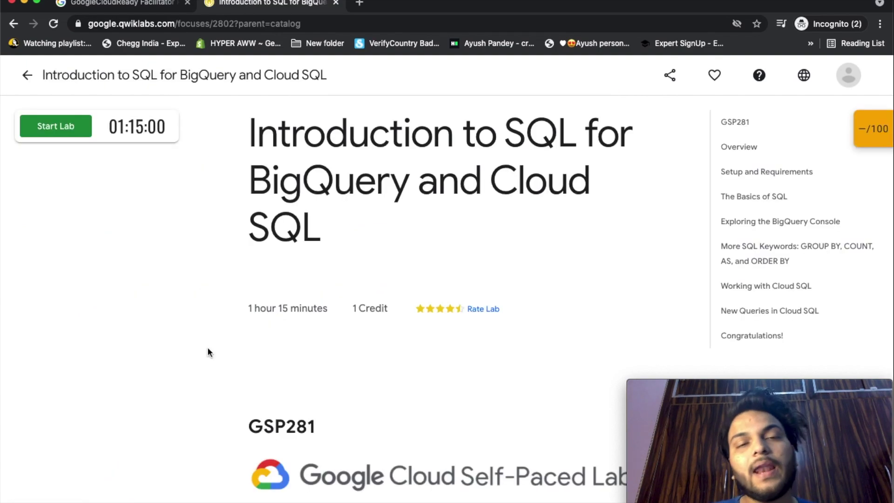
scroll(208, 350, down, 3)
scroll(207, 347, down, 6)
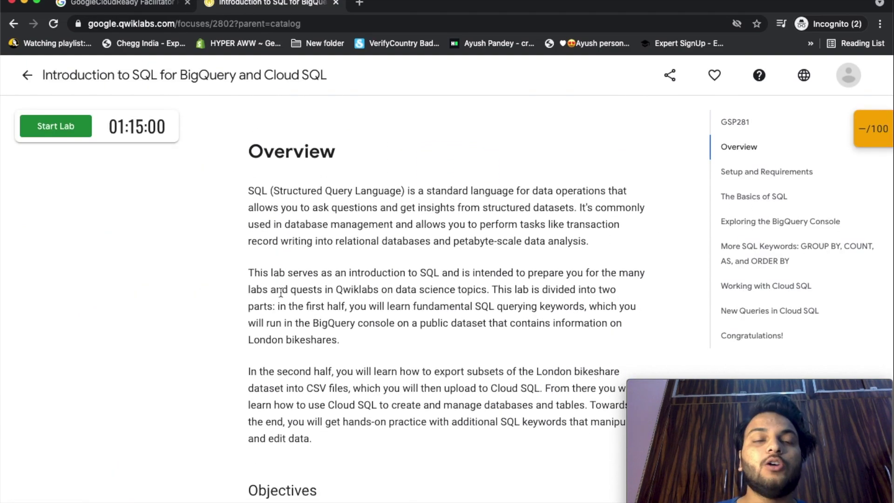
scroll(227, 321, down, 1)
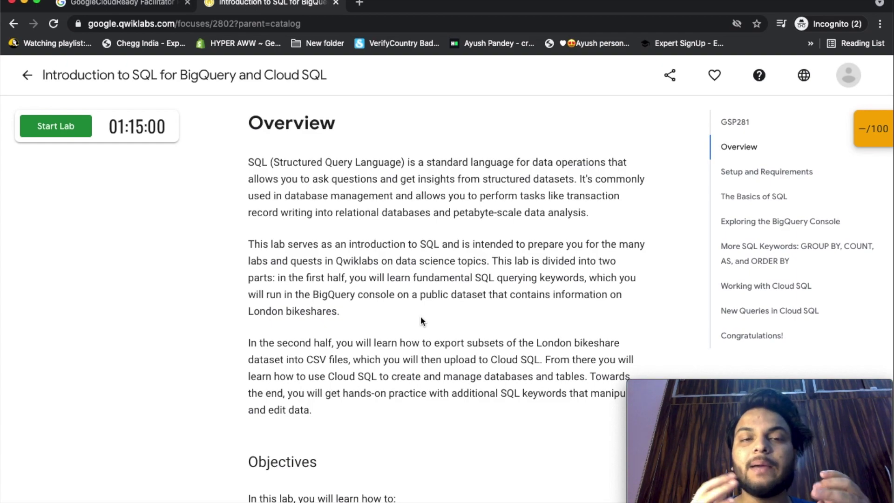
scroll(421, 318, down, 1)
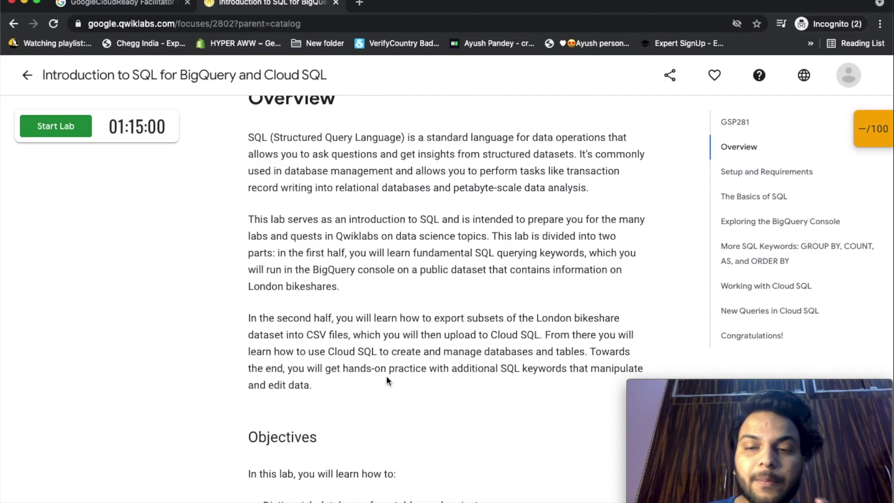
scroll(393, 387, down, 1)
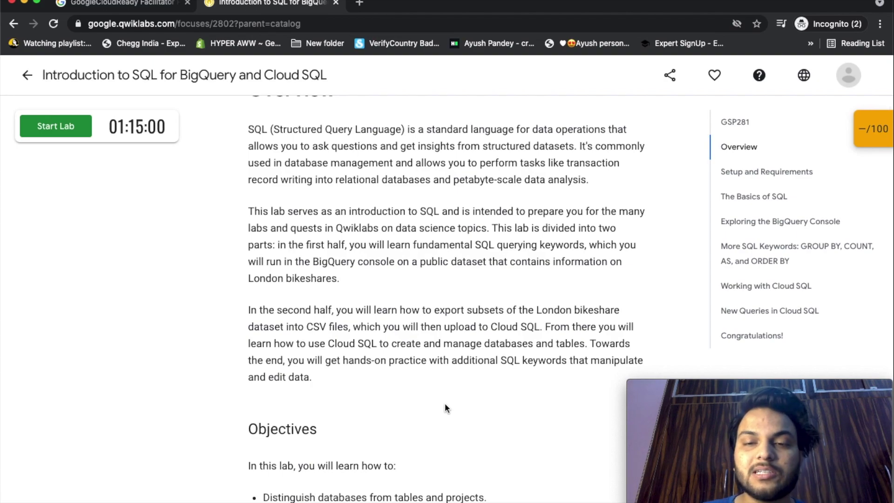
scroll(446, 408, down, 2)
scroll(446, 404, down, 2)
Read through the Objectives down to Setup and Requirements.
scroll(445, 404, up, 2)
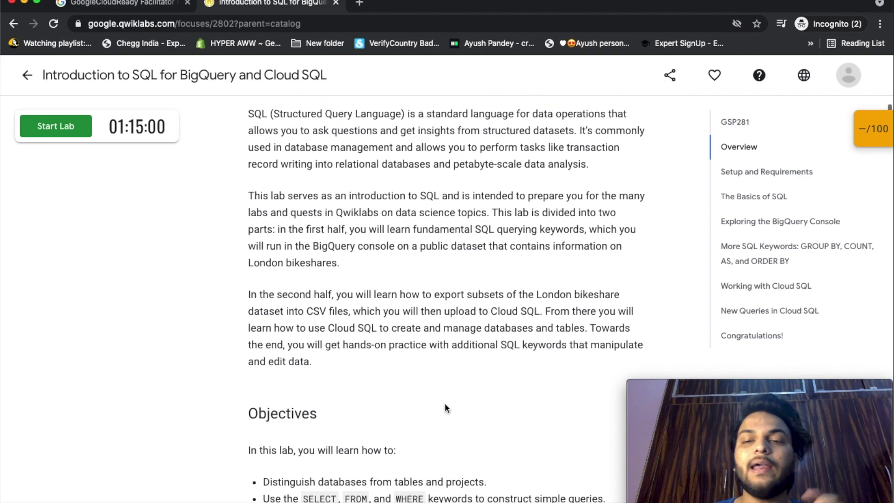
scroll(435, 361, down, 2)
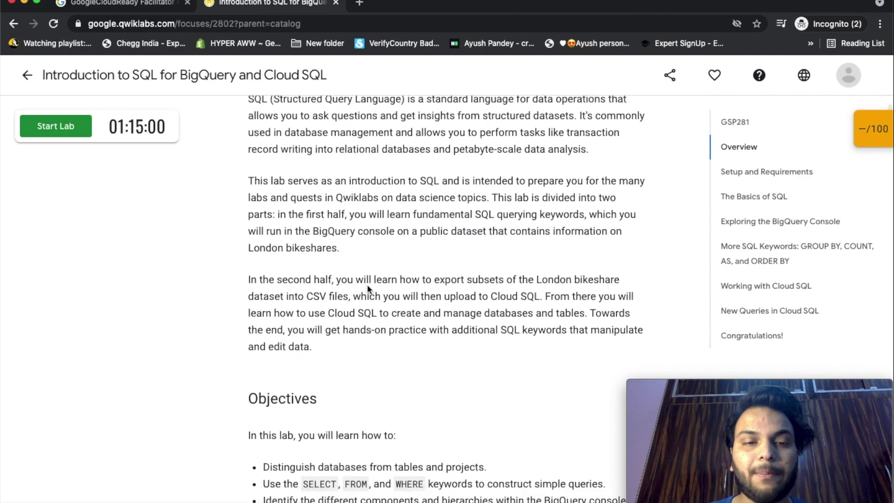
scroll(396, 316, down, 10)
scroll(380, 293, down, 2)
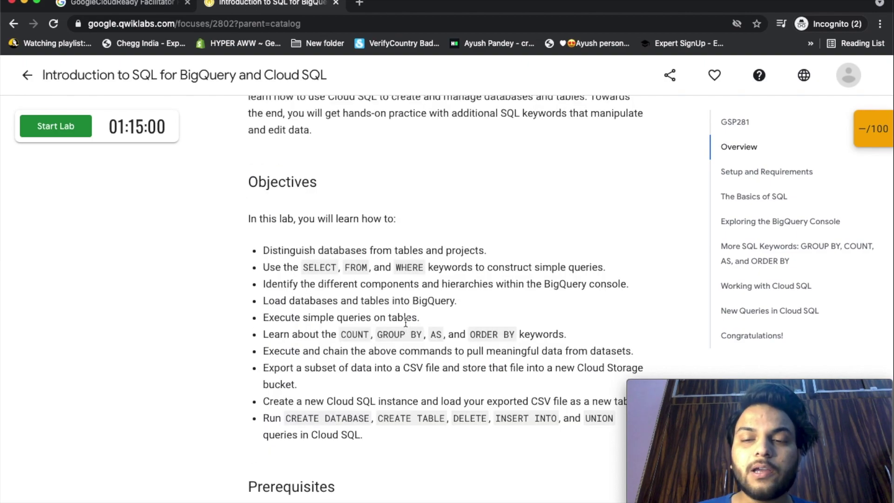
scroll(406, 321, down, 3)
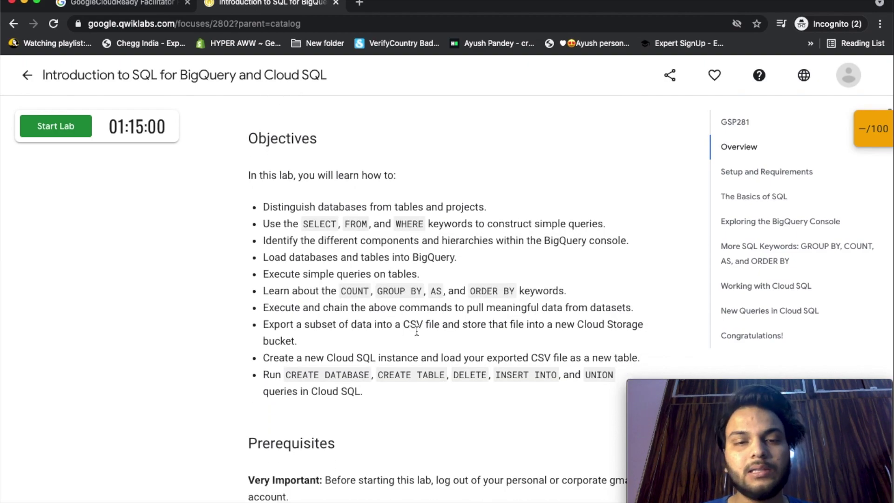
scroll(472, 393, down, 15)
scroll(471, 393, down, 10)
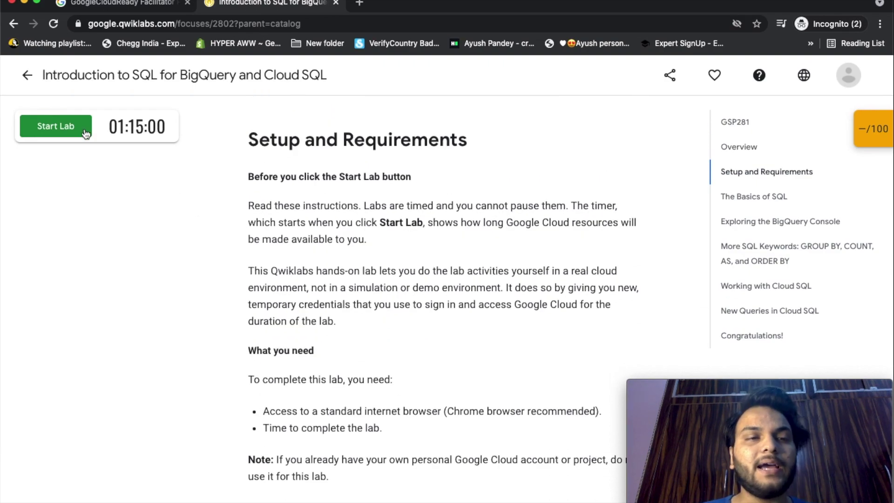
Start the lab and enter its temporary username in the Google Cloud Console sign-in.
click(65, 121)
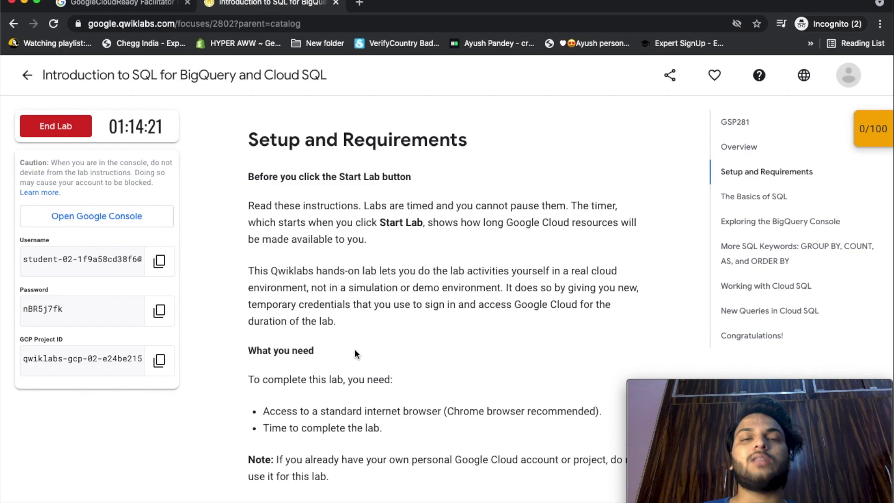
scroll(356, 355, down, 5)
click(159, 261)
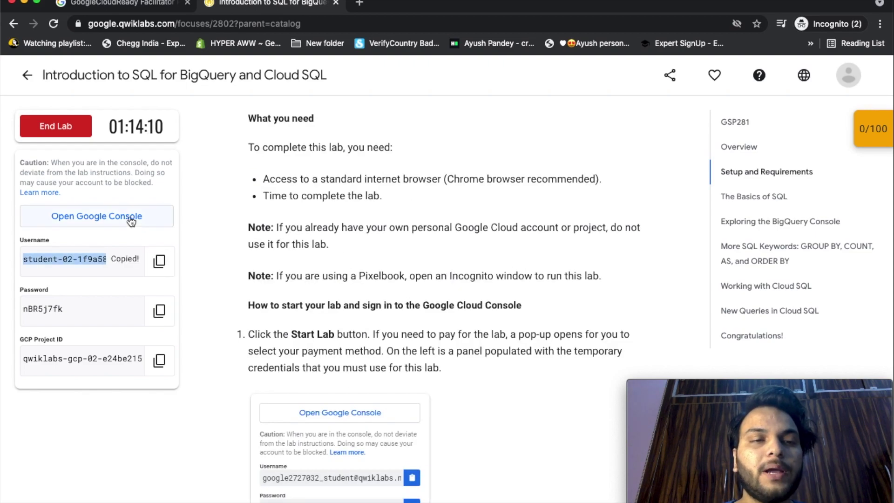
click(132, 219)
key(super+v)
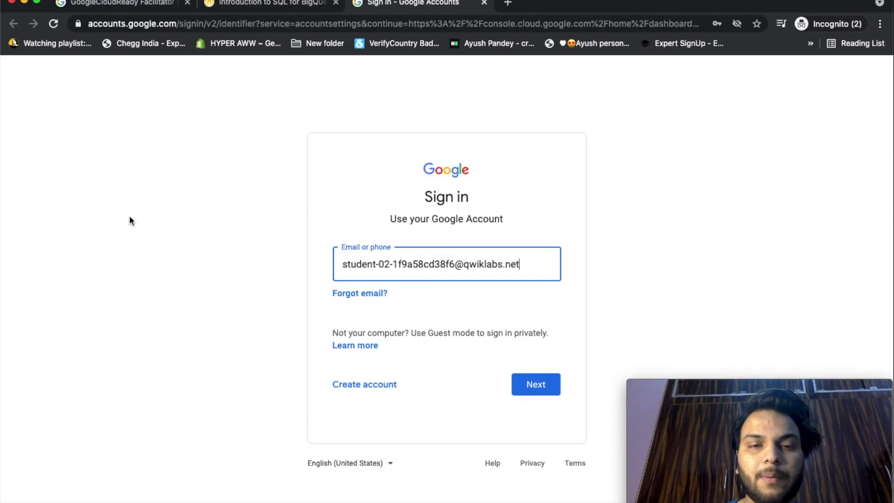
Enter the lab's temporary password, sign in, and confirm the account protection prompt.
click(232, 4)
click(158, 253)
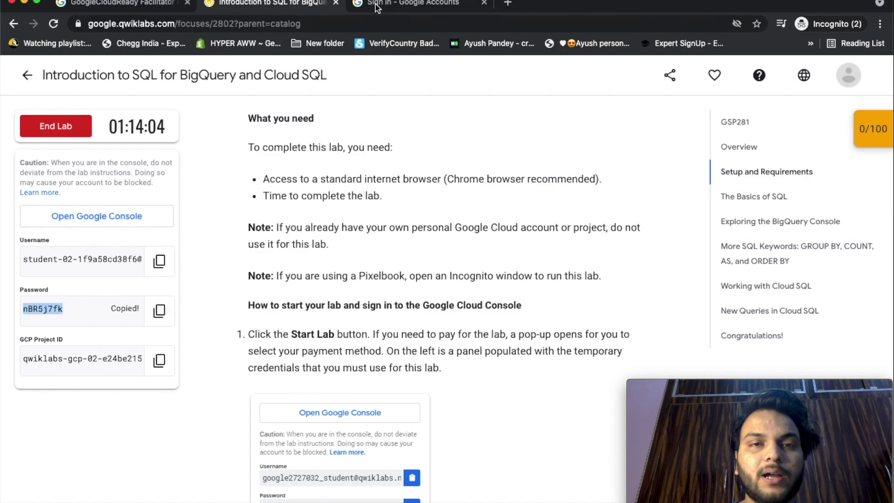
click(381, 4)
key(super+v)
key(Return)
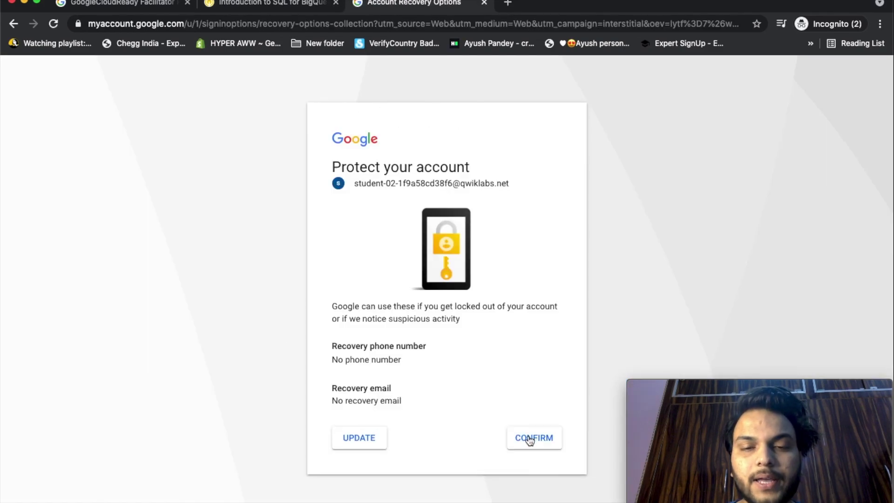
click(530, 440)
key(super+alt+Left)
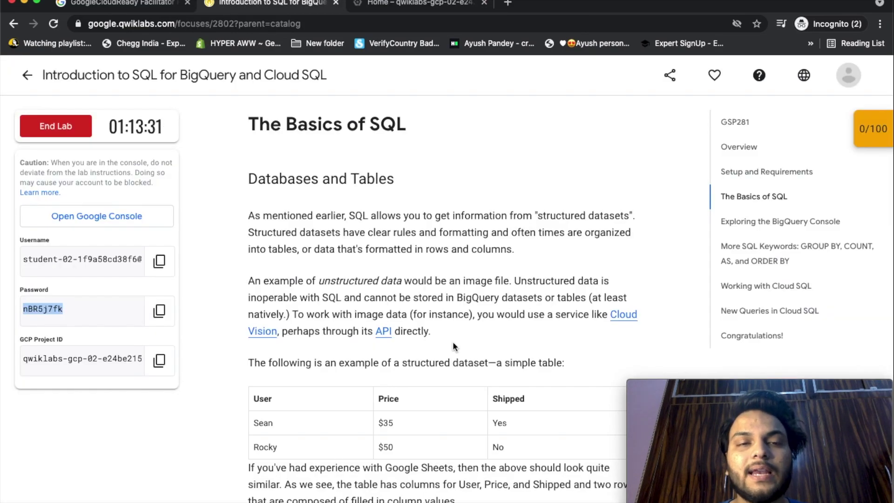
Read The Basics of SQL, its SELECT and FROM examples on example_table, up to WHERE.
scroll(453, 342, down, 2)
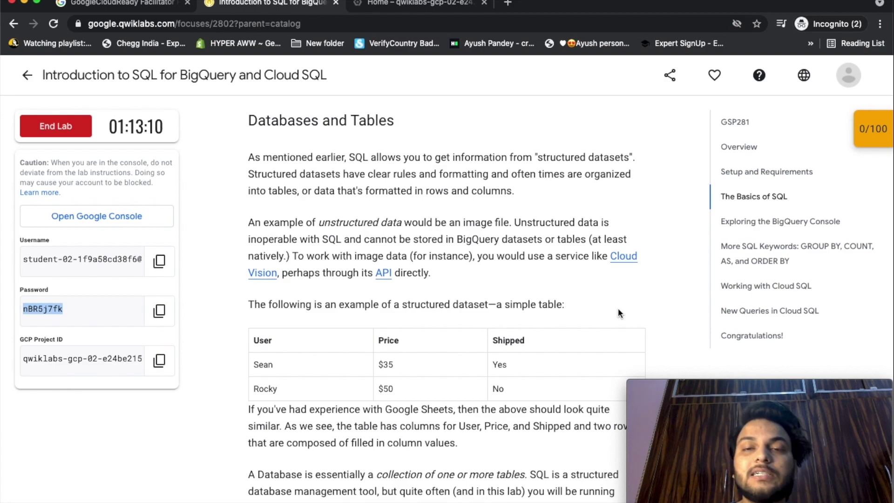
scroll(619, 308, up, 10)
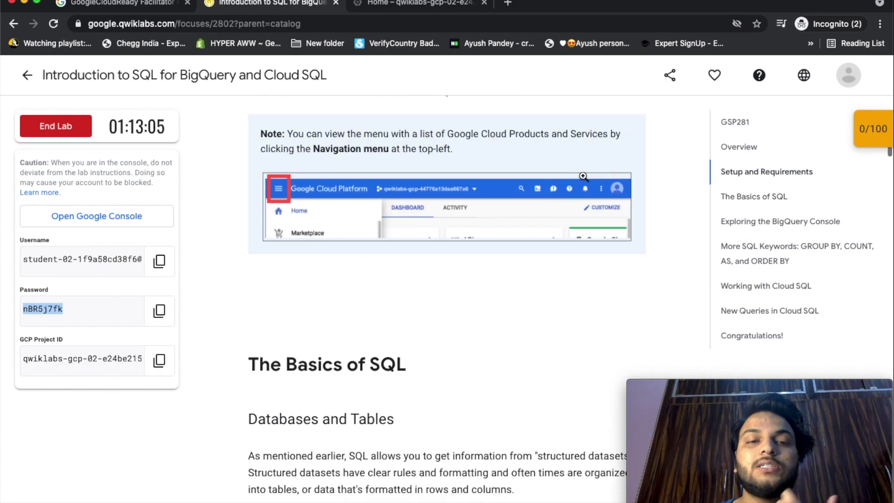
scroll(583, 176, down, 6)
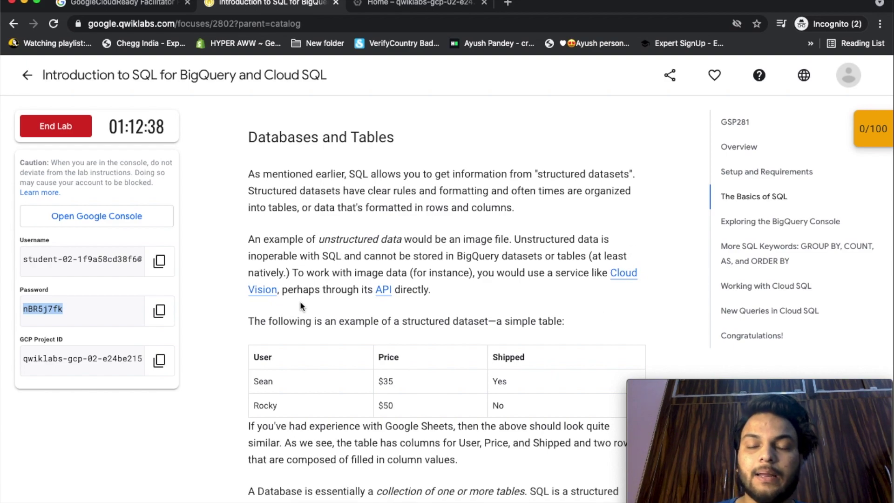
scroll(406, 352, down, 4)
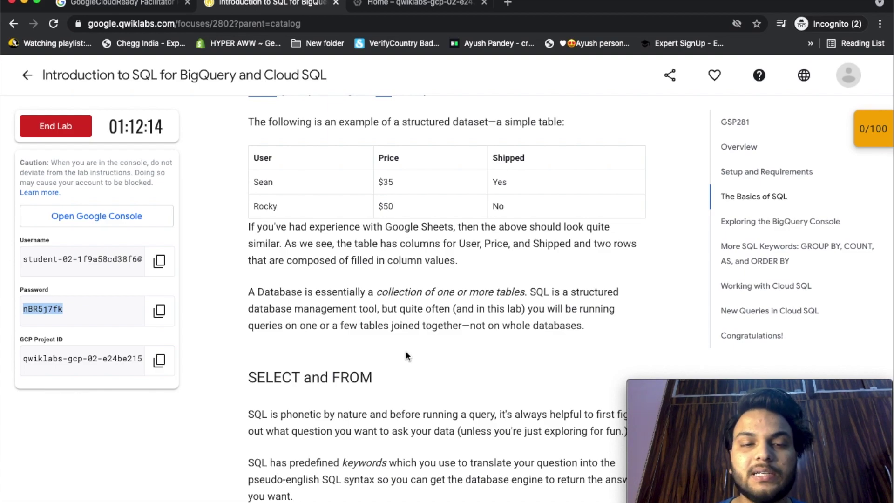
scroll(406, 356, down, 5)
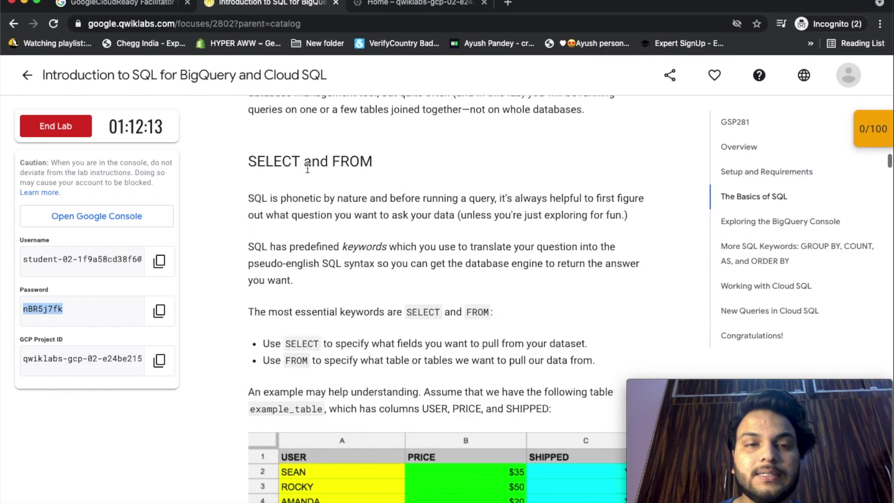
scroll(385, 228, down, 2)
scroll(384, 228, down, 4)
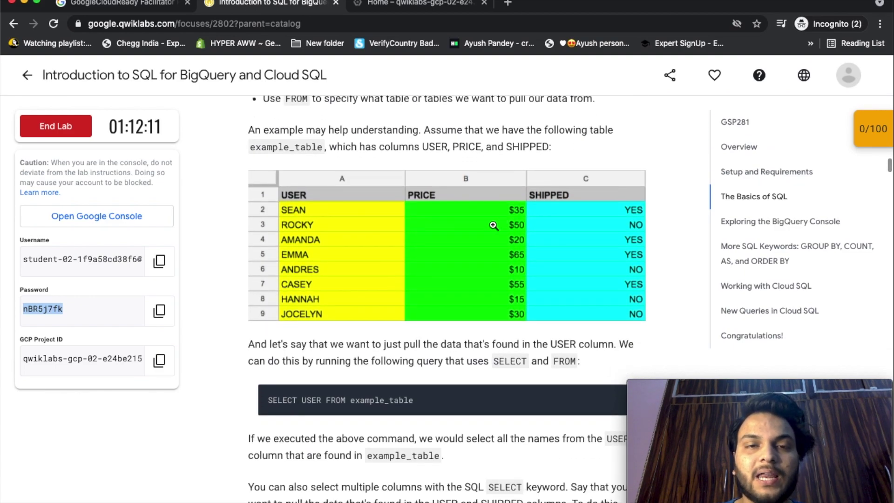
scroll(467, 236, down, 1)
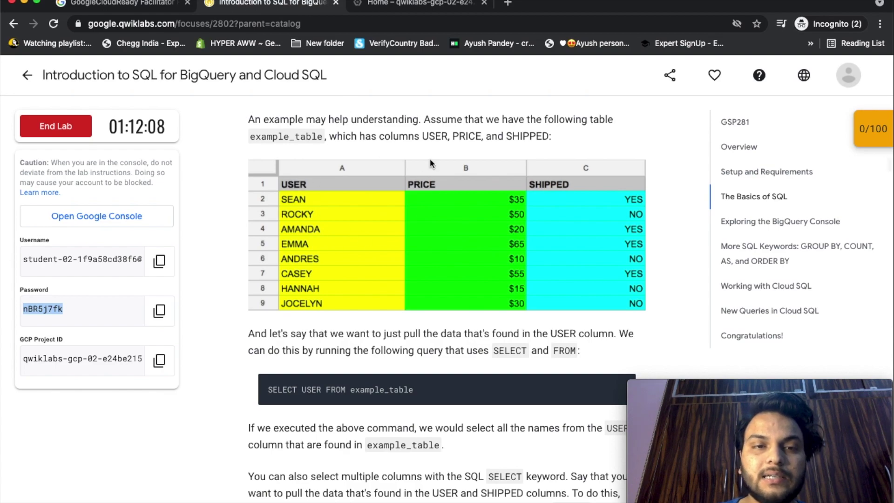
scroll(417, 238, down, 1)
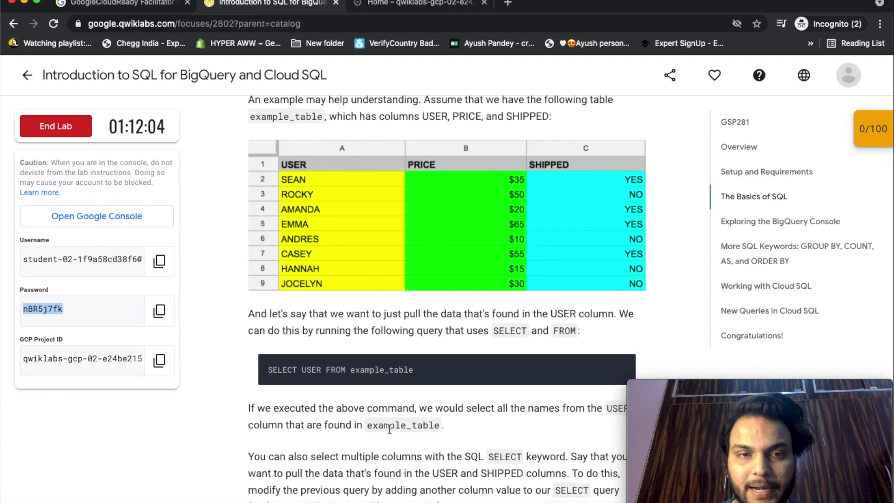
scroll(589, 251, down, 1)
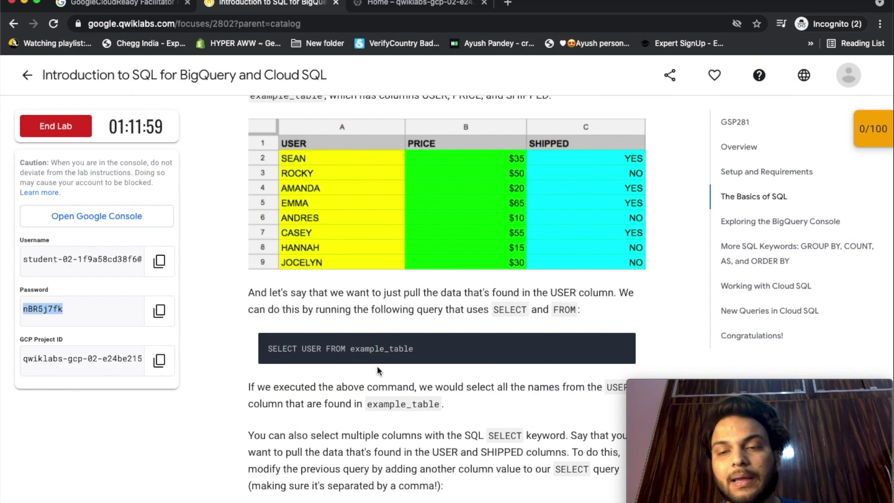
scroll(368, 365, up, 1)
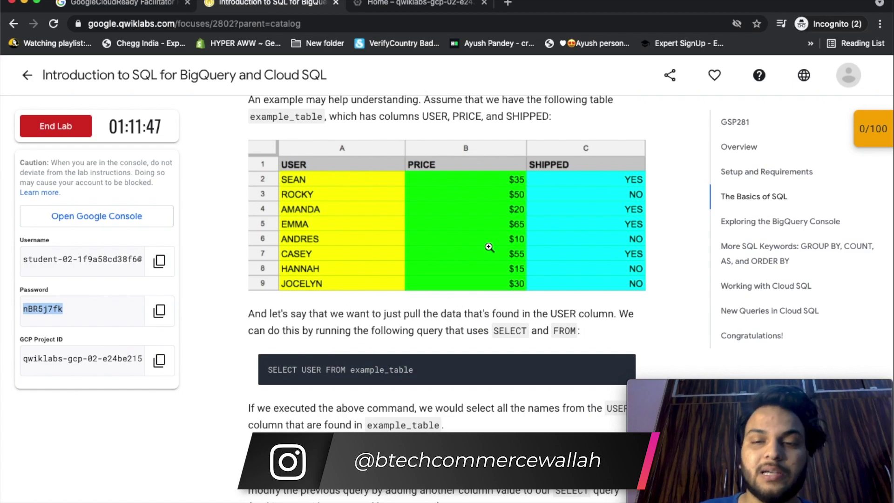
scroll(489, 247, down, 5)
scroll(396, 366, up, 2)
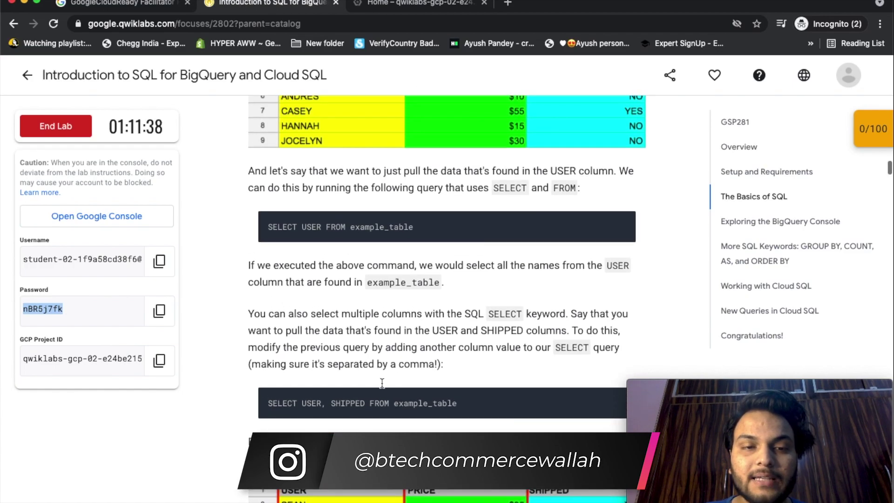
scroll(368, 413, up, 1)
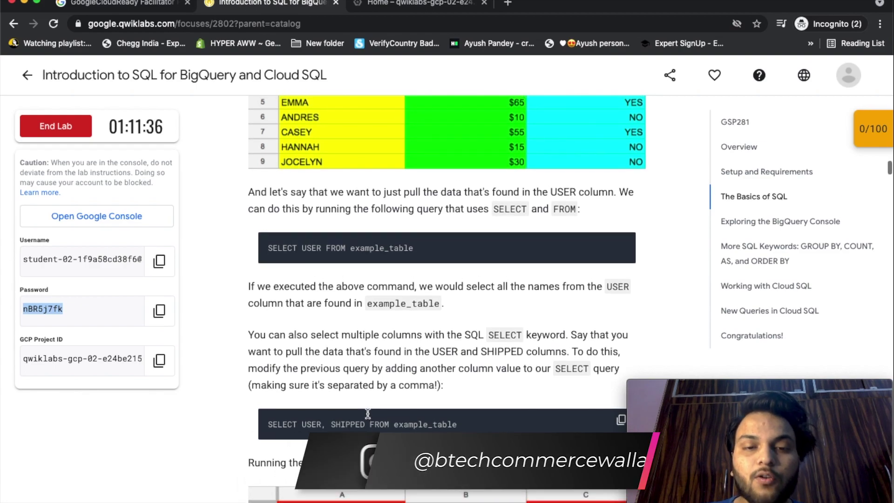
scroll(368, 413, up, 3)
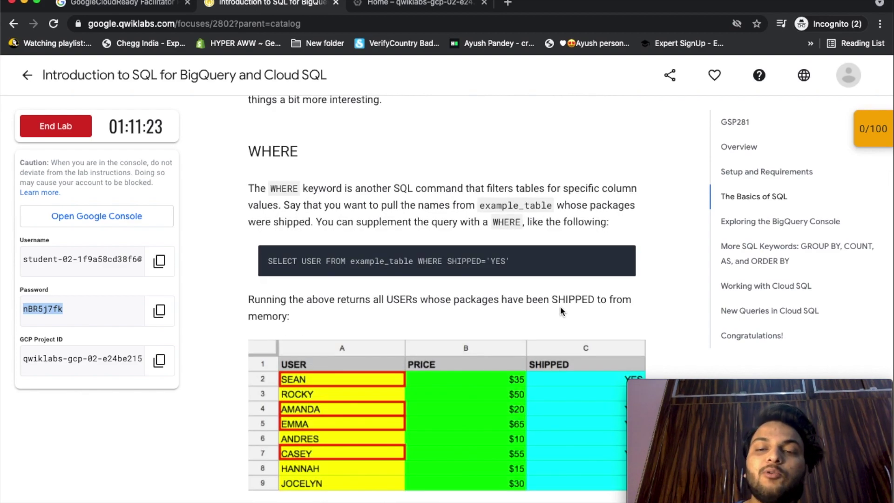
Answer the first quiz question, choosing fields, with SELECT and submit it.
scroll(560, 306, up, 1)
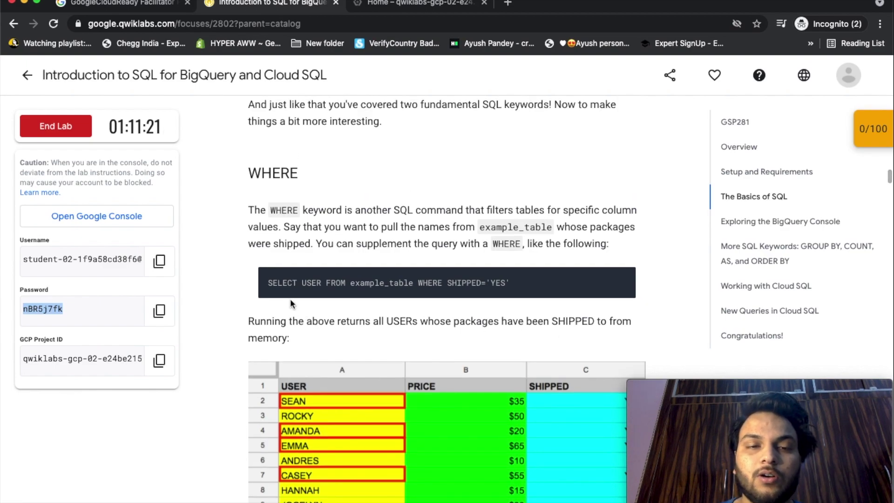
scroll(449, 295, up, 8)
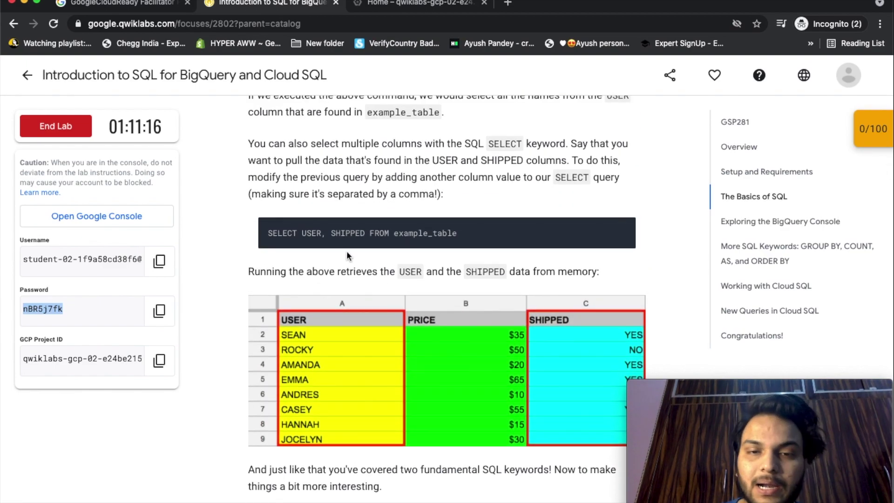
scroll(437, 427, down, 5)
scroll(437, 428, down, 1)
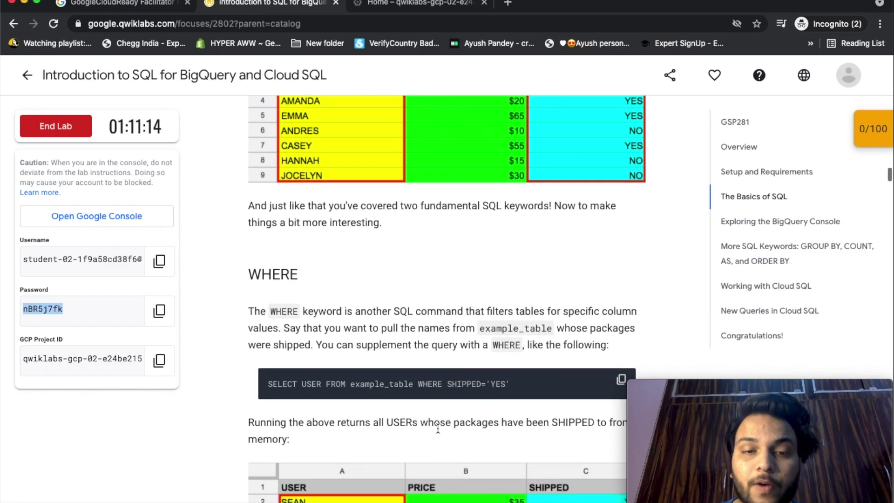
scroll(538, 385, up, 1)
scroll(553, 321, up, 4)
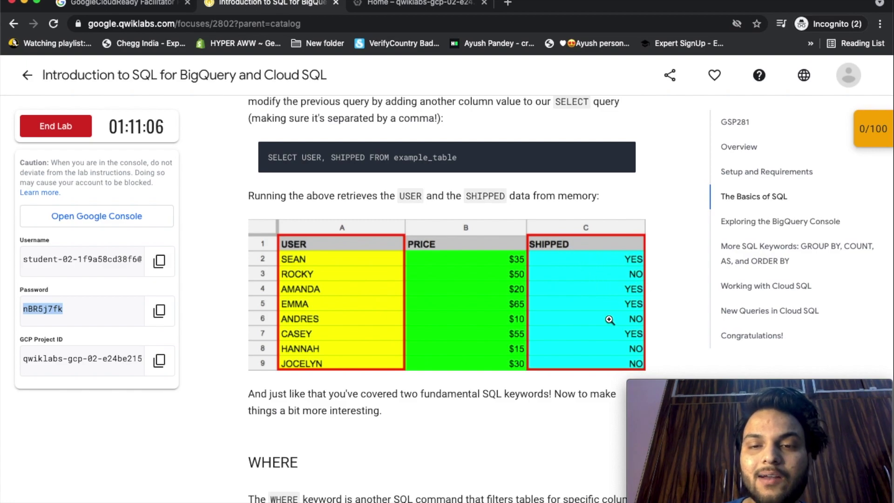
scroll(618, 333, down, 3)
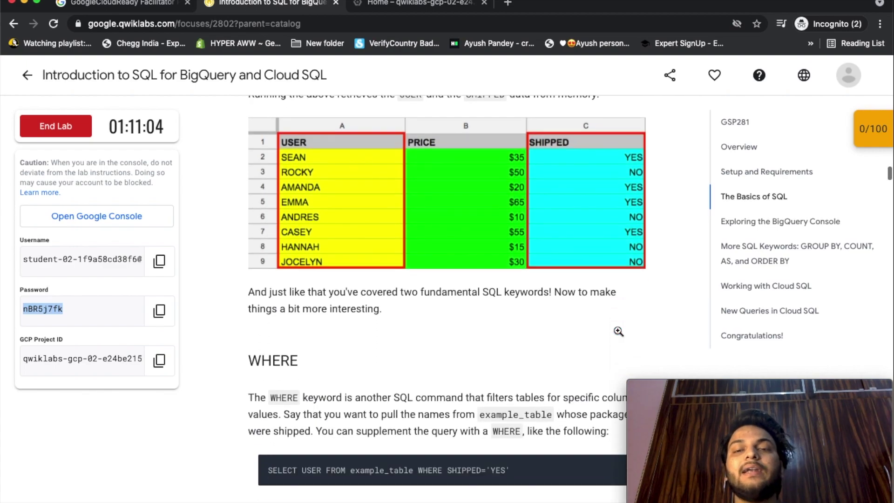
scroll(619, 331, down, 15)
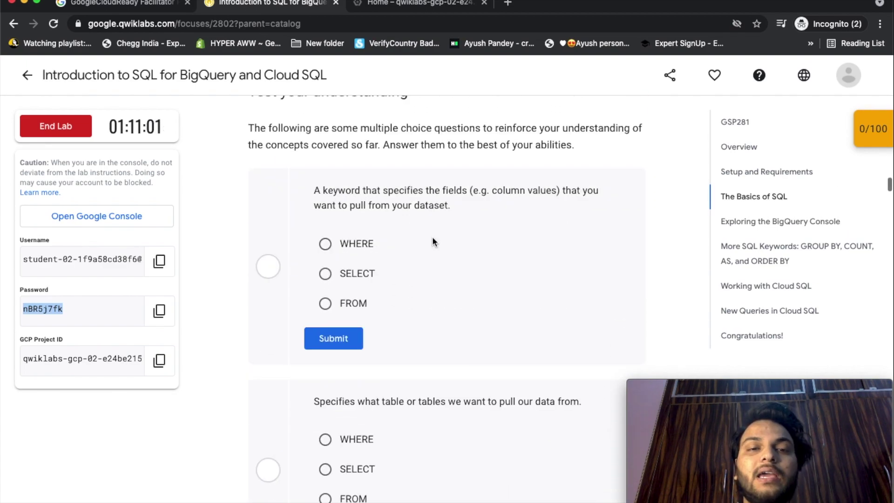
scroll(498, 278, down, 1)
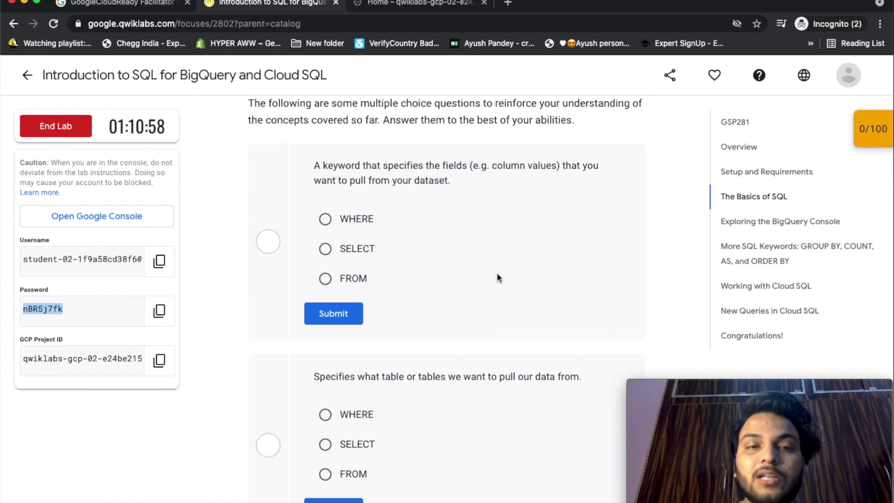
click(325, 249)
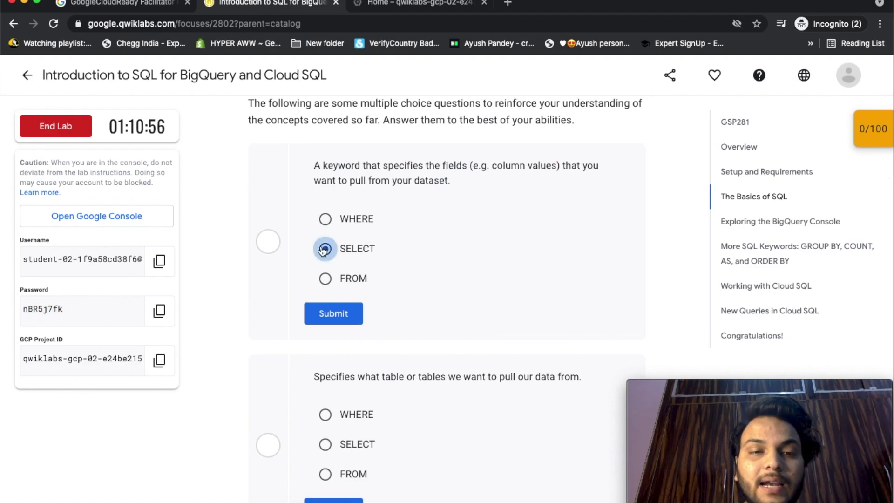
click(331, 313)
Answer the second question, choosing tables, with FROM and submit it.
scroll(433, 347, down, 3)
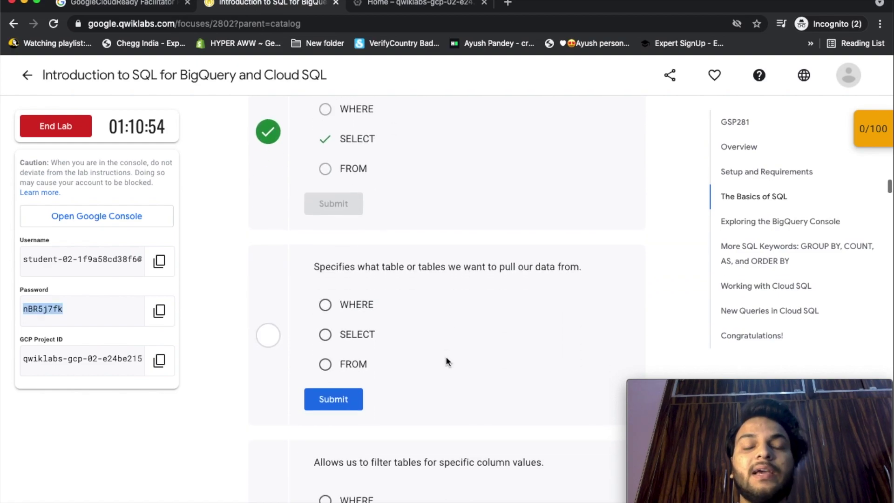
scroll(445, 362, up, 10)
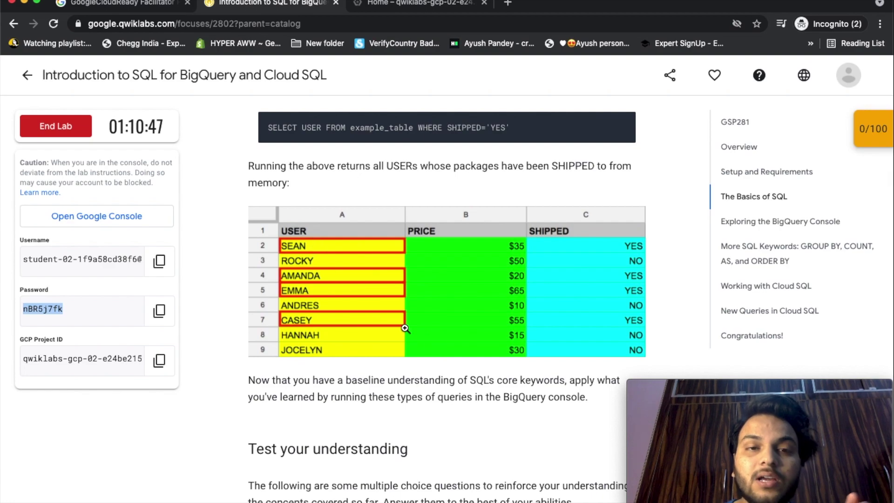
scroll(415, 341, down, 2)
scroll(416, 339, down, 7)
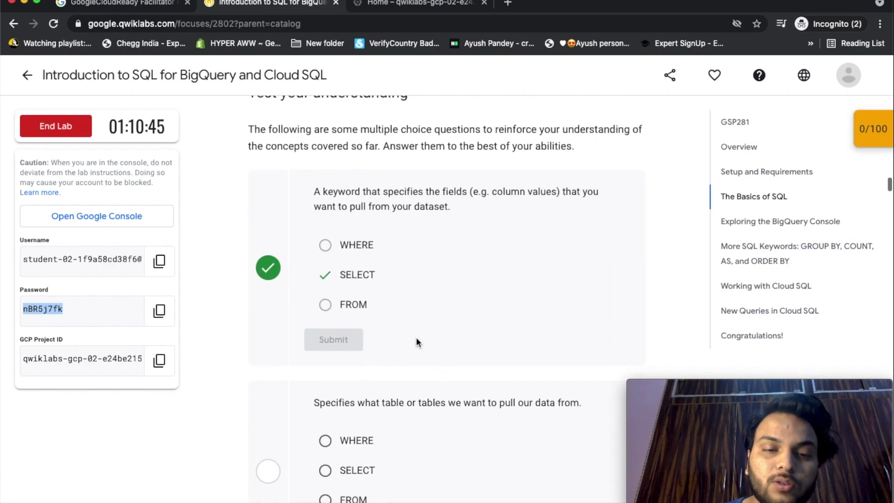
click(325, 433)
click(331, 469)
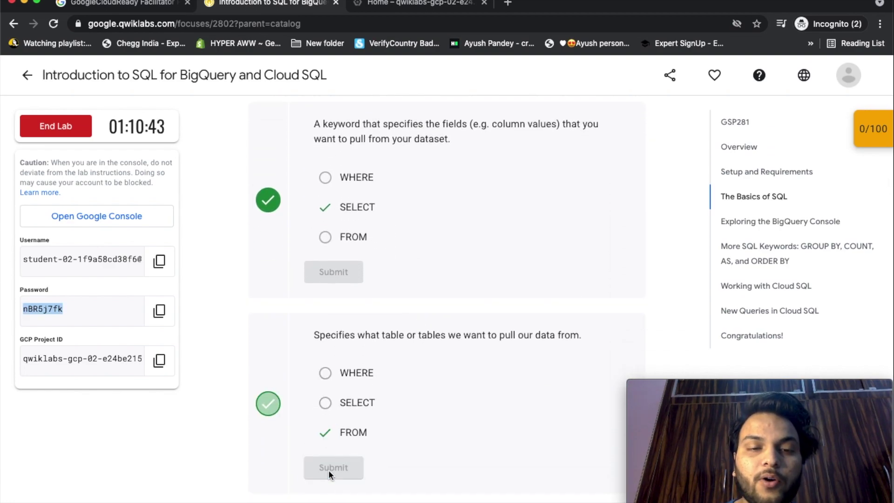
Answer the filtering question with WHERE and submit it.
scroll(384, 267, down, 6)
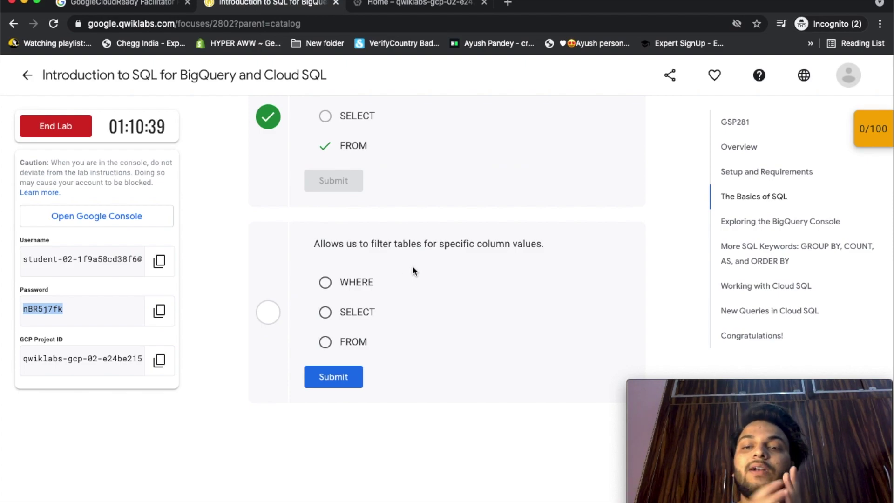
scroll(412, 271, down, 1)
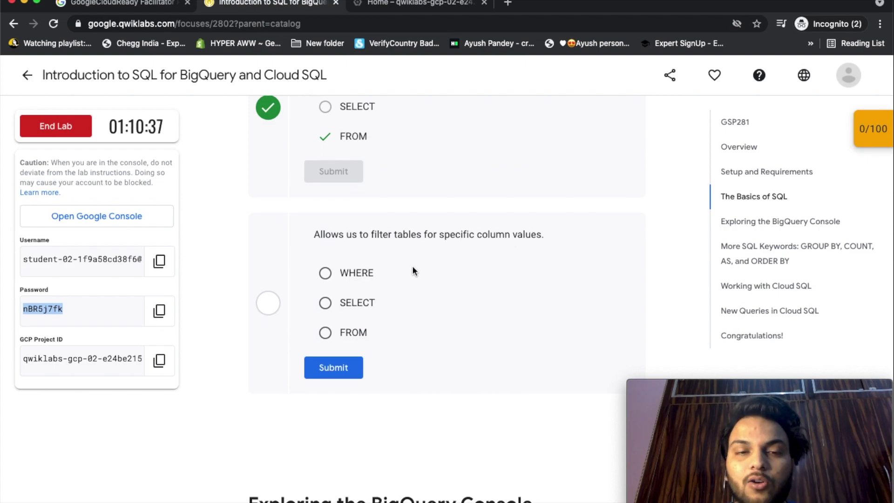
click(325, 262)
click(329, 357)
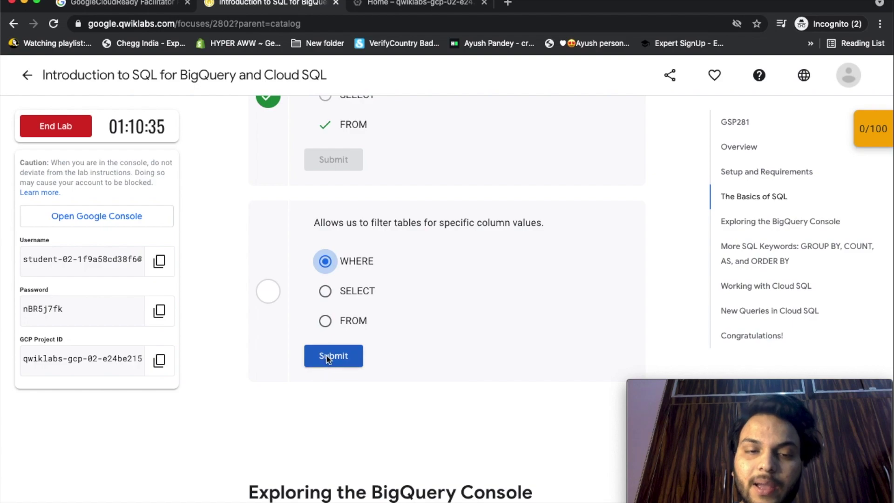
scroll(444, 394, down, 6)
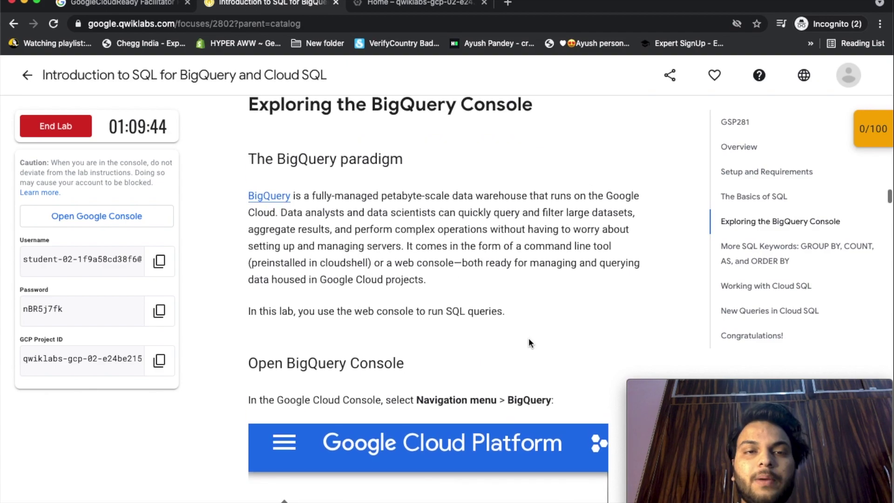
Switch to the Cloud Console and accept the Google Cloud terms of service.
scroll(529, 338, down, 5)
scroll(529, 340, down, 1)
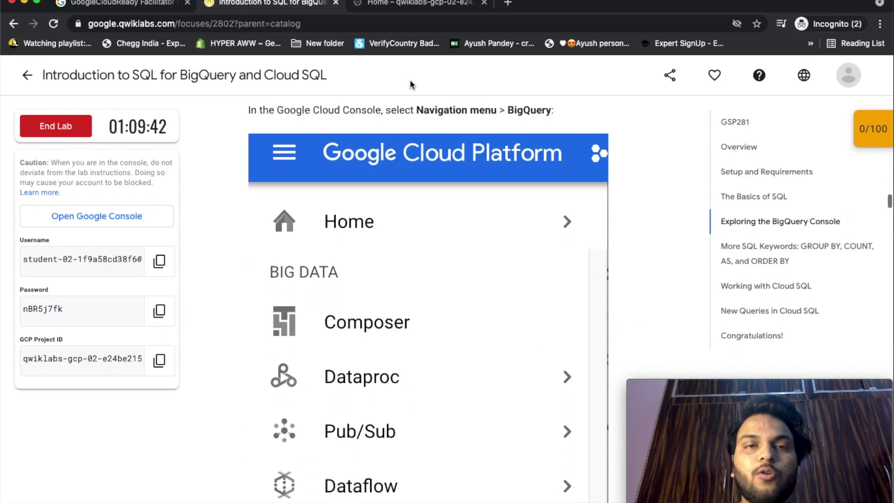
click(412, 12)
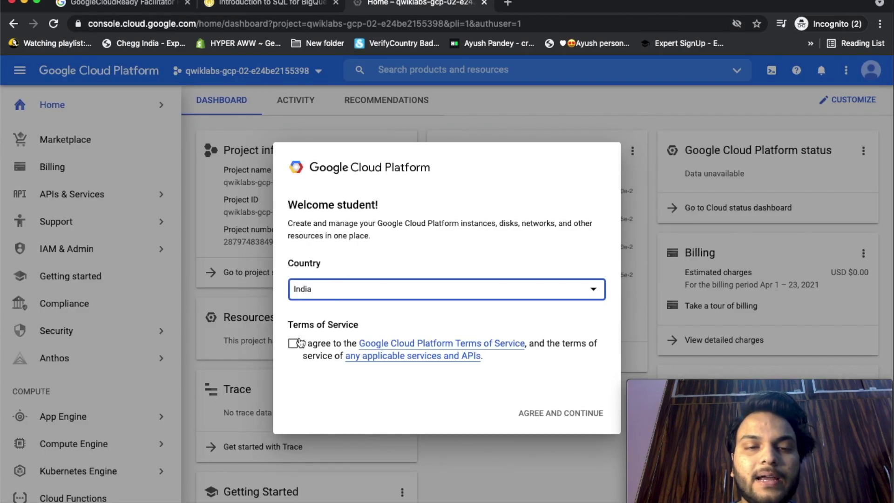
click(293, 344)
click(537, 413)
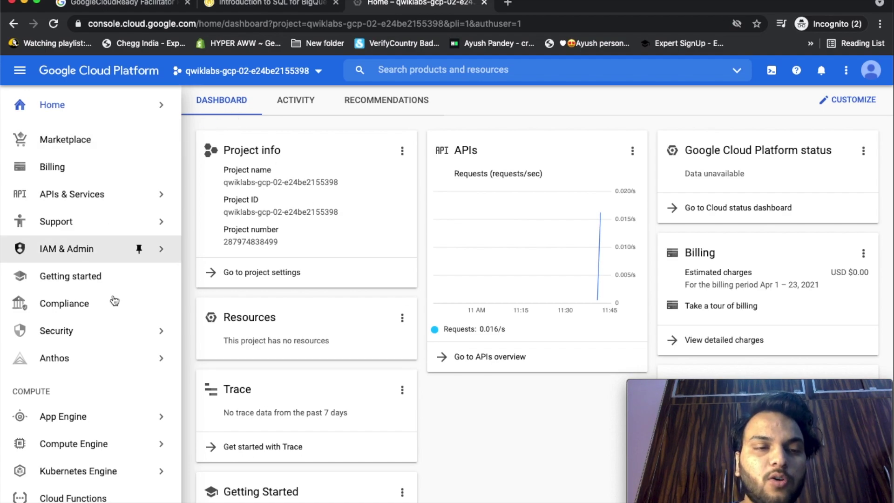
Open BigQuery > SQL workspace from the navigation menu and dismiss the welcome message.
scroll(113, 298, down, 7)
scroll(114, 299, down, 15)
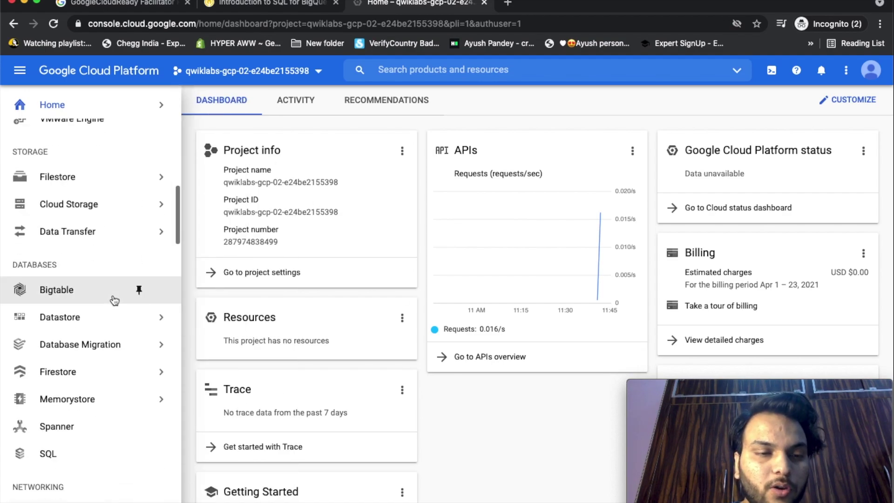
mouse_move(96, 378)
click(212, 381)
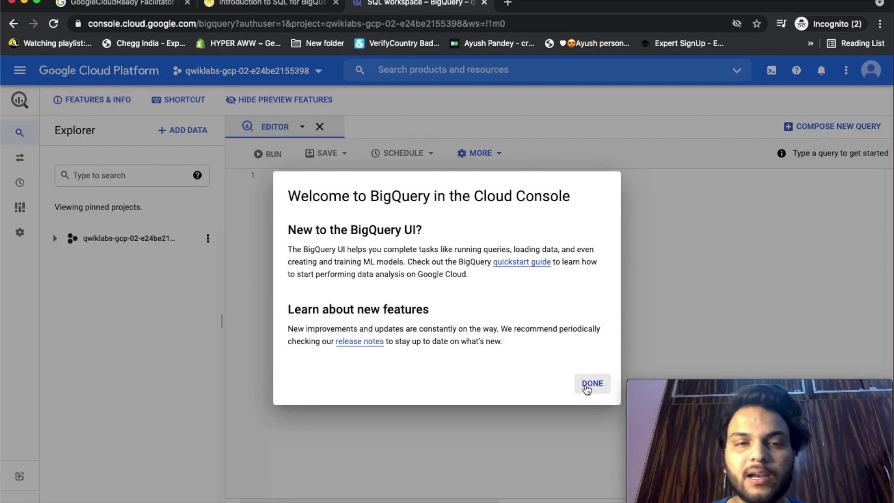
click(584, 386)
key(ctrl+shift+Tab)
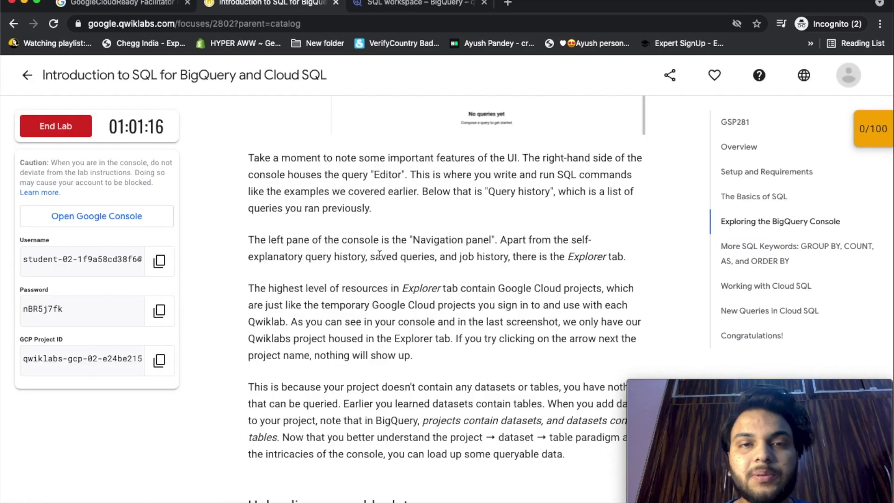
click(409, 4)
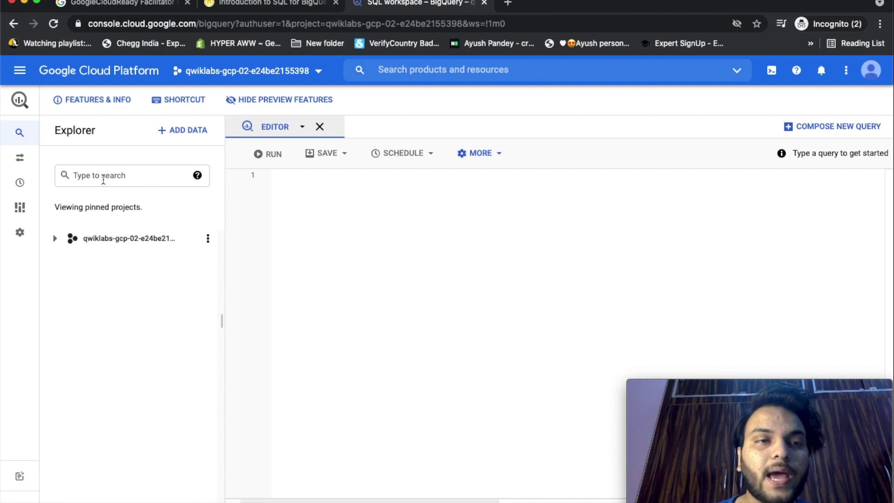
Expand the lab project in Explorer and read the lab's Uploading queryable data instructions.
mouse_move(19, 228)
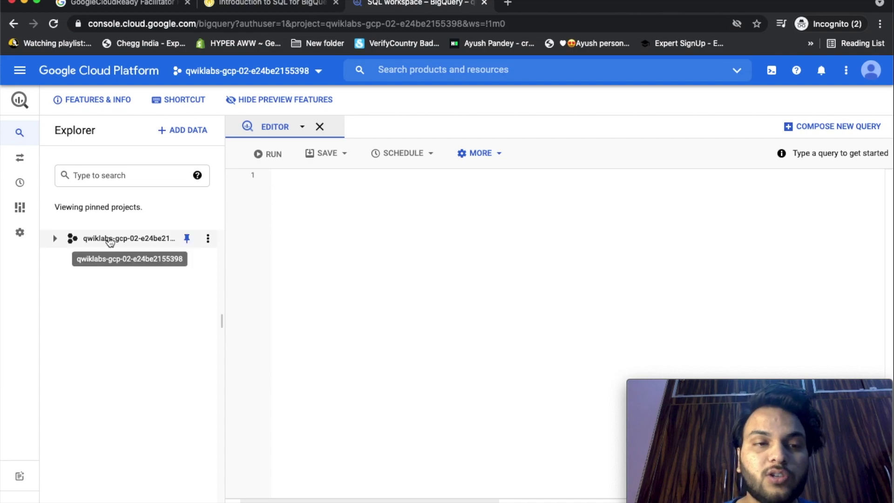
click(55, 239)
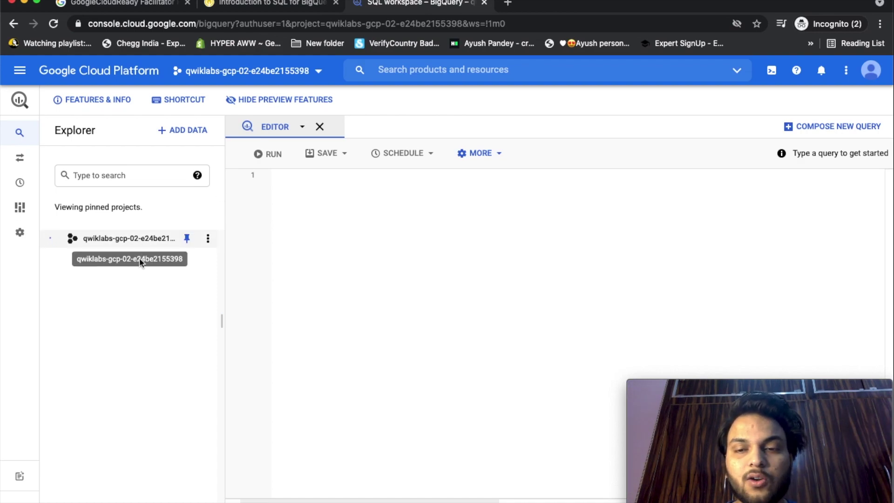
click(273, 4)
scroll(449, 234, down, 3)
scroll(567, 312, down, 1)
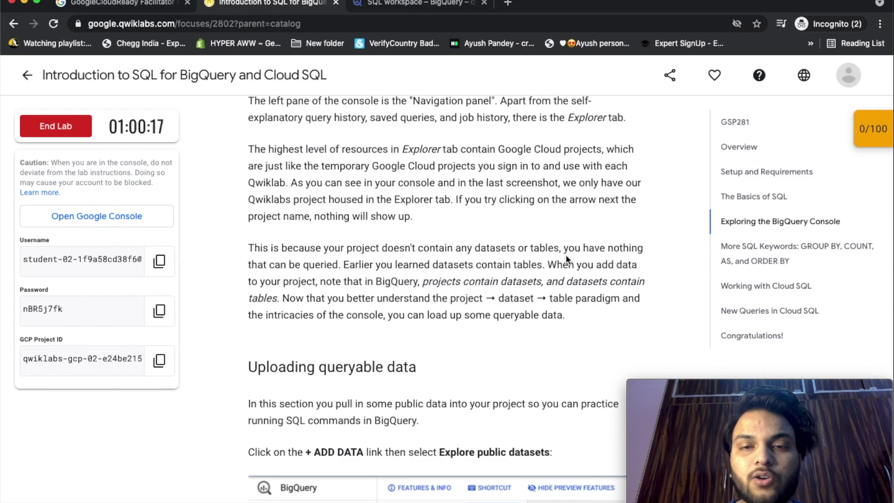
scroll(566, 254, down, 1)
scroll(566, 254, down, 1)
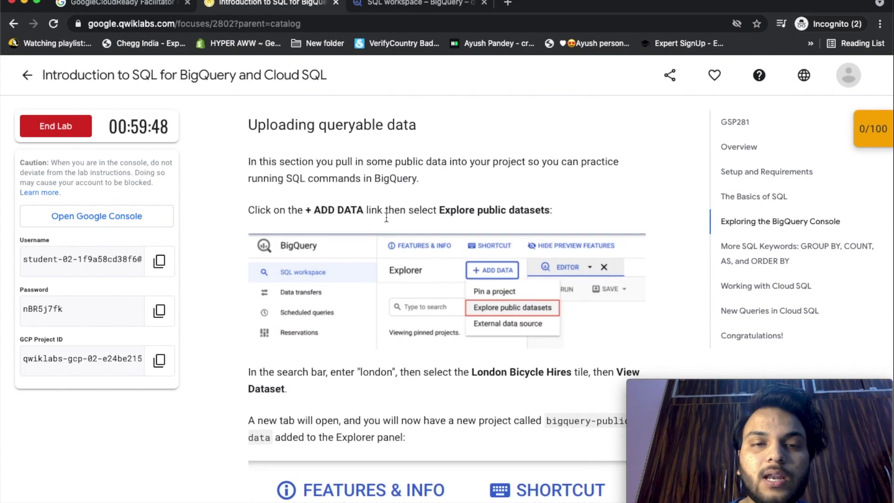
scroll(386, 217, down, 1)
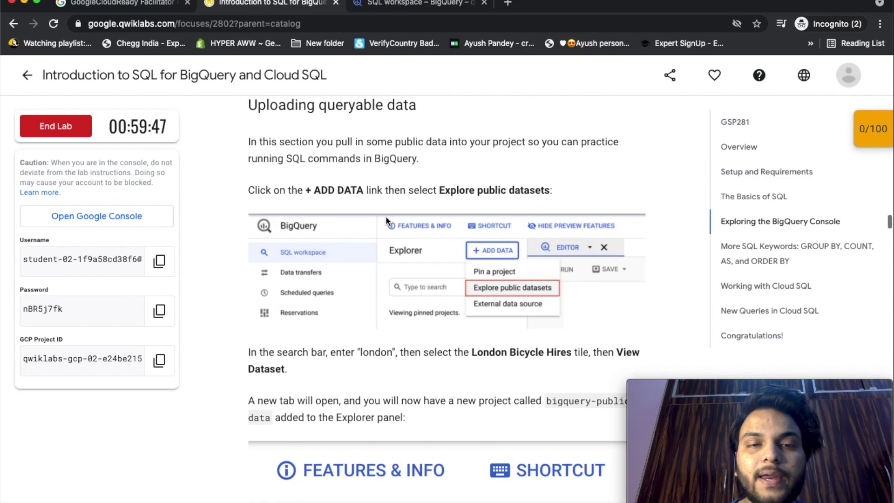
click(401, 5)
Choose + ADD DATA > Explore public datasets to open the public datasets catalogue.
click(180, 130)
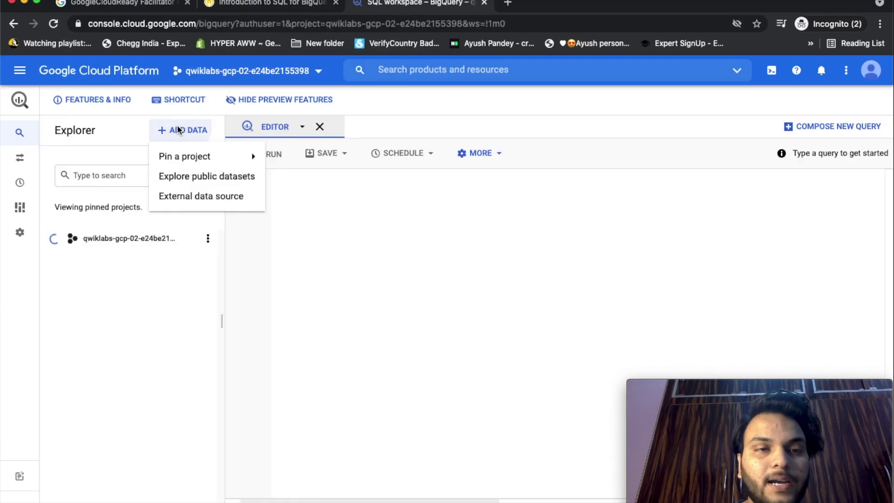
click(180, 176)
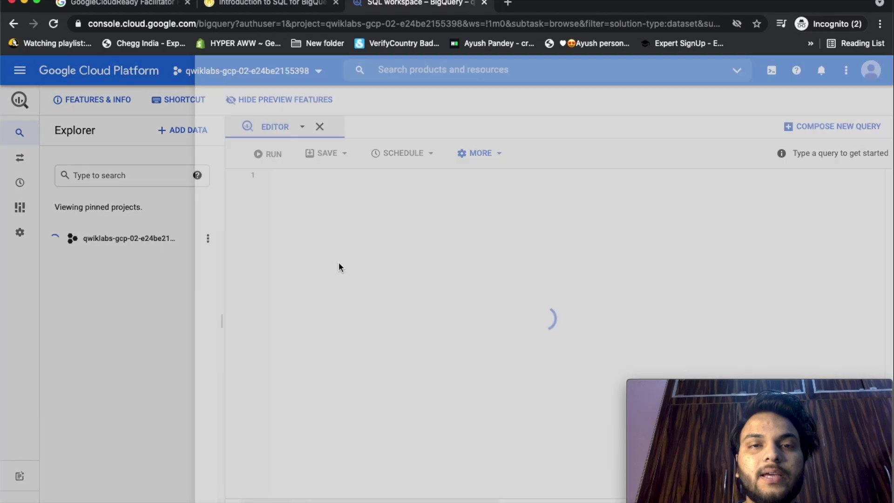
key(ctrl+shift+Tab)
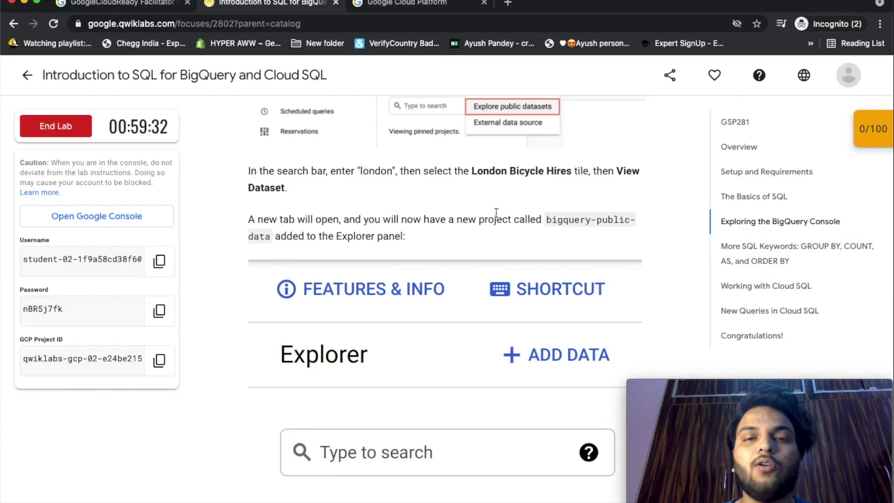
click(409, 8)
Search 'london', view London Bicycle Hires in BigQuery, and close its marketplace page.
text(london)
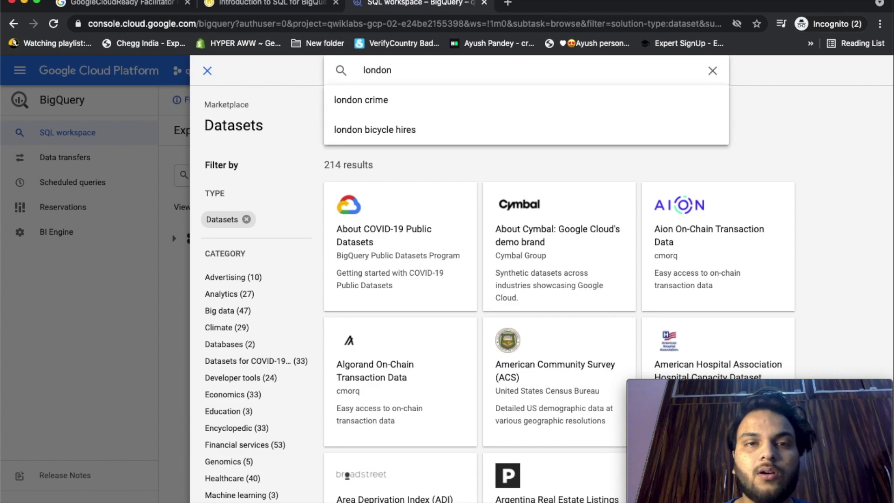
click(425, 139)
click(436, 203)
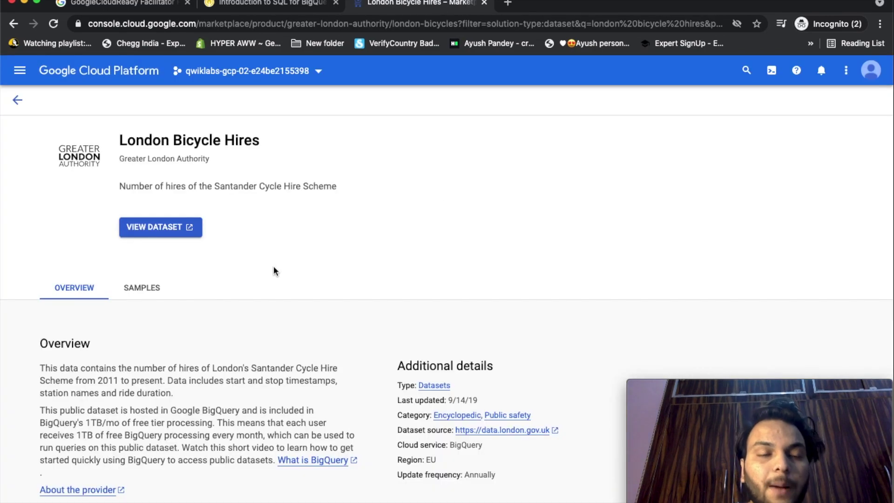
click(168, 228)
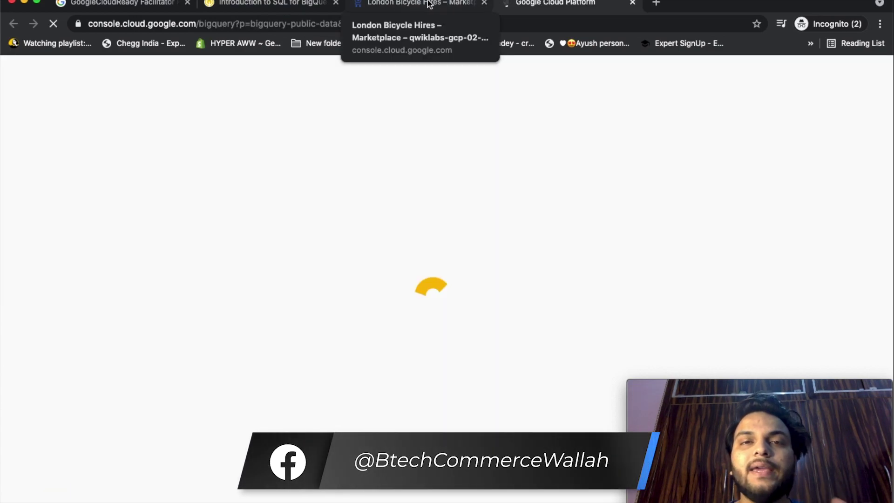
click(484, 4)
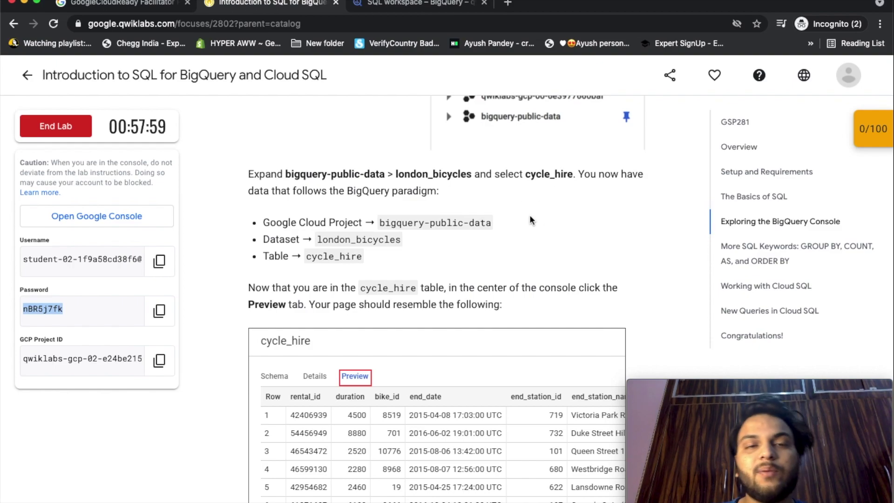
Expand bigquery-public-data > london_bicycles and open the cycle_hire table.
click(416, 3)
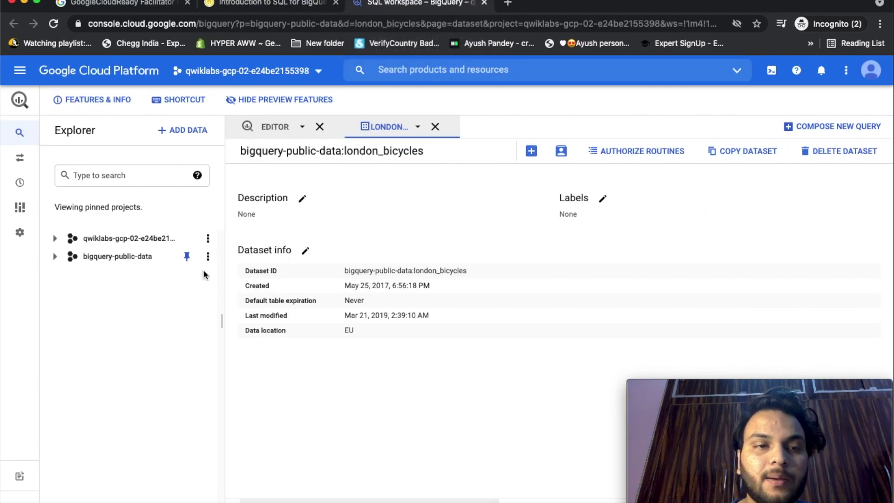
click(55, 257)
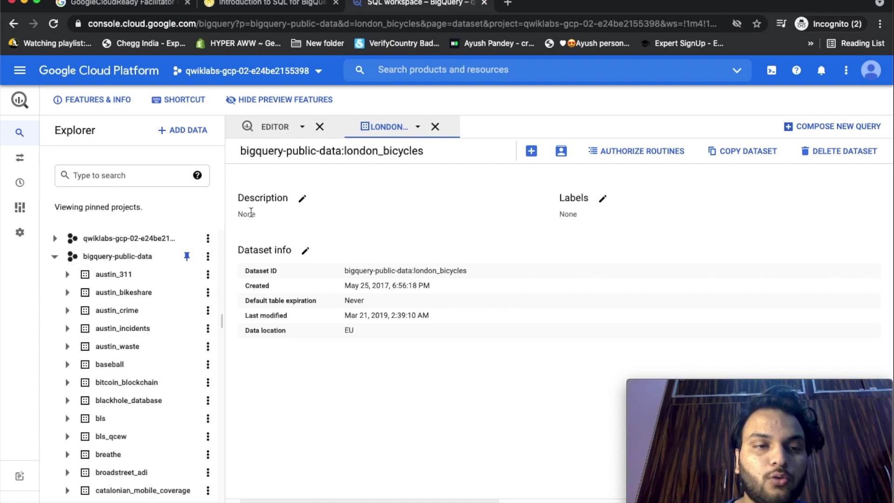
scroll(145, 361, down, 3)
scroll(147, 361, down, 10)
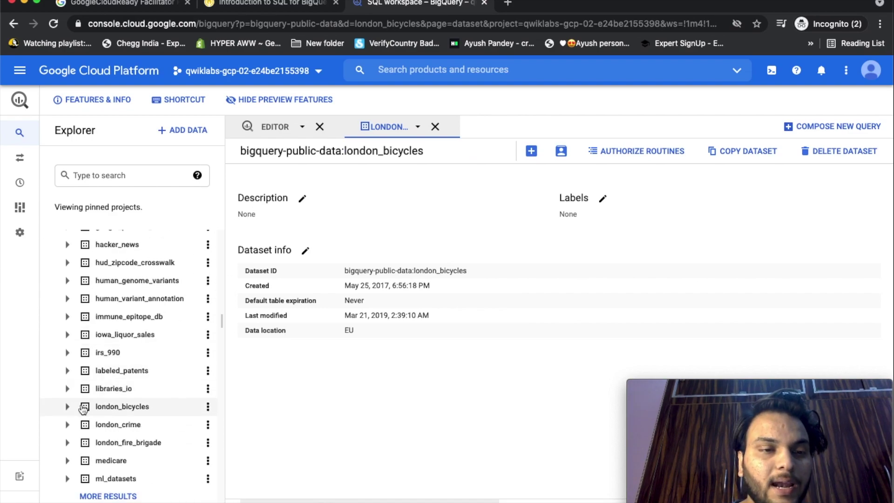
click(68, 407)
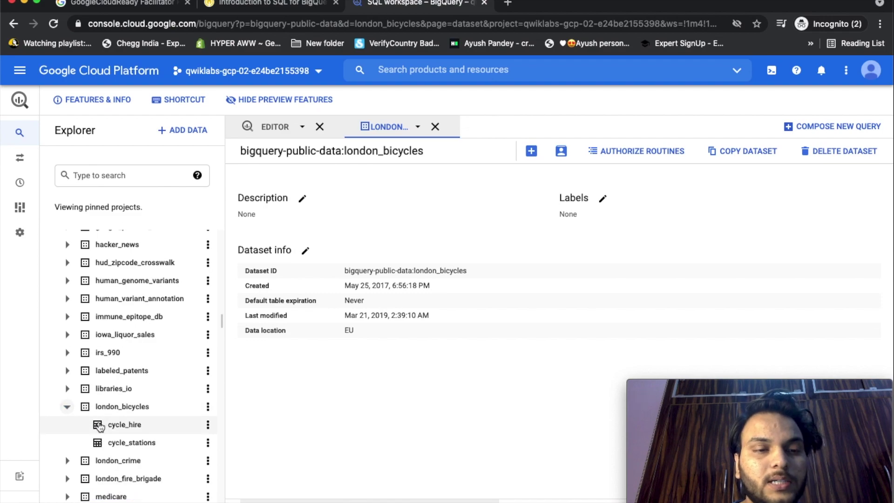
click(128, 426)
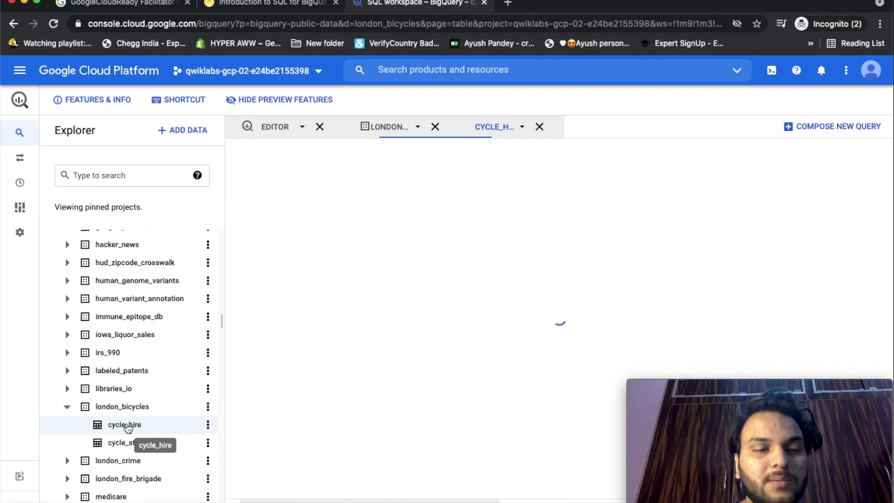
key(ctrl+shift+Tab)
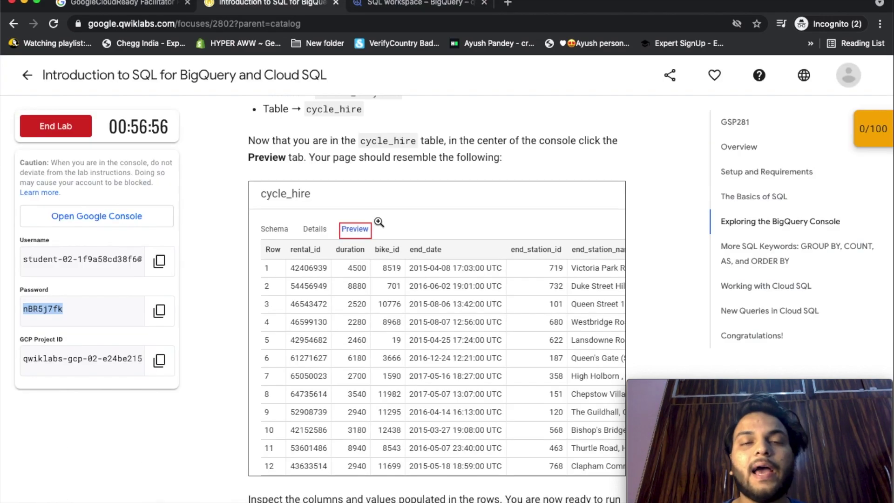
click(410, 6)
View the cycle_hire schema and preview its rows.
click(501, 128)
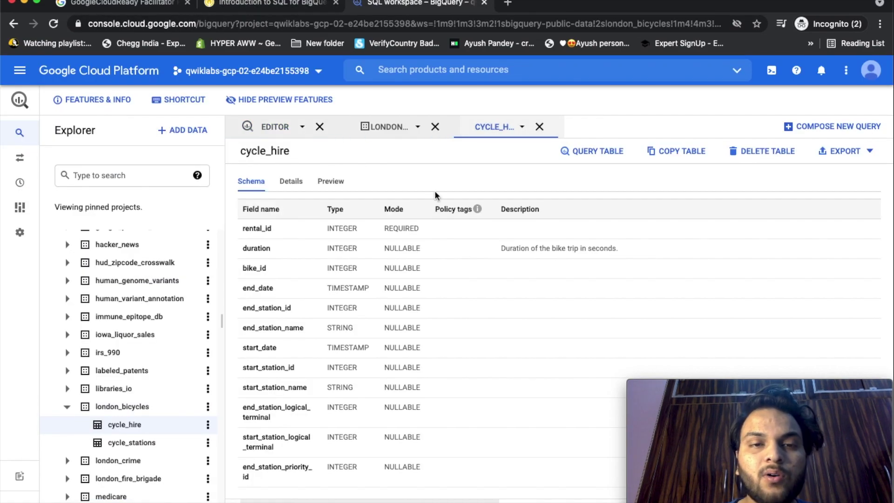
click(331, 181)
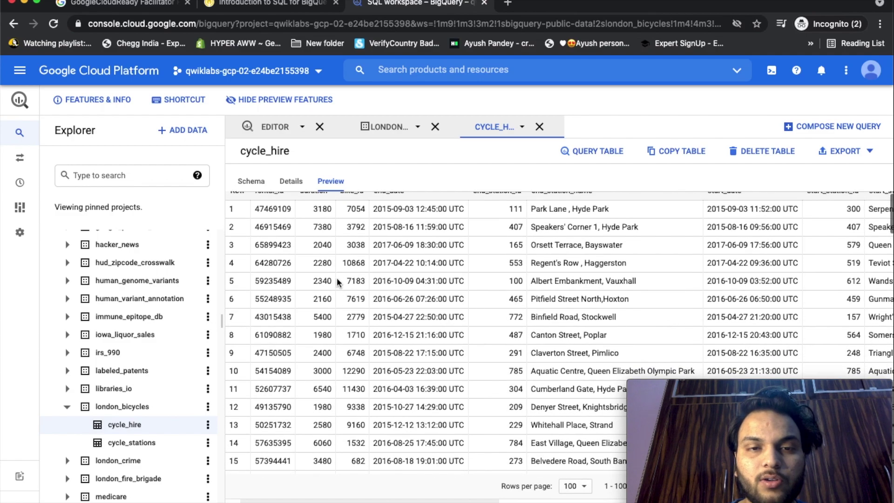
scroll(508, 326, down, 1)
scroll(508, 326, up, 1)
Copy the lab's end_station_name SELECT query and return to the empty query editor.
key(ctrl+shift+Tab)
scroll(704, 484, down, 5)
scroll(704, 484, down, 3)
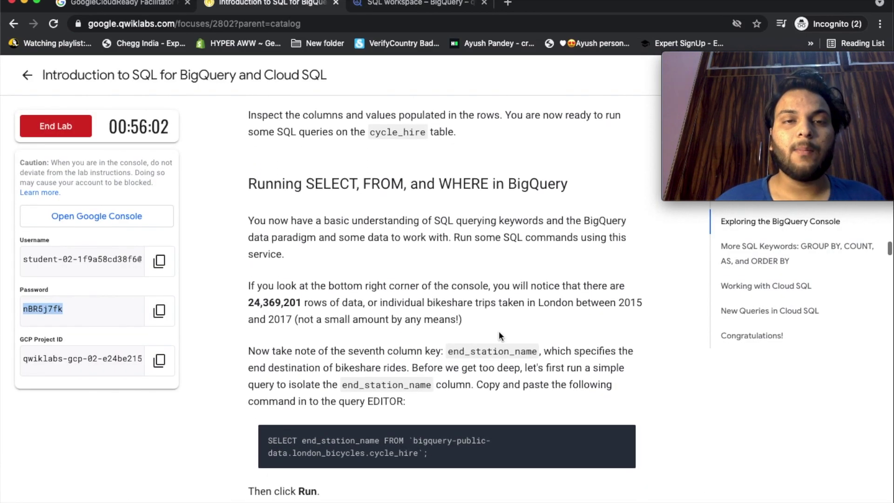
scroll(720, 433, down, 3)
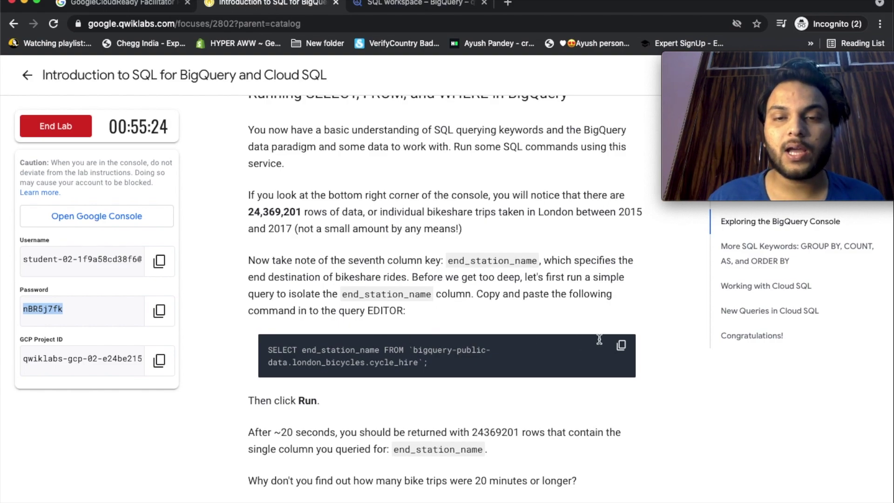
click(621, 345)
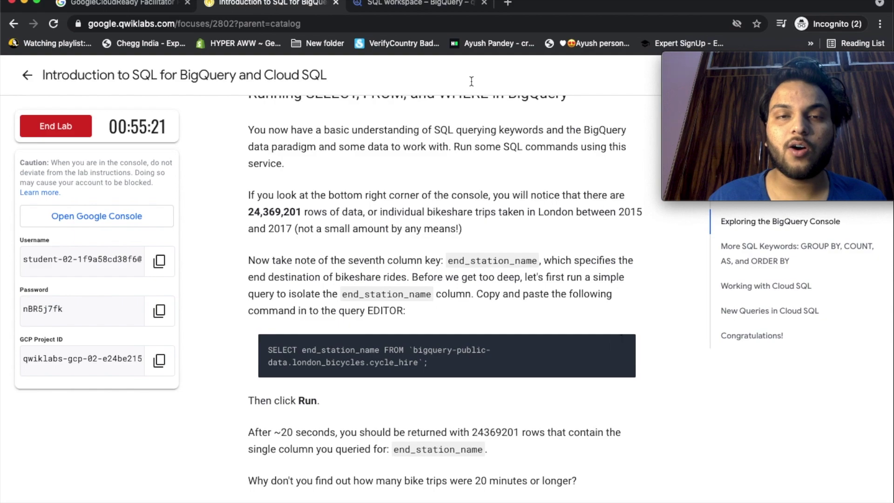
click(415, 3)
click(291, 133)
Paste the end_station_name query into the BigQuery editor, then scroll the lab to the WHERE duration>=1200 query.
click(297, 197)
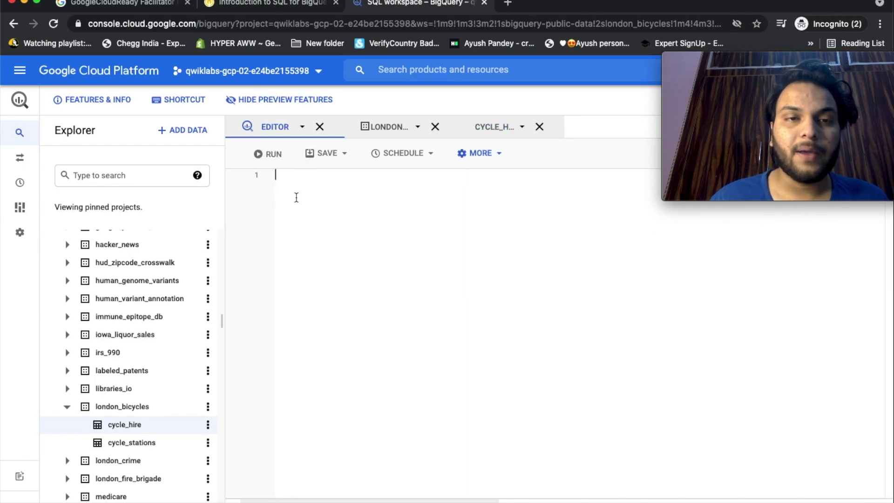
key(super+v)
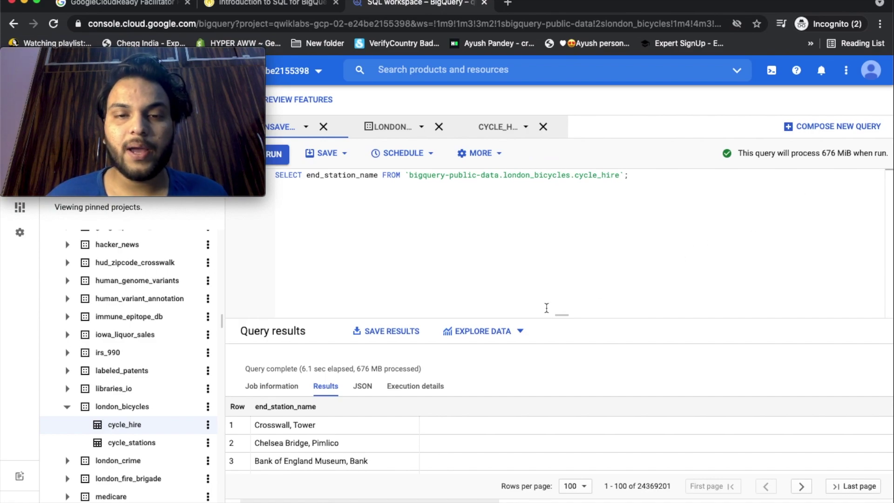
scroll(452, 411, down, 5)
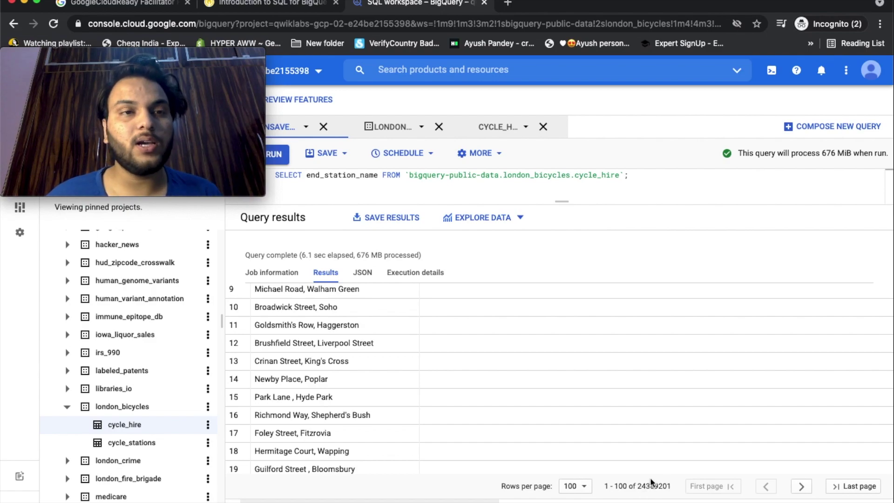
key(ctrl+shift+Tab)
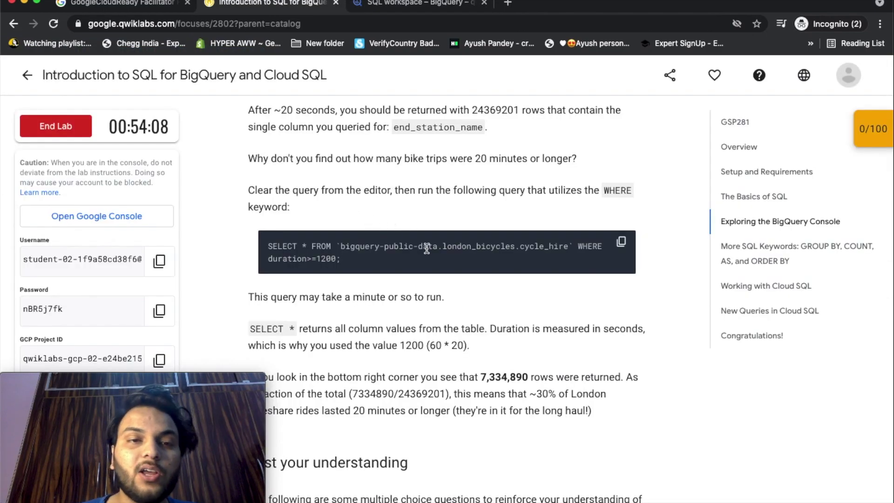
scroll(426, 248, down, 1)
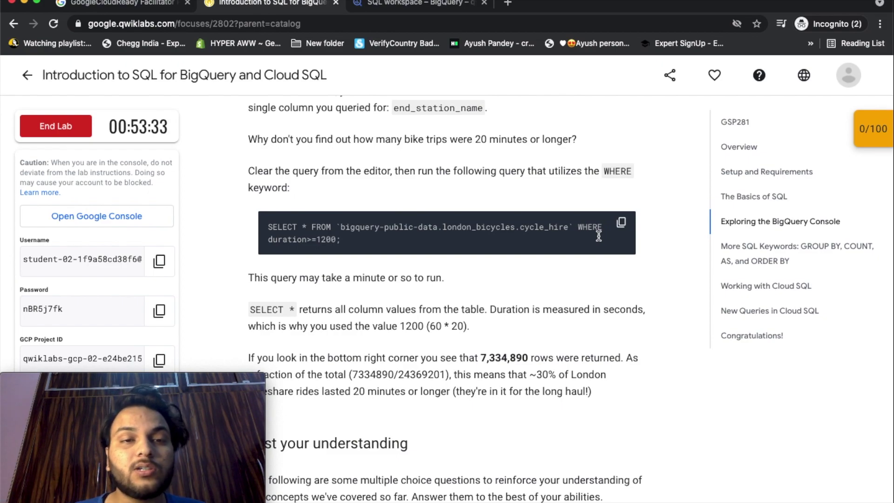
Replace the BigQuery query with the WHERE duration>=1200 query and run it (7,334,890 rows).
click(621, 223)
click(426, 3)
drag(628, 175, 260, 174)
key(BackSpace)
key(ctrl+v)
click(274, 155)
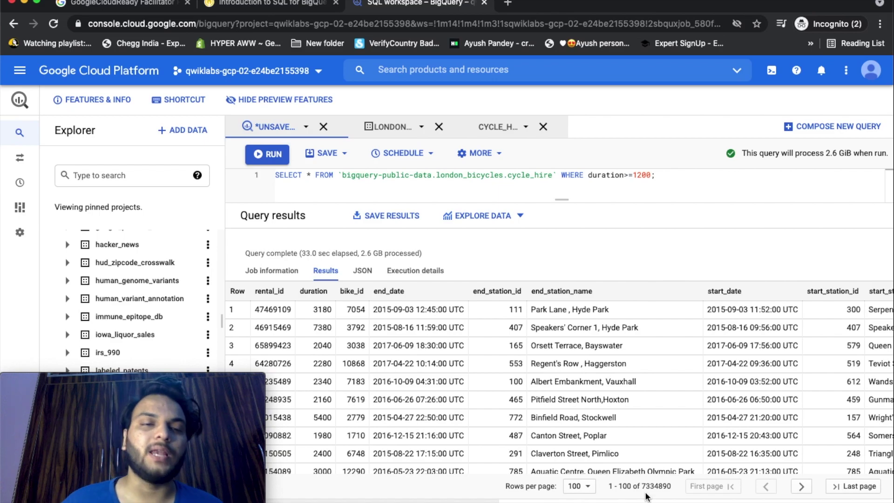
Return to the lab instructions and scroll down to the quiz questions.
key(ctrl+shift+Tab)
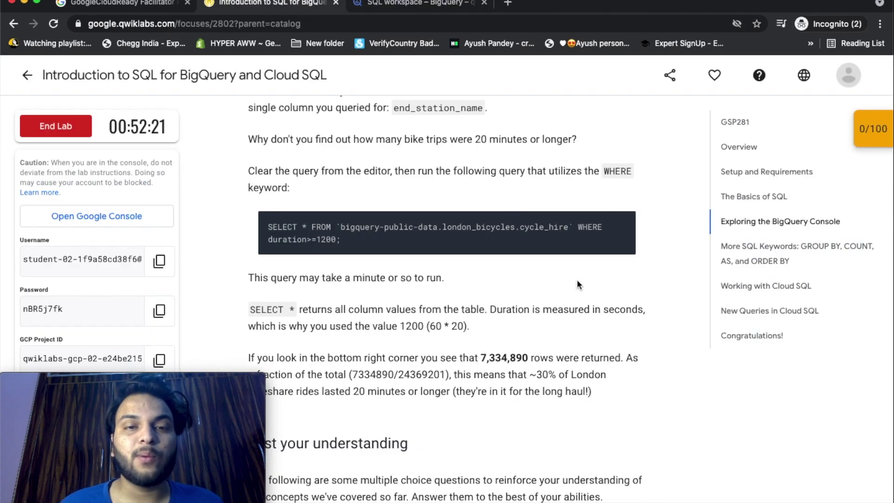
scroll(630, 359, down, 2)
scroll(630, 356, down, 3)
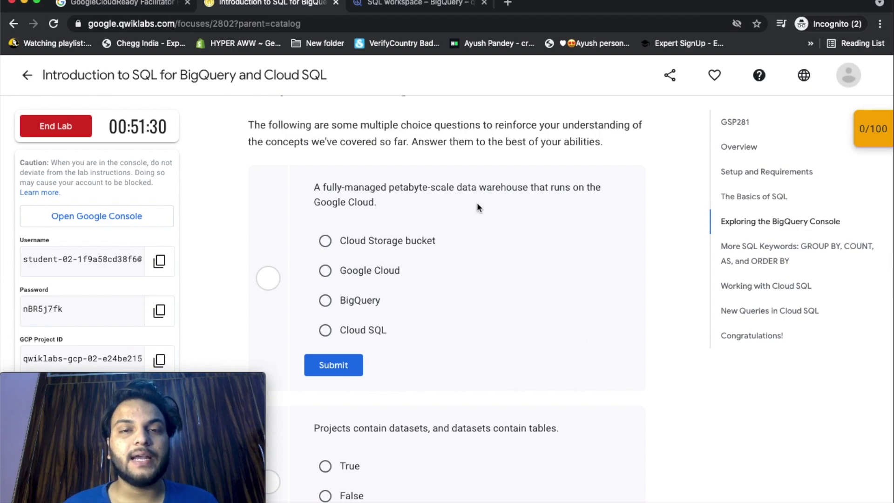
Submit BigQuery as the data warehouse, True for projects holding datasets, and True for public datasets.
click(325, 300)
click(333, 365)
scroll(544, 422, down, 5)
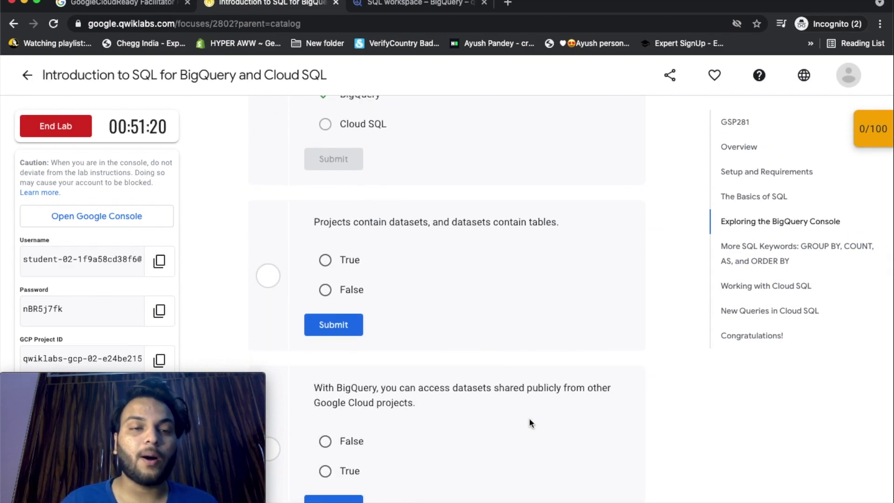
click(325, 260)
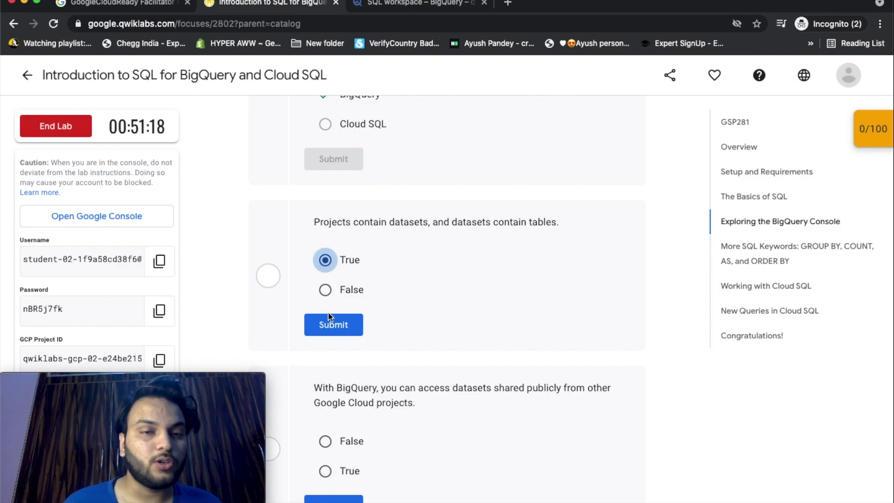
click(333, 324)
scroll(611, 366, down, 1)
scroll(611, 365, down, 3)
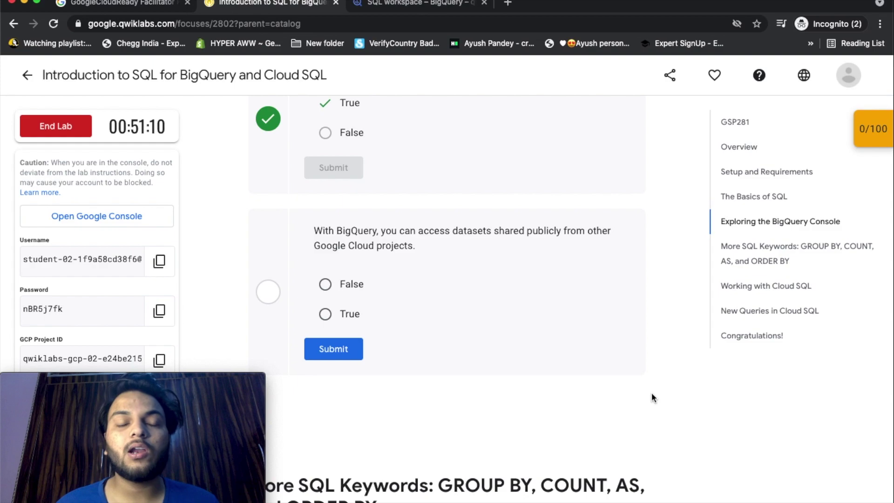
click(325, 314)
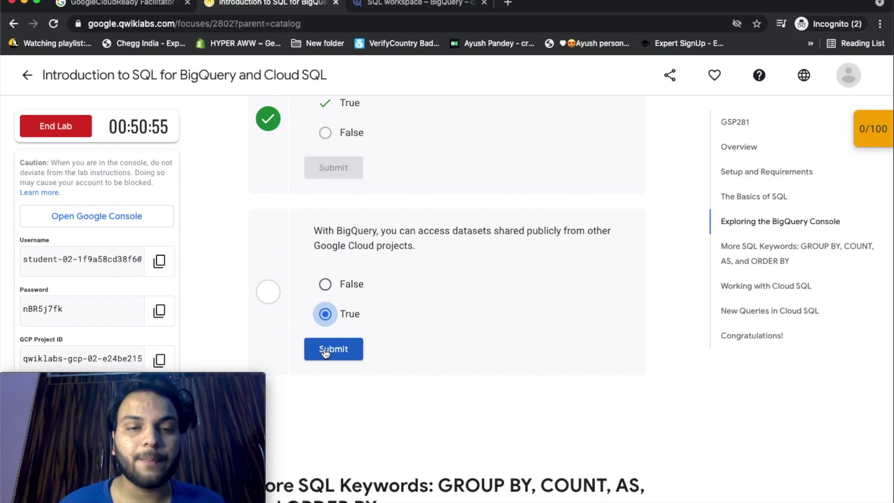
click(324, 351)
scroll(581, 407, down, 8)
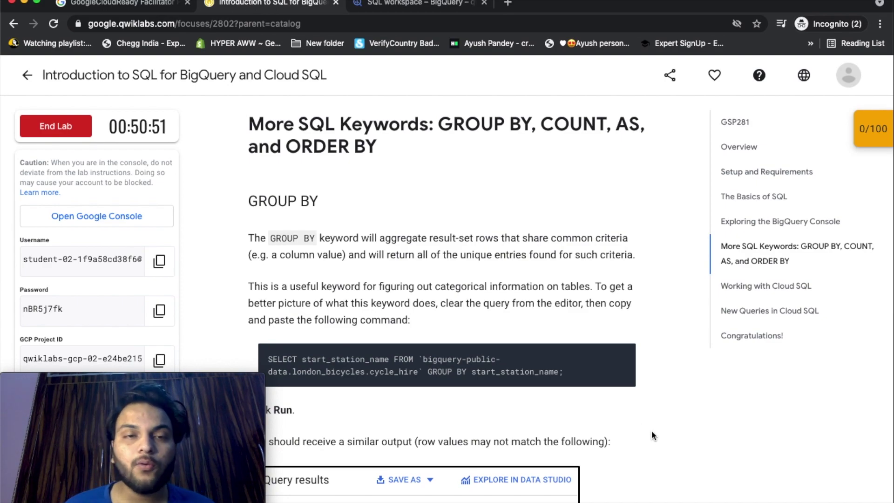
scroll(652, 432, down, 3)
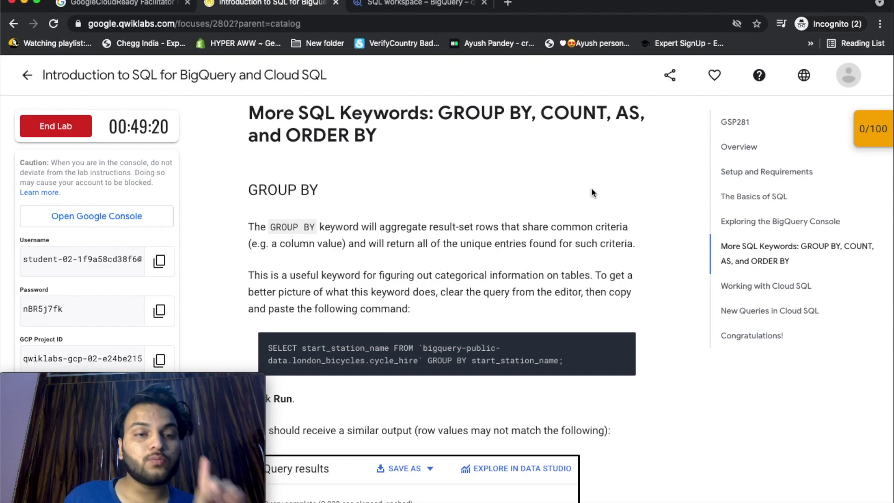
scroll(591, 192, down, 3)
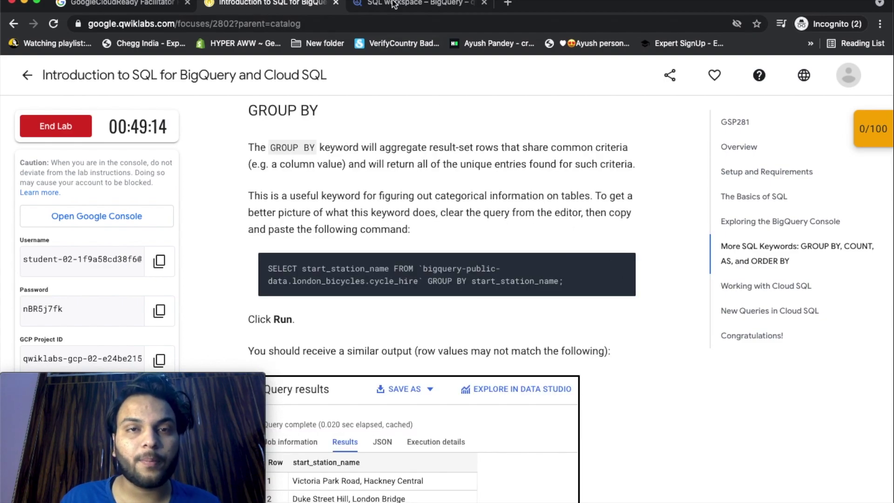
Paste and run the GROUP BY start_station_name query in BigQuery (880 stations), then return to the lab.
click(394, 4)
key(super+v)
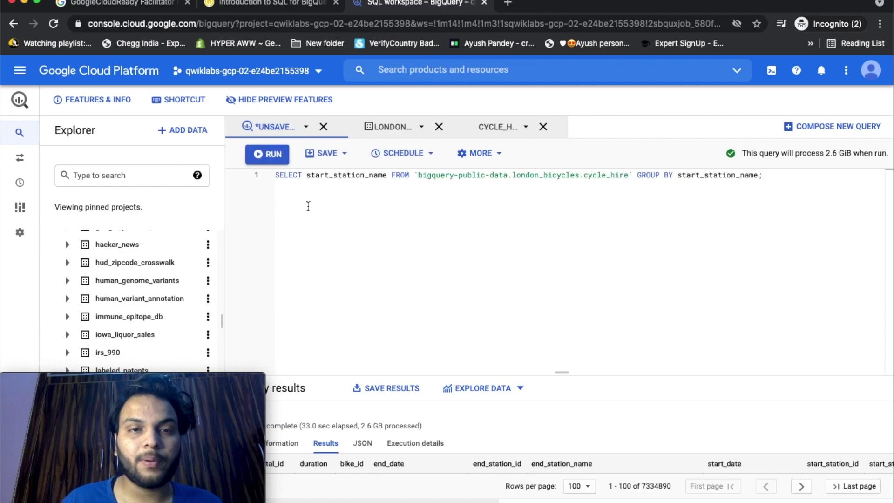
key(super+Return)
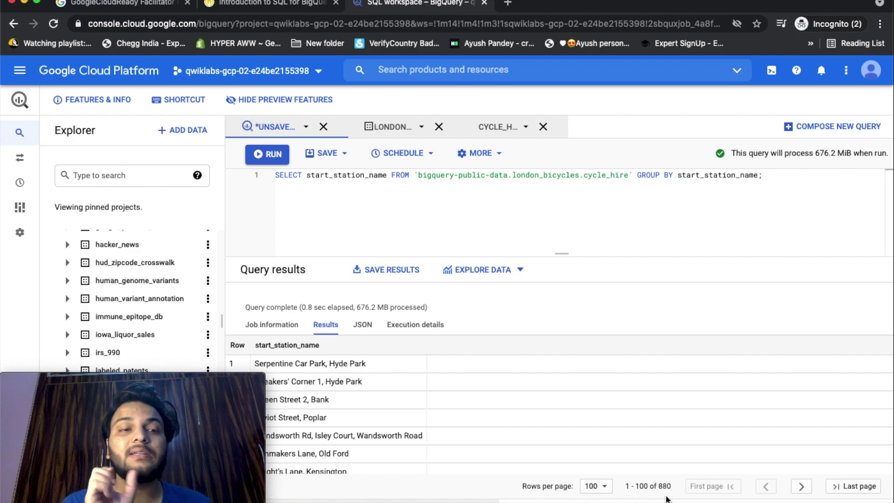
key(ctrl+shift+Tab)
Scroll the lab instructions down to the COUNT section's per-station ride count query.
scroll(449, 195, down, 5)
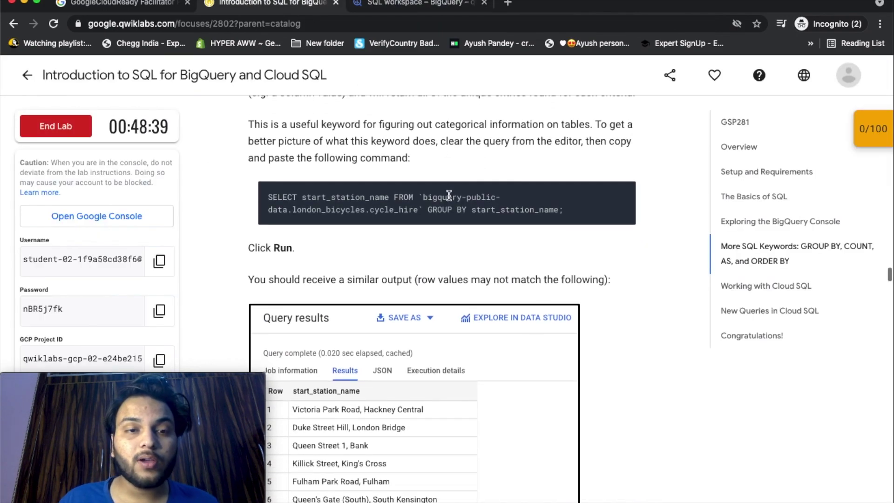
scroll(449, 194, down, 12)
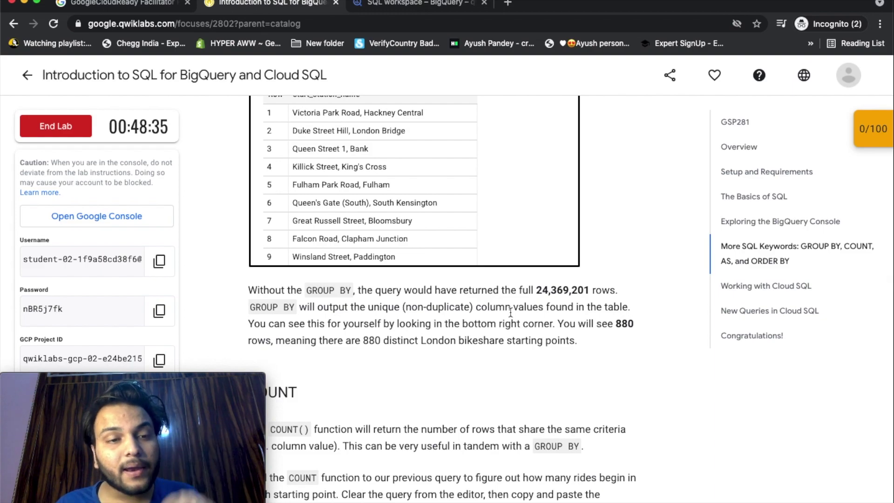
scroll(505, 339, up, 1)
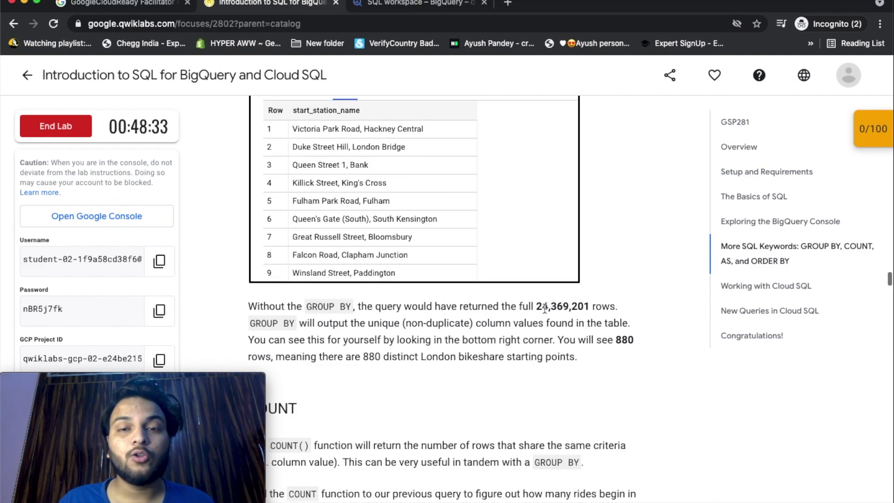
scroll(526, 324, down, 1)
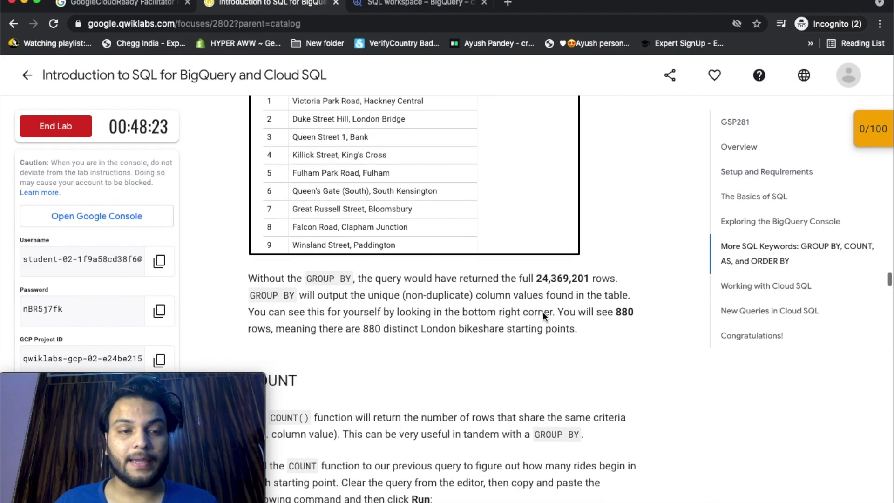
scroll(585, 381, down, 3)
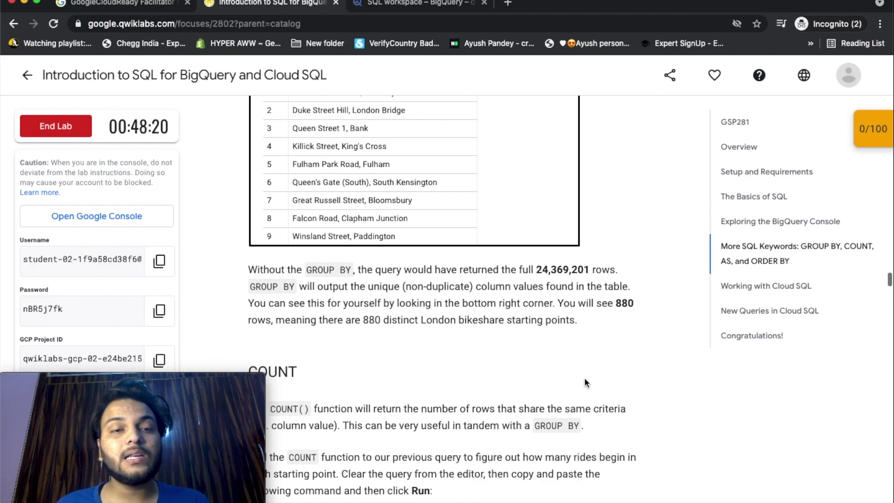
scroll(585, 377, down, 4)
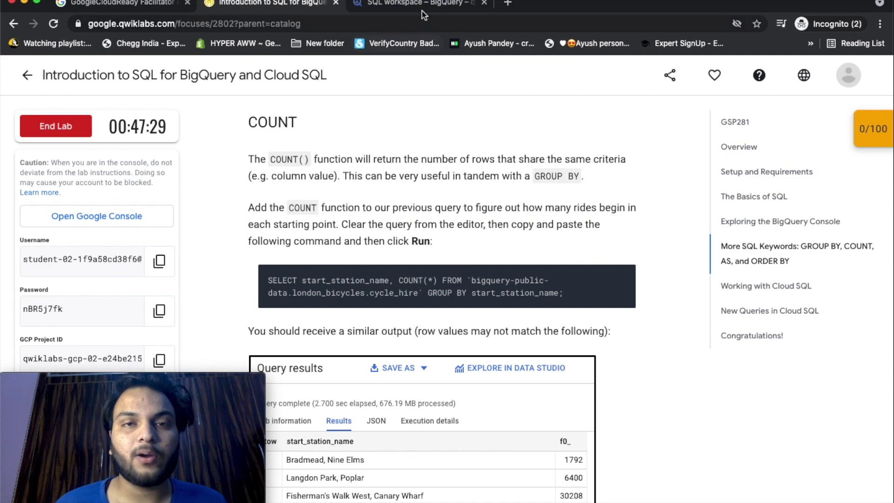
Replace the editor contents with the COUNT(*) per-station query, run it, and return to the lab.
click(422, 10)
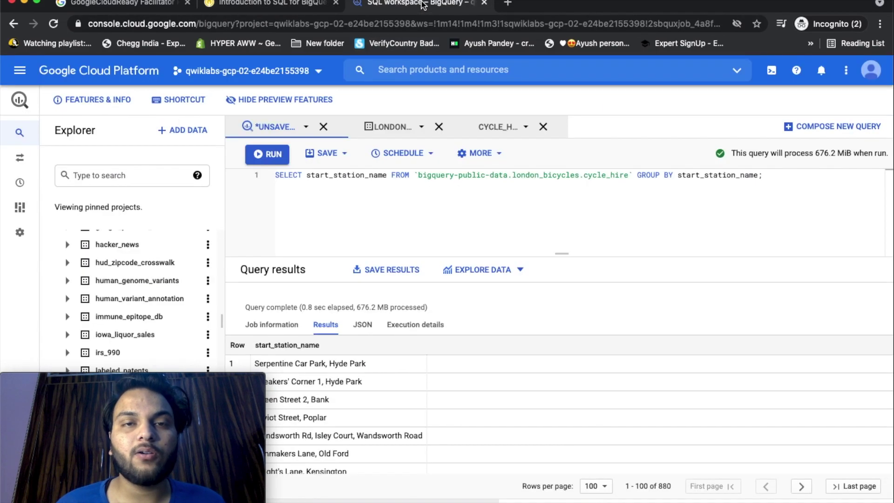
key(ctrl+a)
text(SELECT start_station_name, COUNT(*) FROM `bigquery-public-data.london_bicycles.cycle_hire` GROUP BY start_station_name;)
click(266, 155)
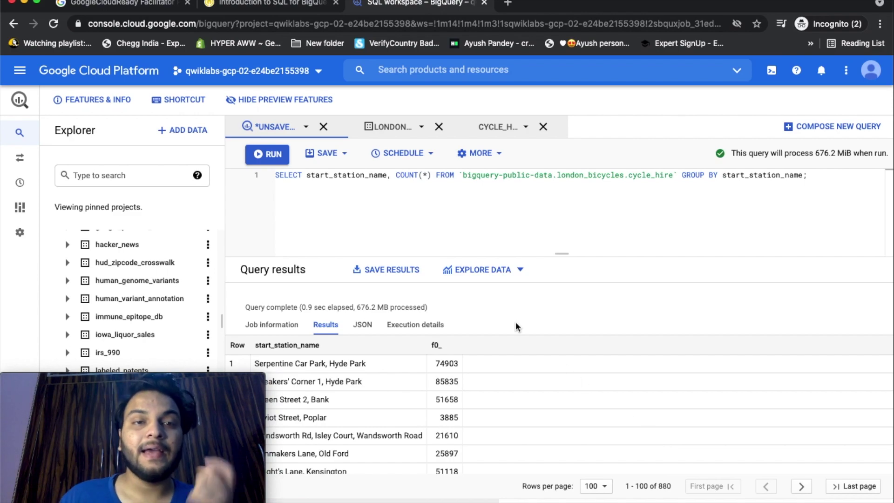
click(270, 4)
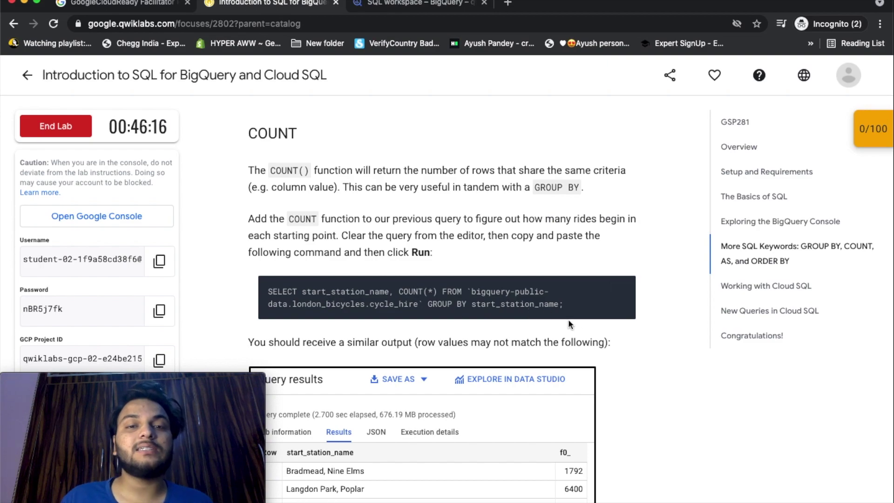
Scroll to the AS num_starts alias step and switch to the BigQuery workspace.
scroll(629, 389, down, 1)
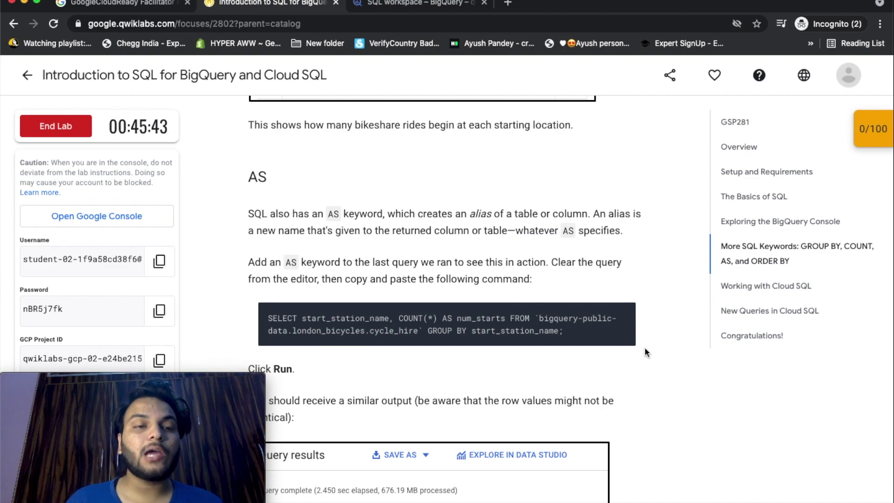
scroll(645, 347, down, 1)
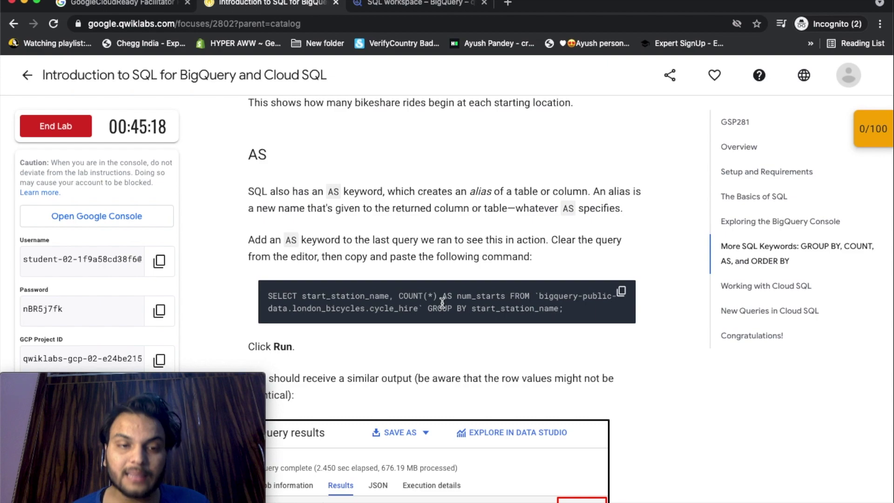
key(ctrl+Tab)
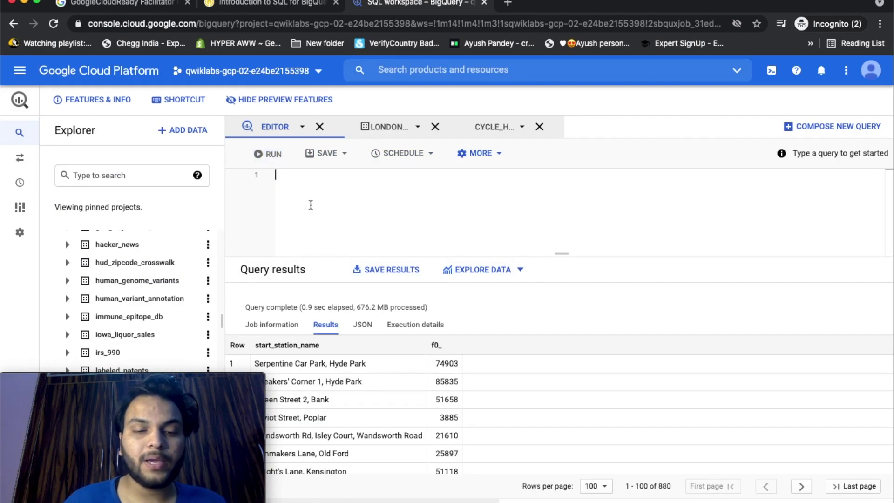
Paste and run the AS num_starts query over 880 stations, then return to the lab.
text(SELECT start_station_name, COUNT(*) AS num_starts FROM `bigquery-public-data.london_bicycles.cycle_hire` GROUP BY start_station_name;)
click(273, 158)
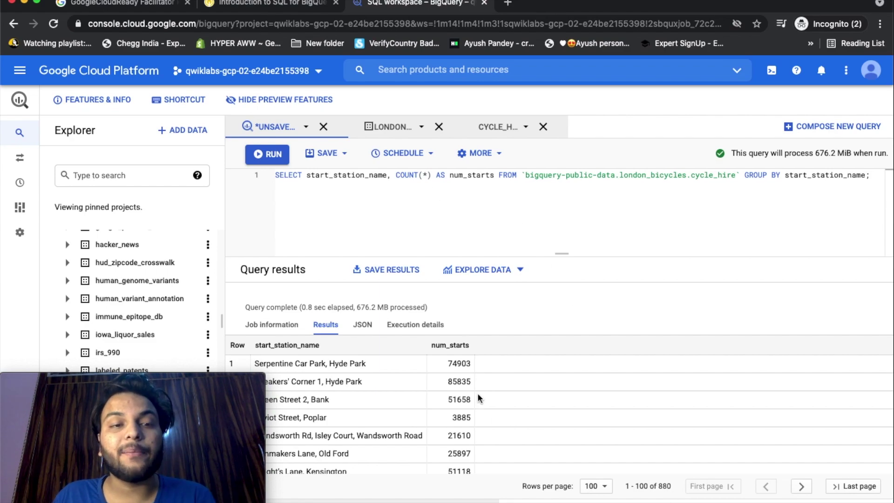
key(ctrl+shift+Tab)
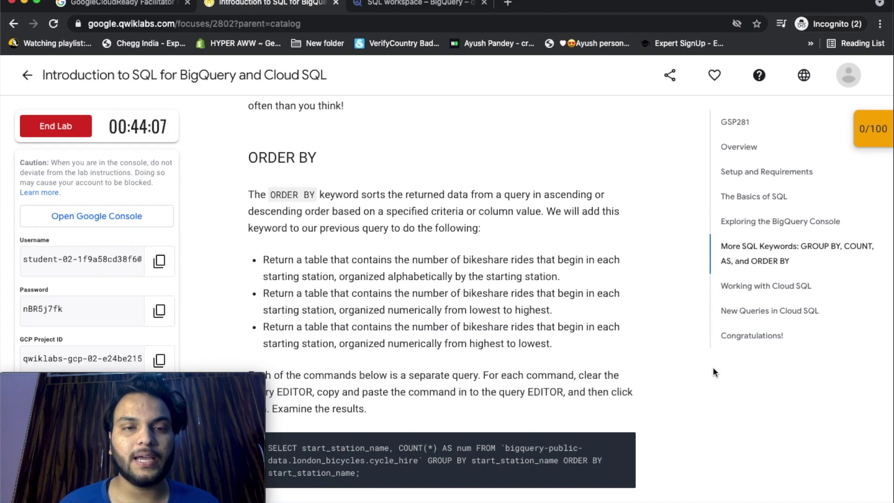
Scroll through the ORDER BY section to review its three station ride-count sorting queries.
scroll(338, 237, down, 1)
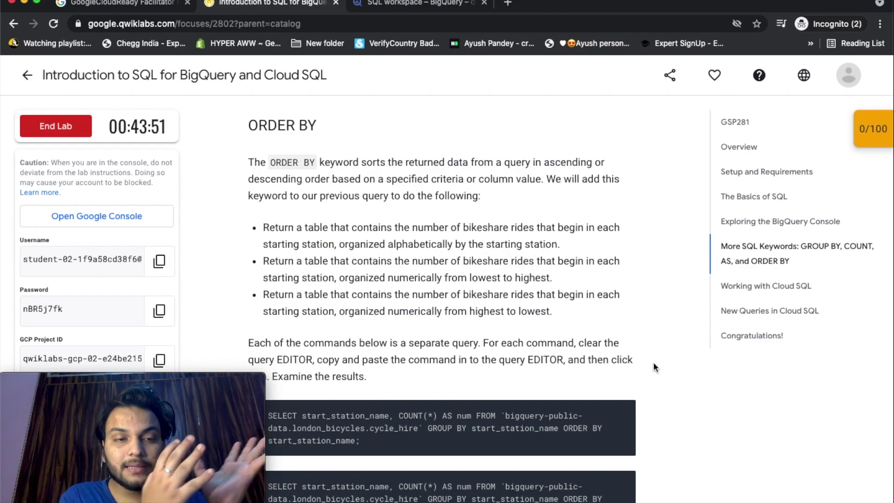
scroll(653, 365, down, 3)
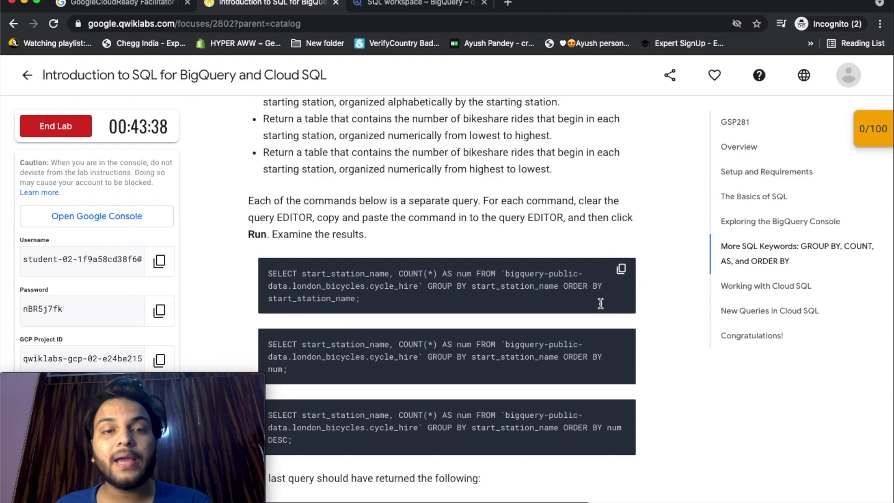
scroll(601, 304, up, 3)
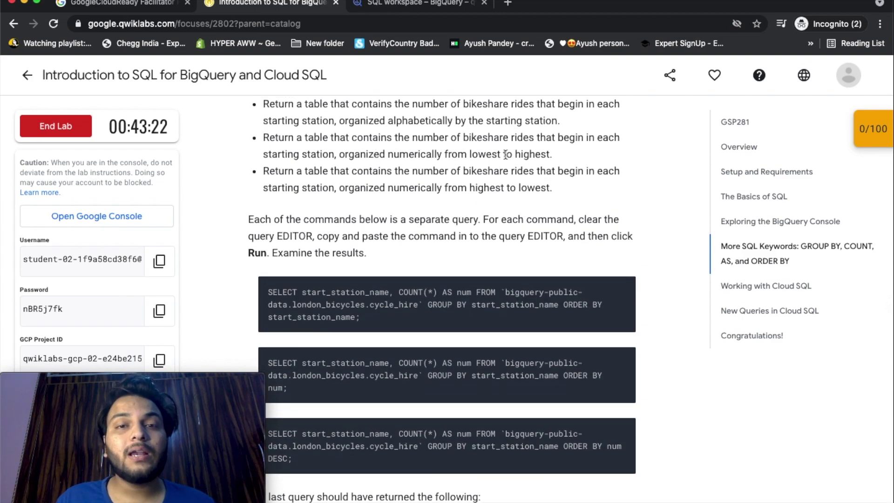
scroll(658, 258, down, 2)
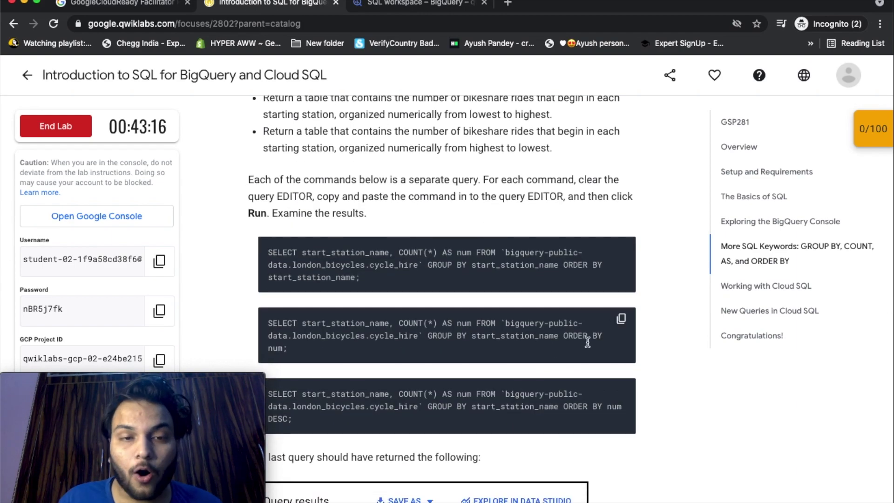
scroll(426, 378, up, 1)
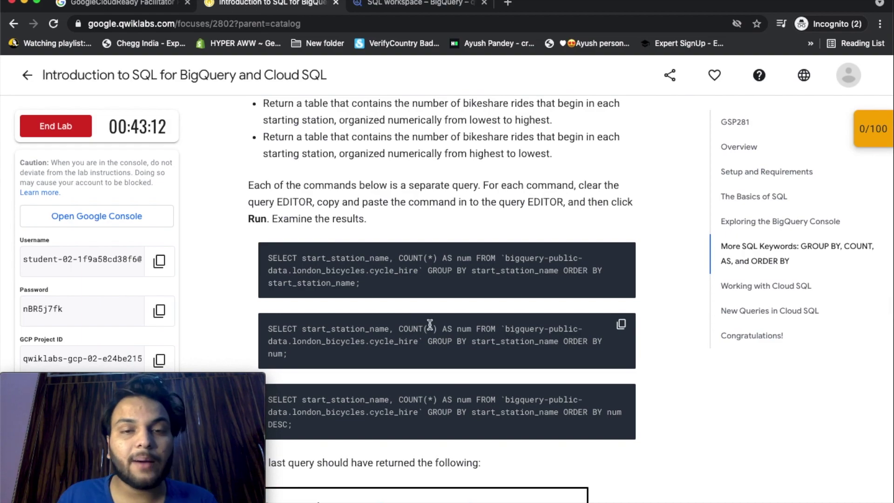
scroll(462, 328, up, 1)
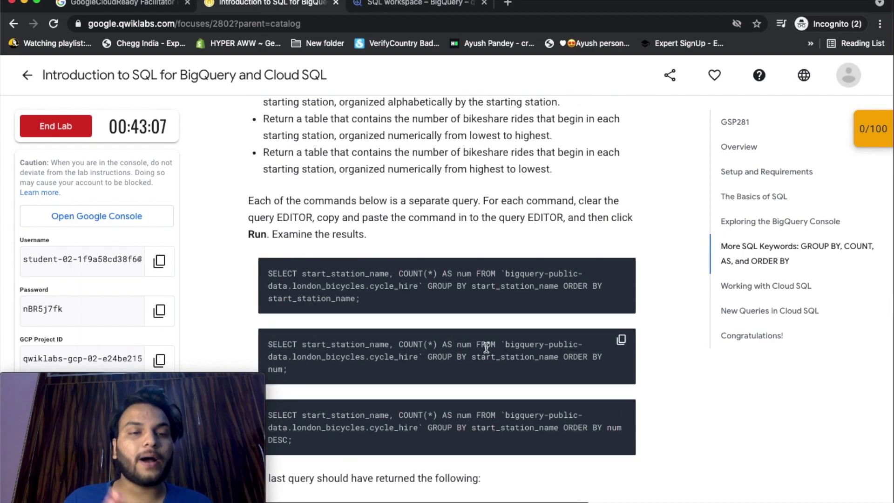
scroll(486, 347, down, 1)
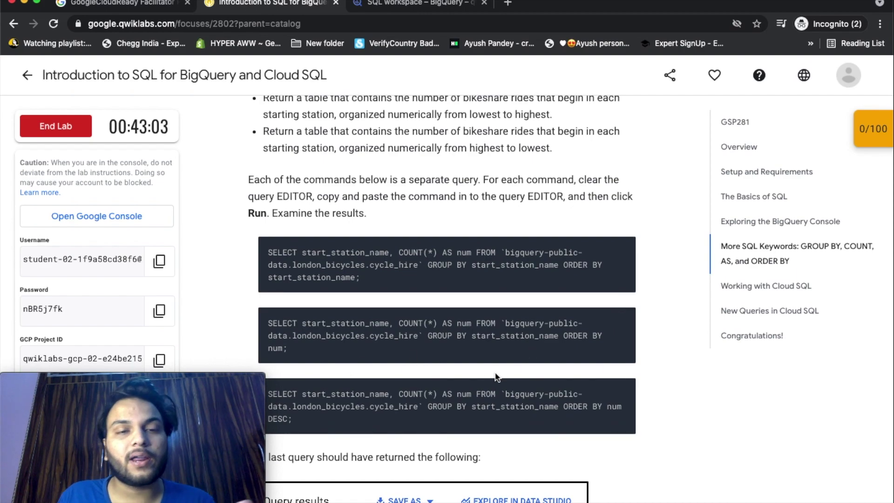
scroll(496, 374, down, 1)
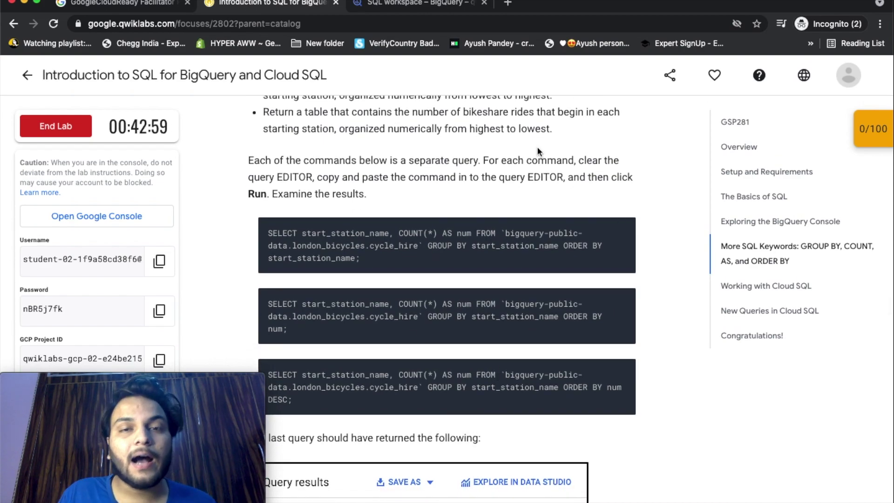
scroll(574, 224, down, 1)
scroll(573, 224, down, 1)
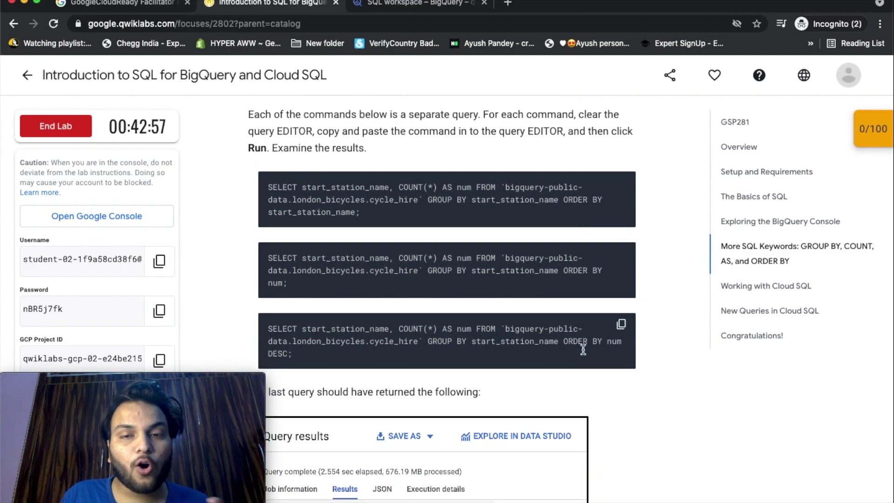
scroll(597, 347, up, 1)
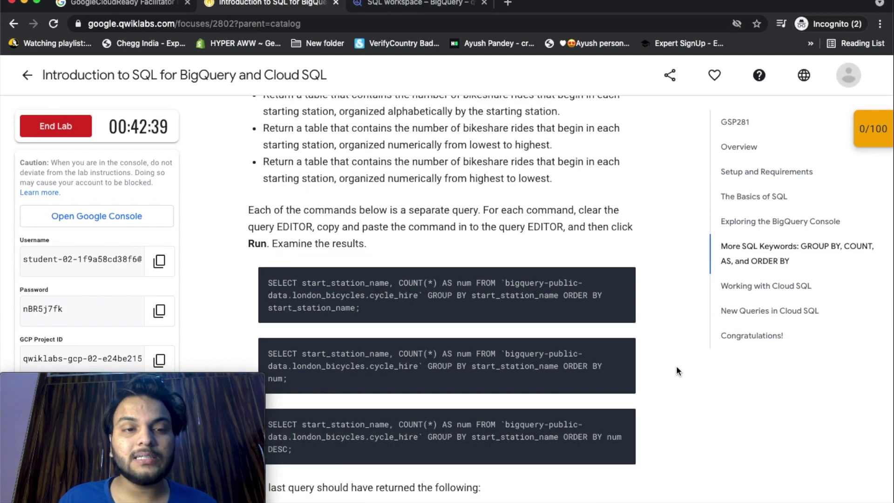
scroll(676, 365, up, 3)
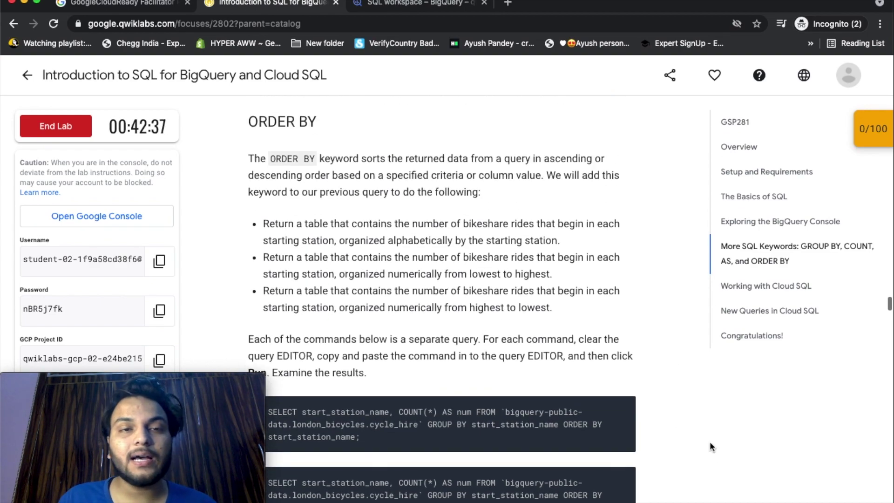
scroll(708, 430, down, 4)
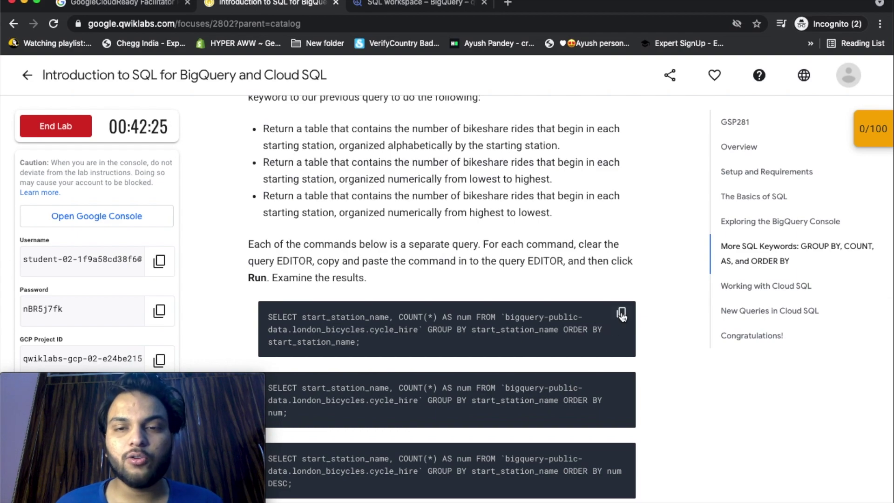
Replace the editor query with the station ride-count query sorted alphabetically and run it.
click(409, 4)
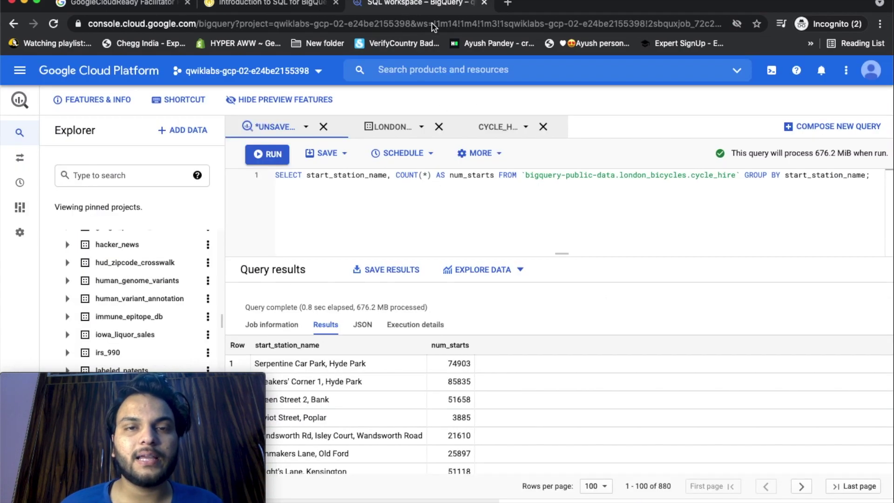
key(ctrl+a)
key(BackSpace)
text(SELECT start_station_name, COUNT(*) AS num FROM `bigquery-public-data.london_bicycles.cycle_hire` GROUP BY start_station_name ORDER BY start_station_name;)
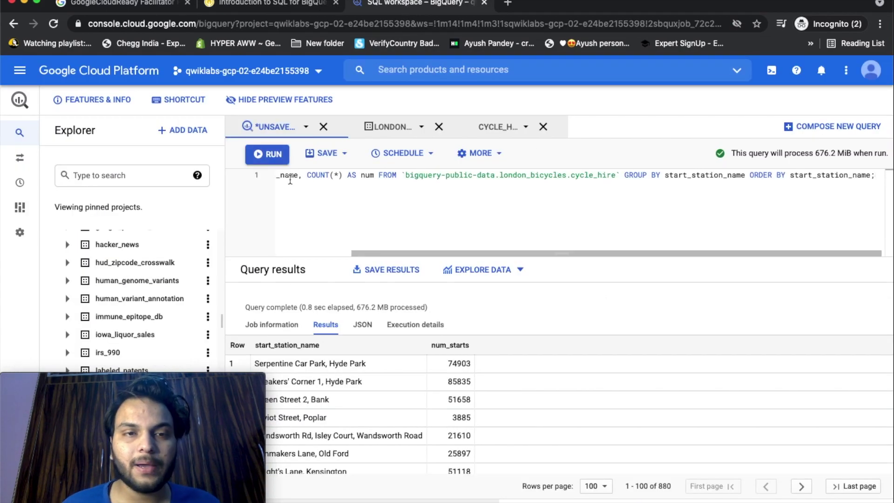
click(269, 157)
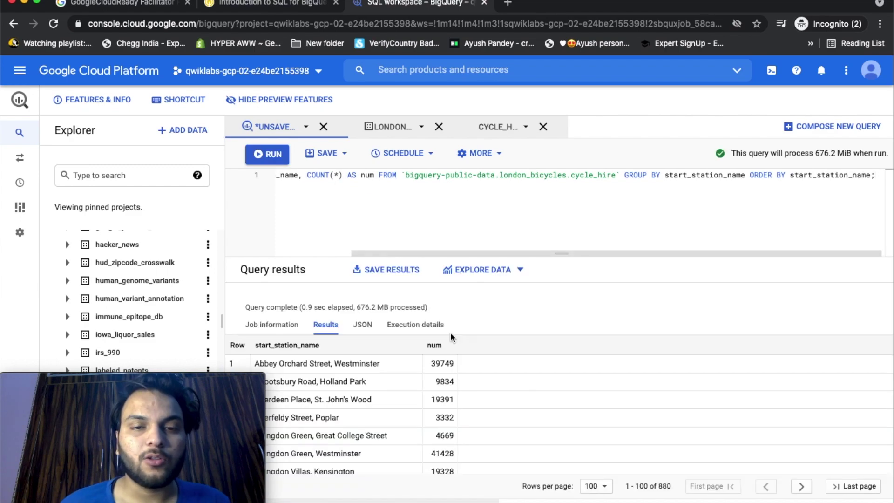
Copy the ORDER BY num ascending query from the lab, run it, and browse the results.
key(ctrl+shift+Tab)
scroll(622, 318, down, 1)
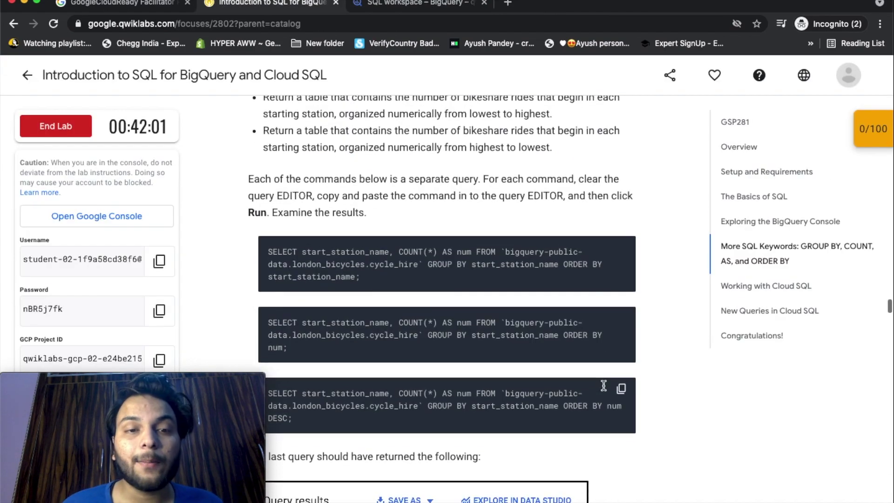
click(622, 317)
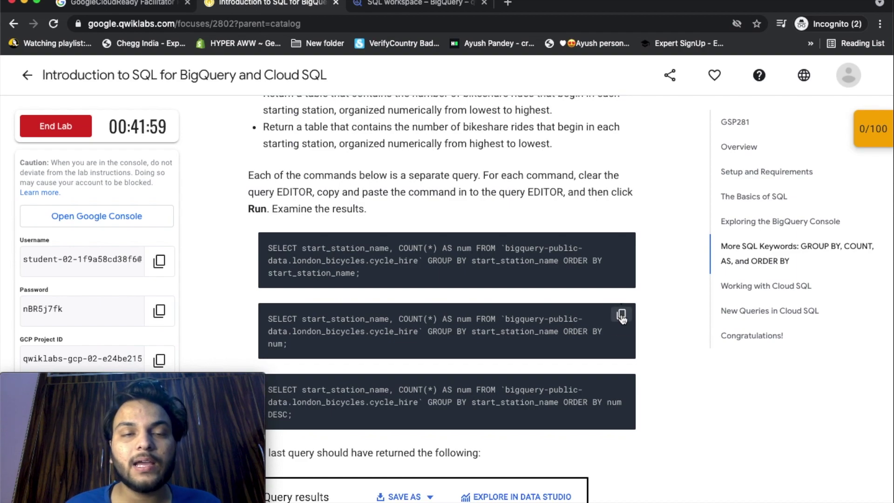
click(387, 8)
key(super+v)
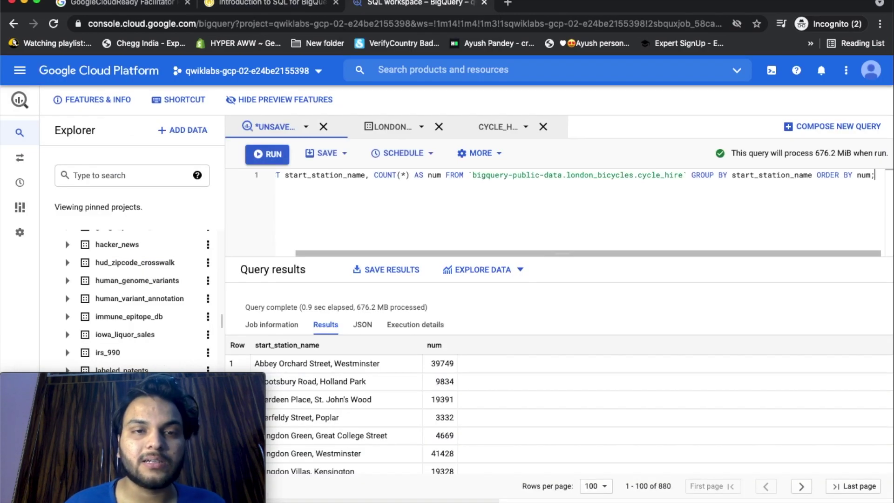
click(251, 159)
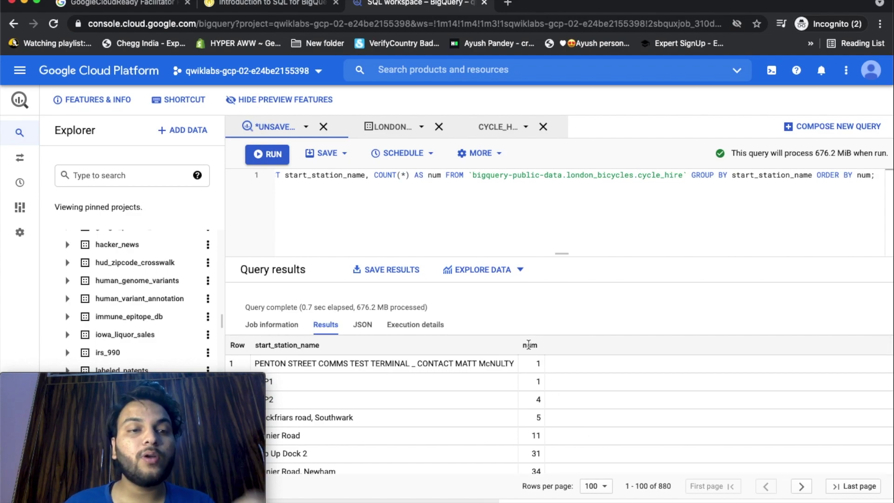
scroll(561, 413, down, 1)
scroll(560, 417, up, 1)
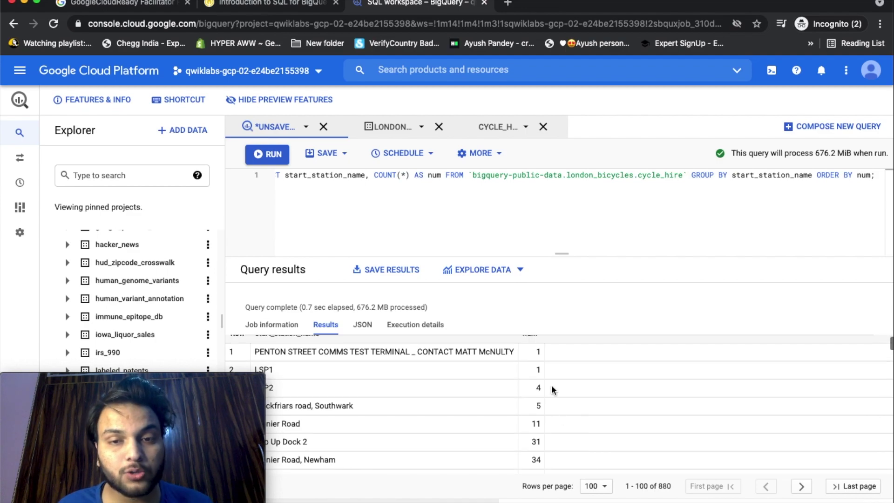
scroll(555, 424, down, 3)
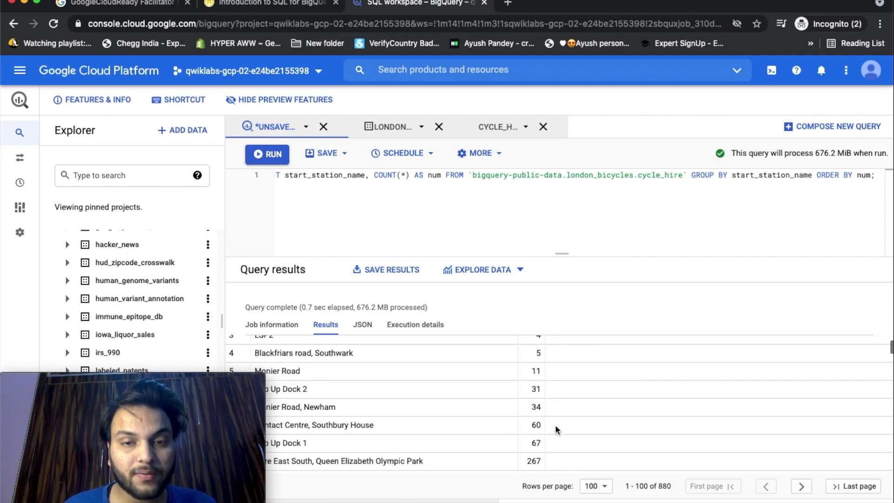
scroll(540, 416, down, 2)
scroll(540, 416, down, 15)
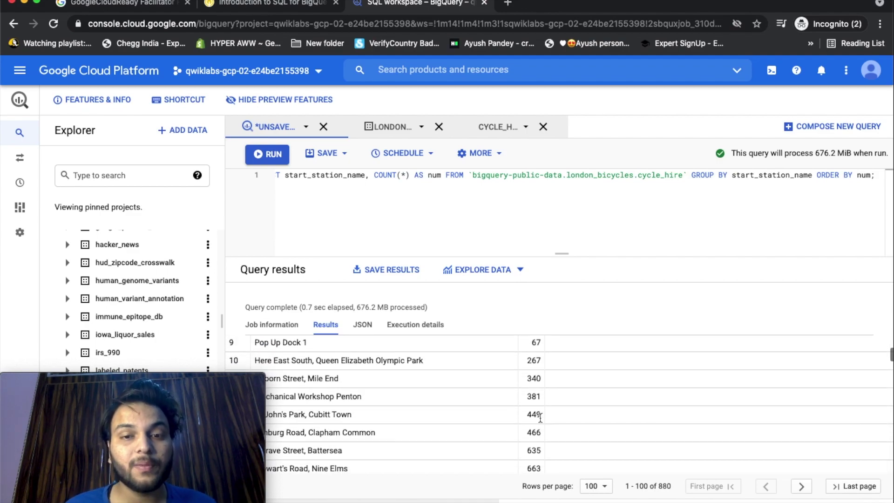
scroll(540, 417, down, 20)
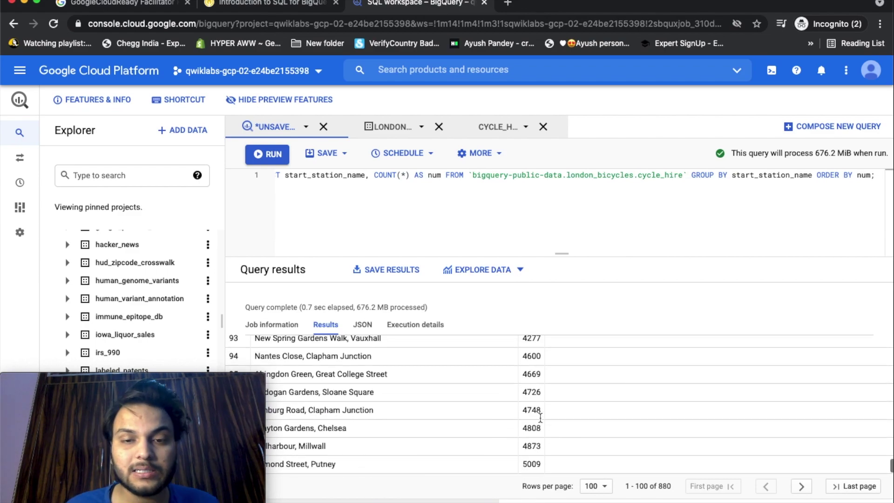
Run the ORDER BY num DESC query, showing Belgrove Street first with 234458 rides.
key(ctrl+shift+Tab)
scroll(603, 342, down, 2)
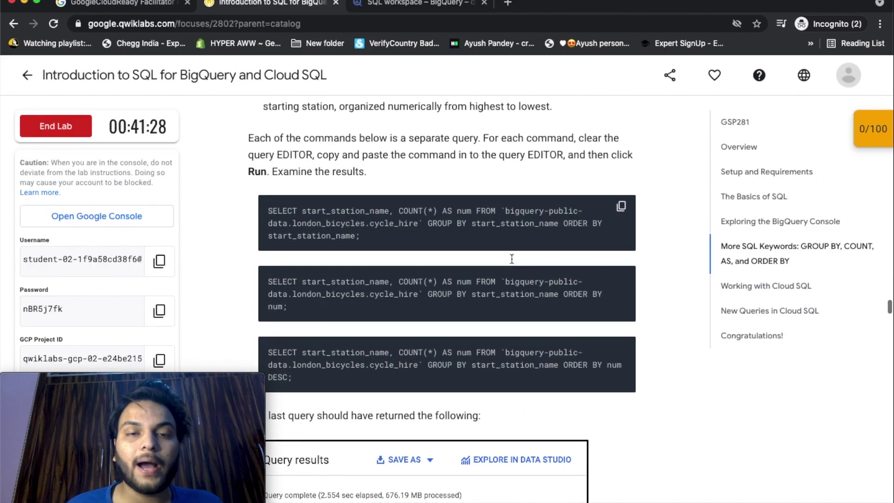
key(ctrl+Tab)
drag(834, 175, 296, 174)
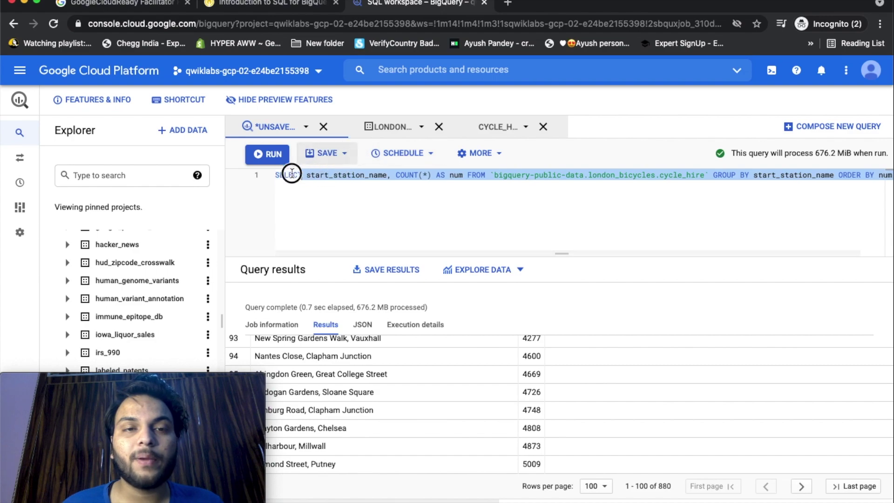
key(BackSpace)
key(ctrl+v)
key(ctrl+Return)
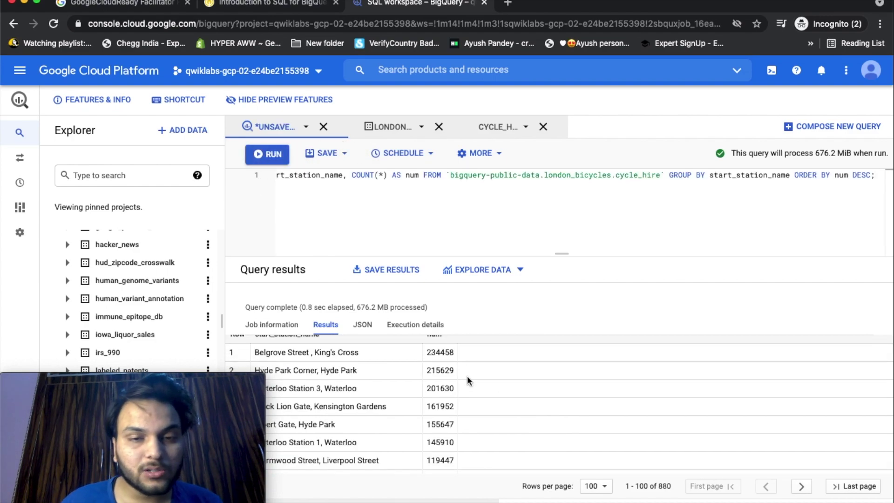
scroll(468, 376, down, 20)
scroll(467, 382, down, 10)
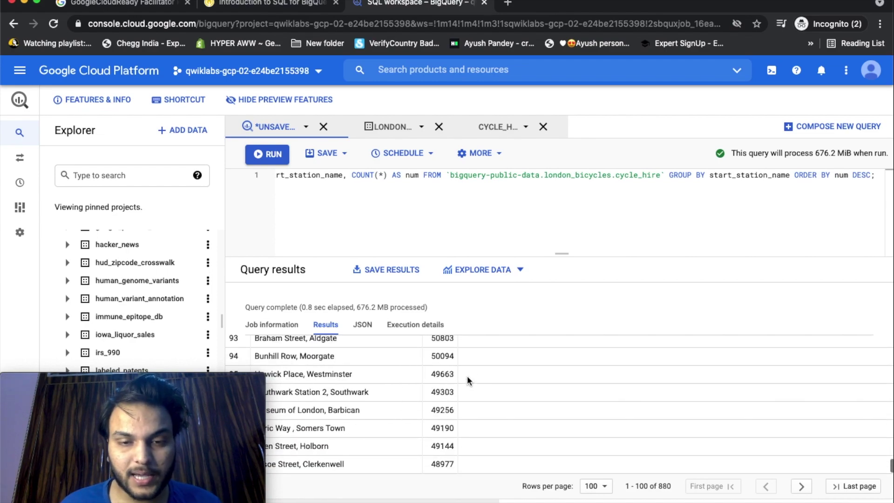
key(ctrl+shift+Tab)
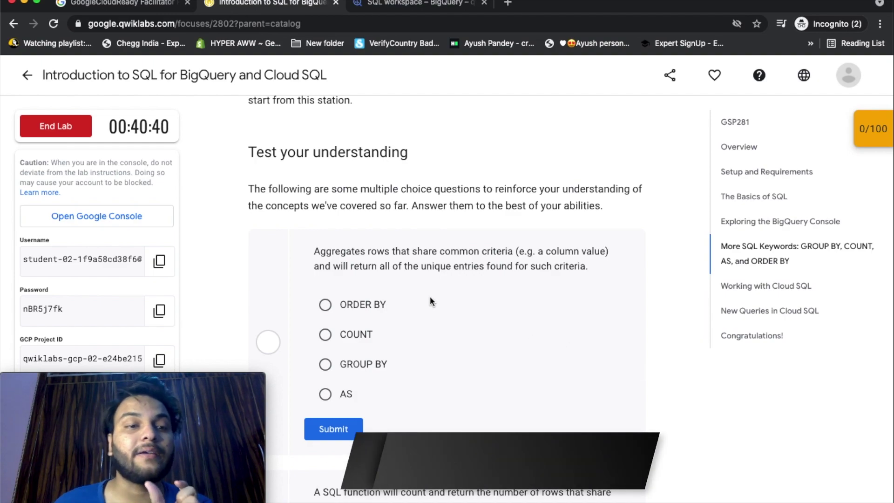
Answer the first two quiz questions with GROUP BY and COUNT.
click(325, 365)
click(333, 428)
scroll(334, 429, down, 5)
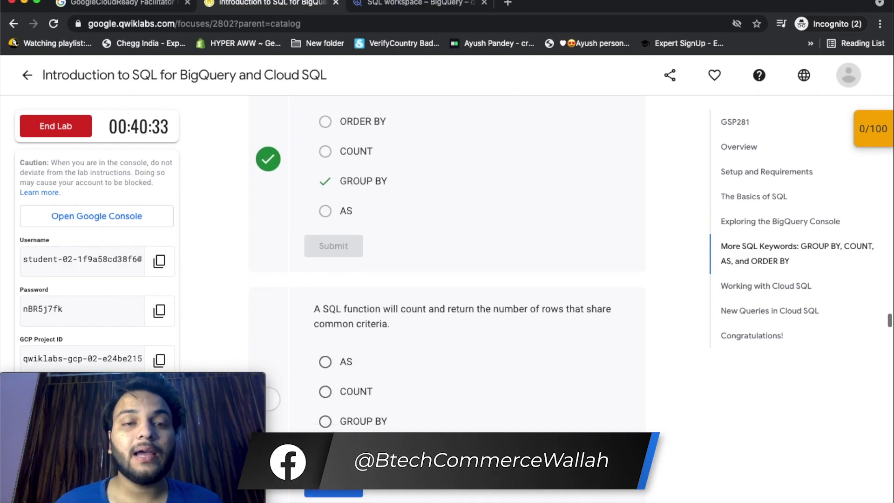
scroll(463, 339, down, 1)
click(326, 319)
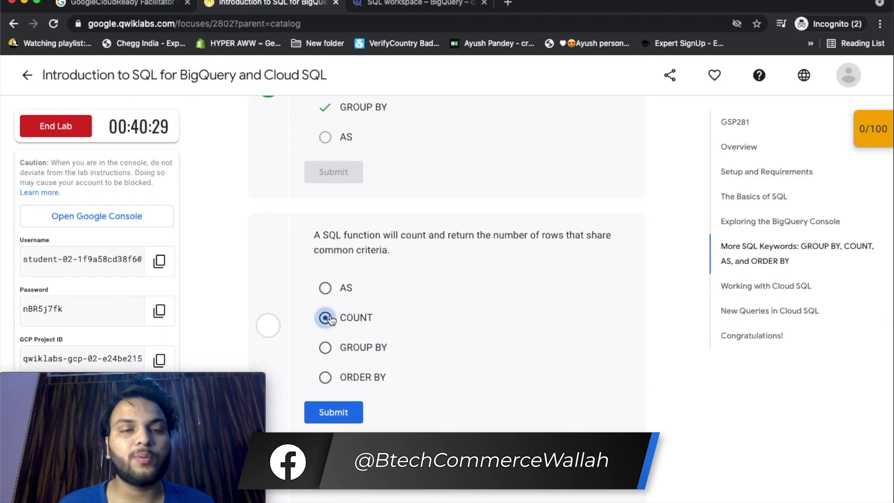
click(333, 412)
scroll(666, 469, down, 5)
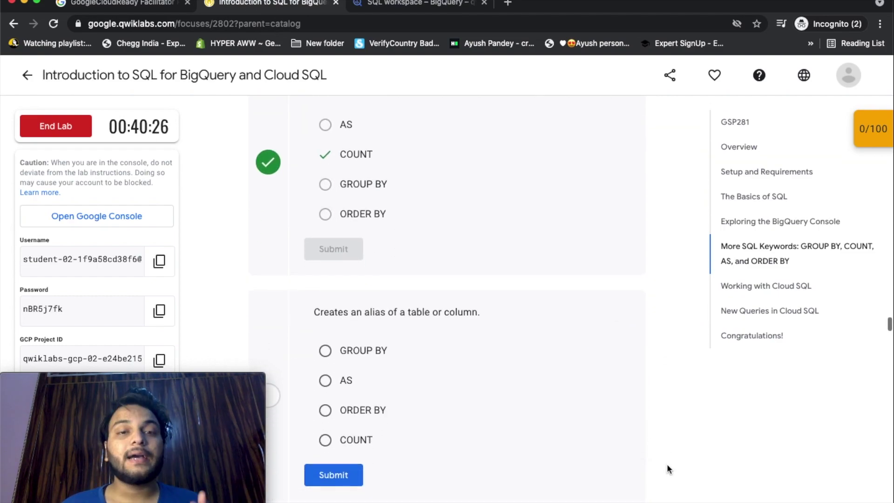
scroll(667, 469, down, 2)
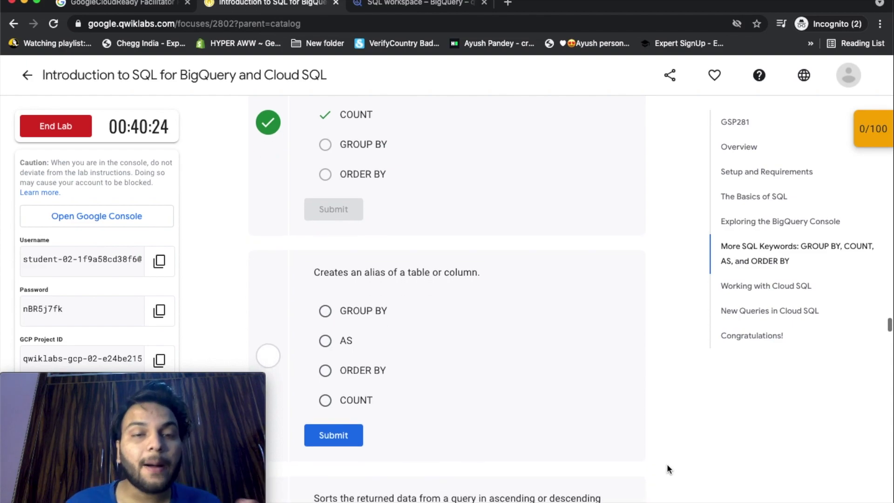
Submit AS for the alias question and ORDER BY for the sorting question.
click(325, 341)
click(329, 436)
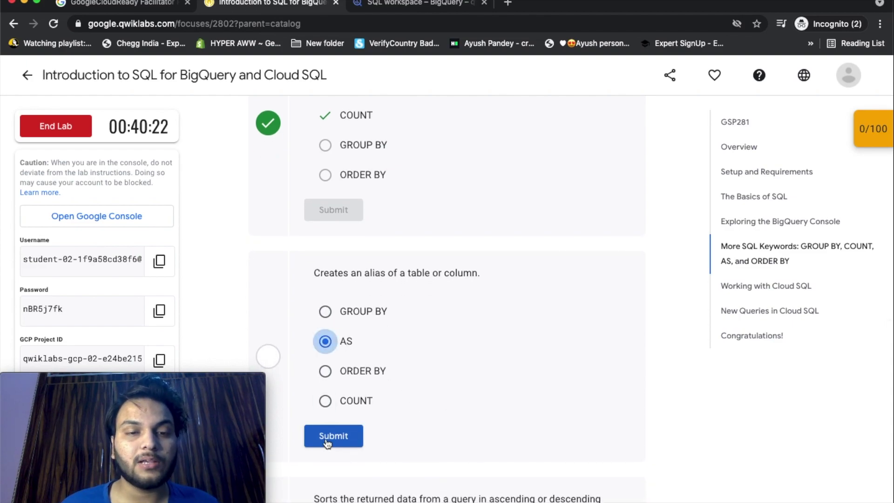
scroll(652, 423, down, 5)
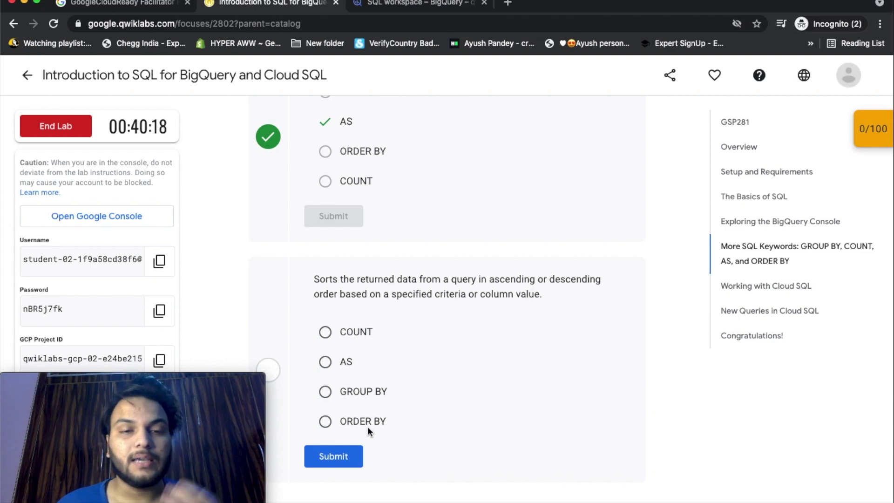
click(322, 423)
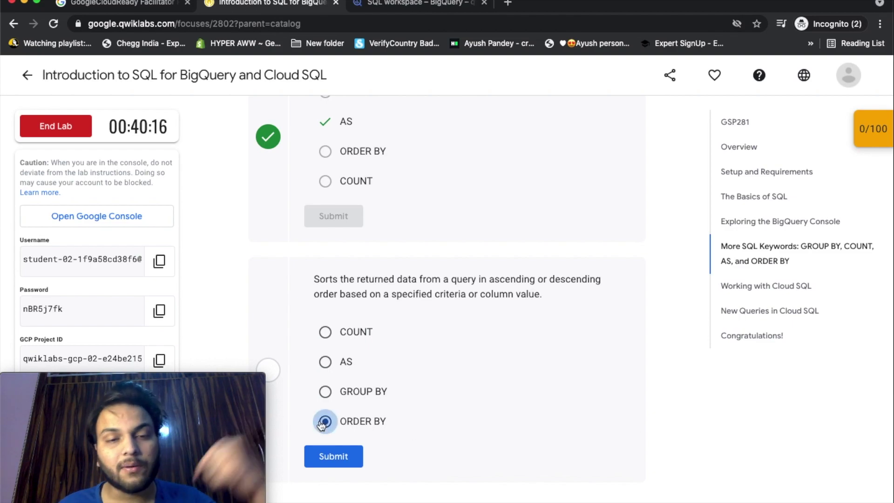
click(334, 457)
scroll(594, 463, down, 8)
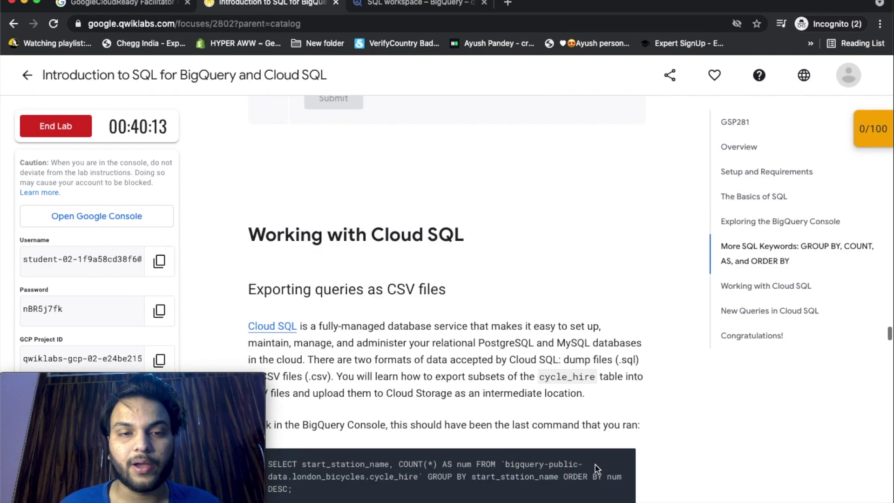
Read the Working with Cloud SQL export steps, then return to BigQuery's start-station results.
scroll(594, 463, down, 3)
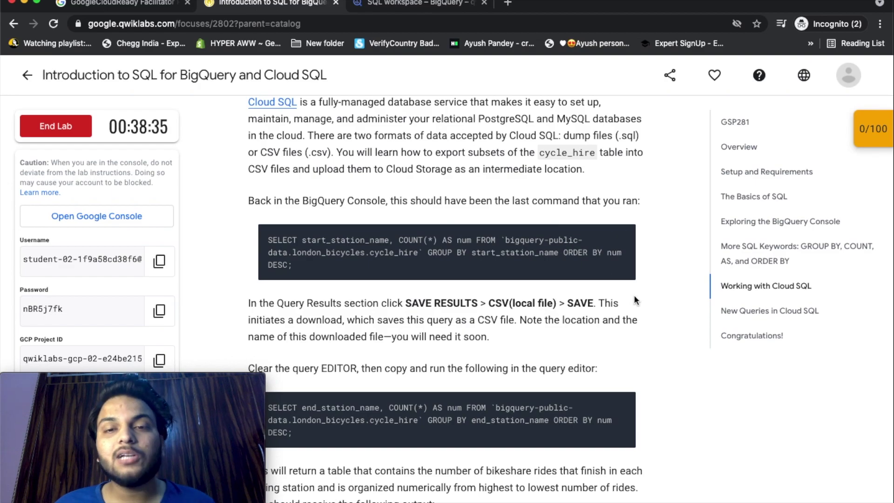
scroll(633, 295, down, 1)
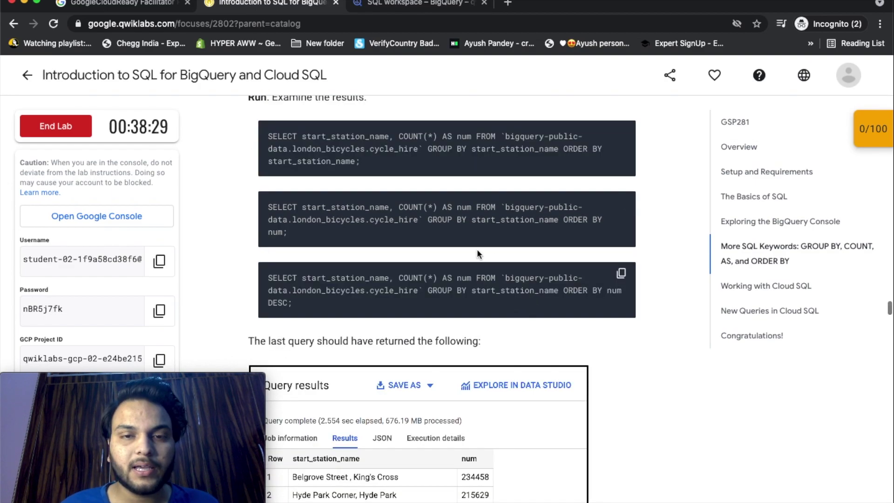
scroll(498, 284, down, 20)
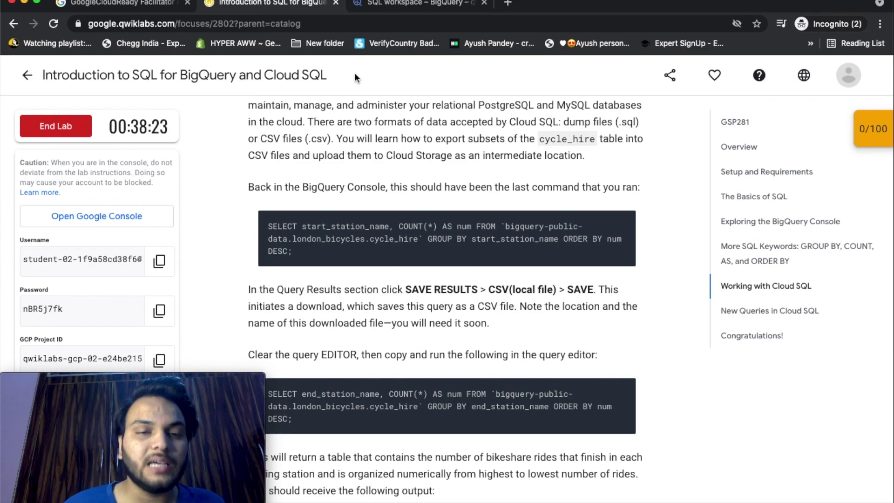
click(389, 4)
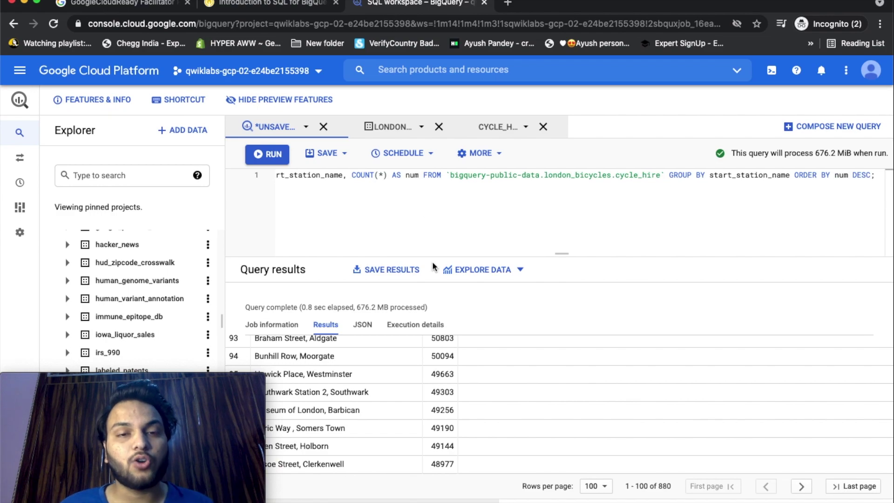
Save the start-station query results as a CSV (local file).
click(401, 269)
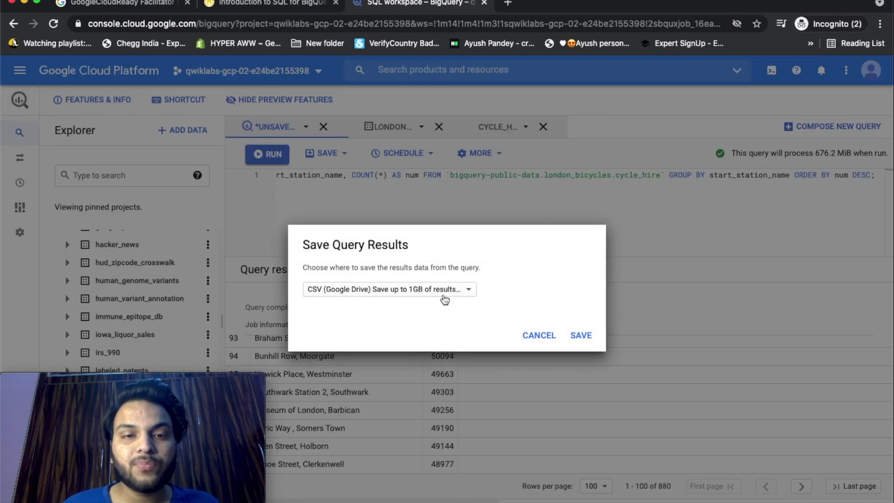
click(442, 289)
click(403, 343)
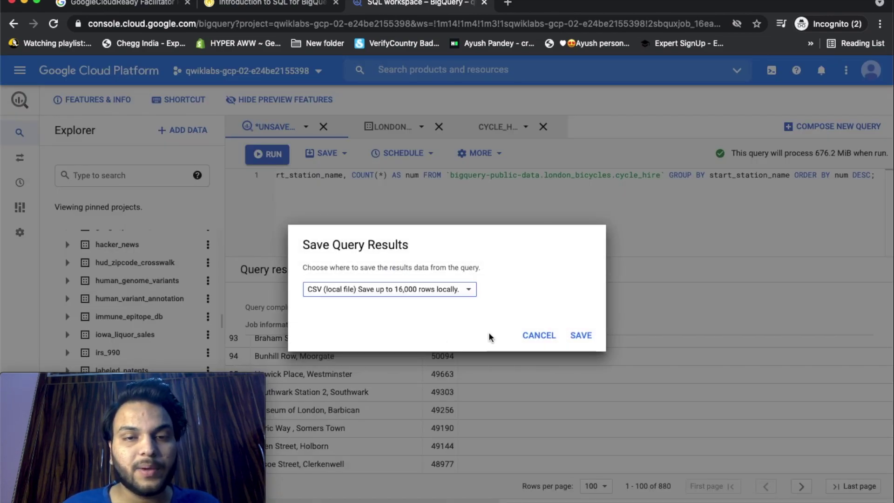
click(580, 336)
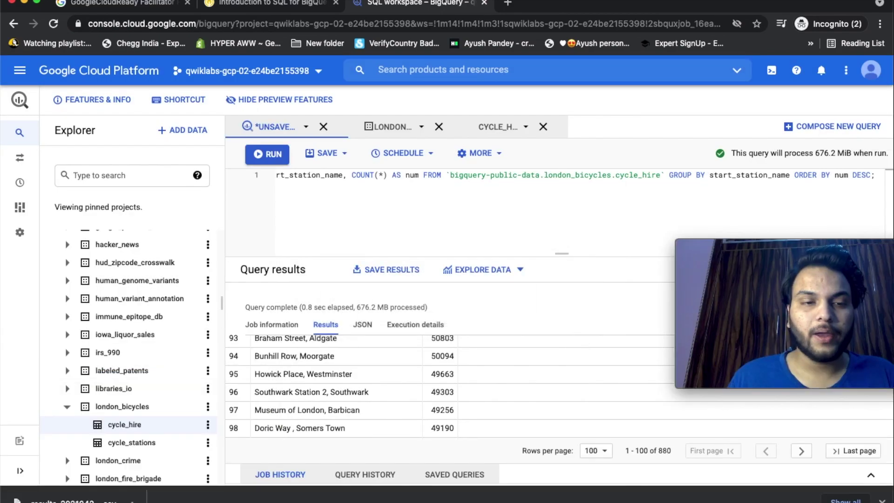
Open the downloaded CSV, rename it csv1, and close the viewer.
key(ctrl+shift+Tab)
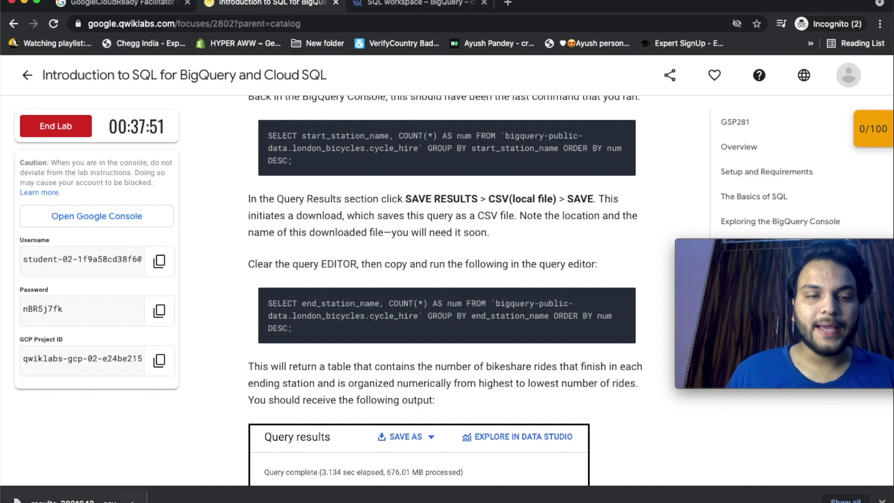
click(133, 501)
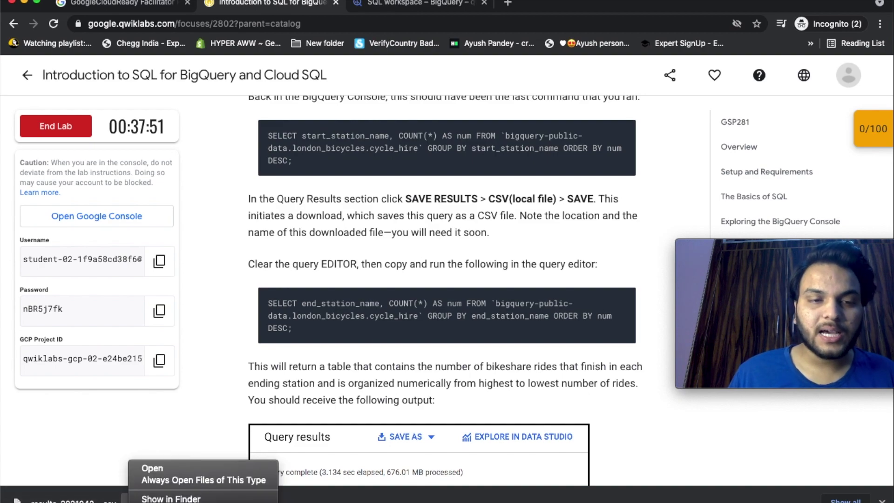
click(149, 465)
click(353, 20)
key(BackSpace)
text(csv1)
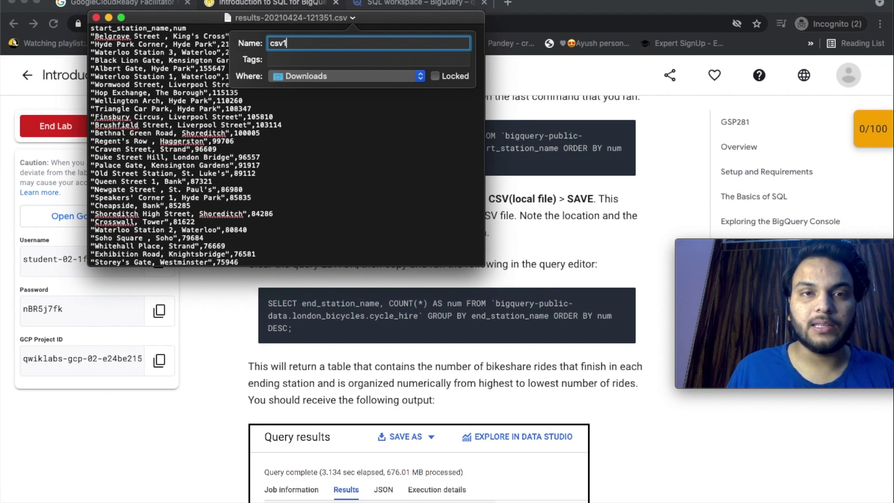
key(Return)
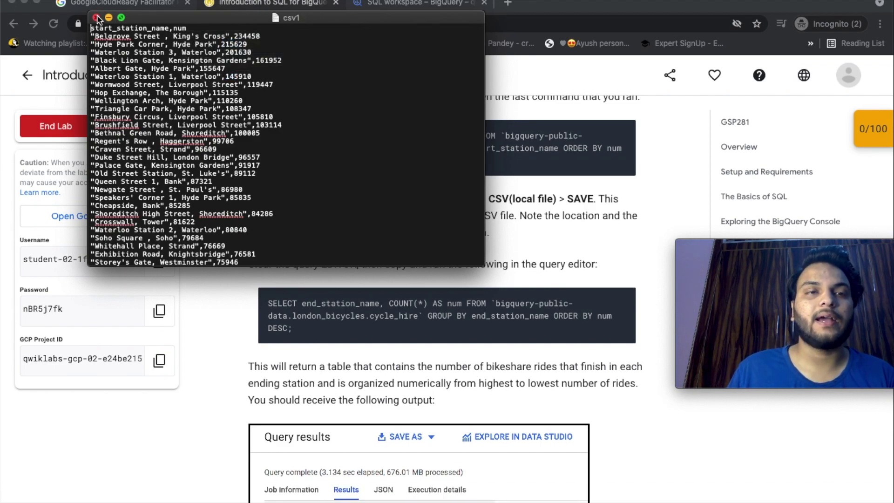
click(96, 18)
scroll(405, 189, down, 2)
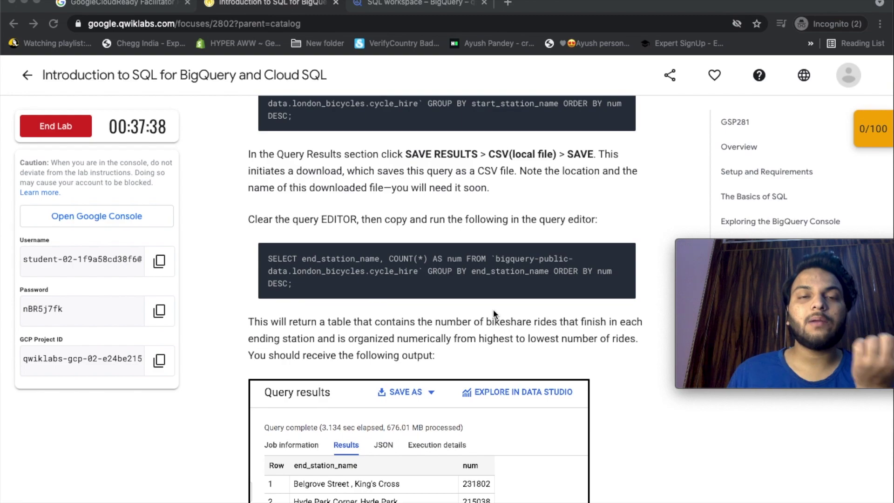
Find the end_station_name ride-count query in the lab instructions, then return to BigQuery.
scroll(493, 309, down, 1)
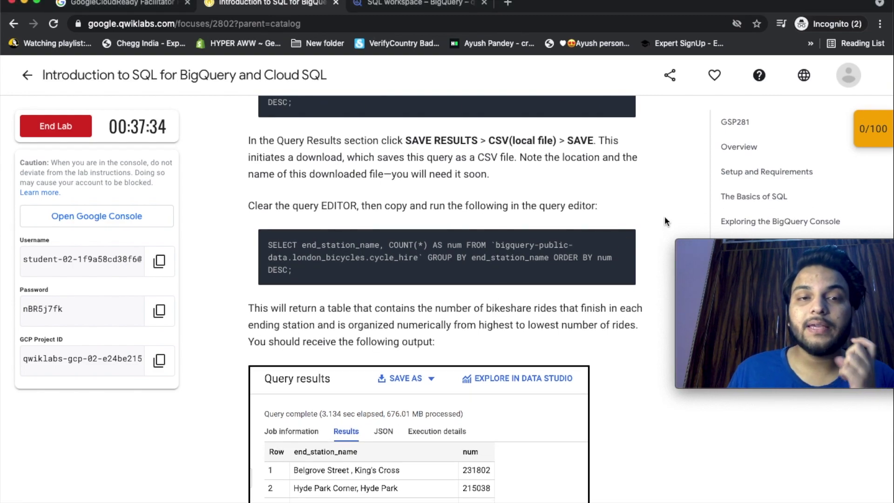
scroll(664, 216, up, 4)
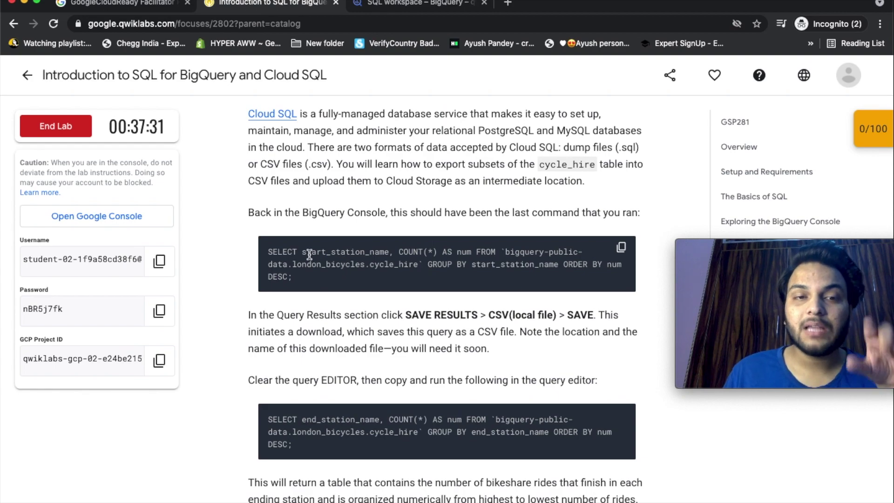
scroll(375, 261, down, 1)
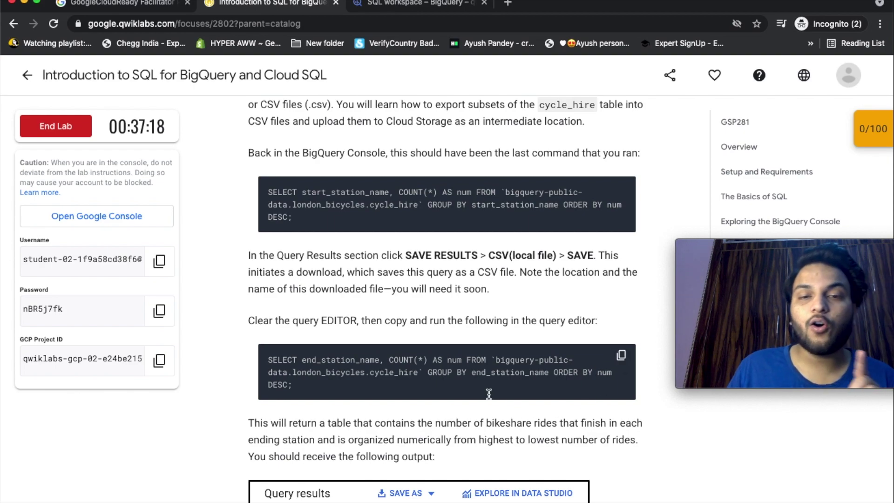
click(406, 6)
Run the pasted end_station_name query and download its 882 rows as a local CSV.
text(SELECT end_station_name, COUNT(*) AS num FROM `bigquery-public-data.london_bicycles.cycle_hire` GROUP BY end_station_name ORDER BY num DESC;)
click(278, 157)
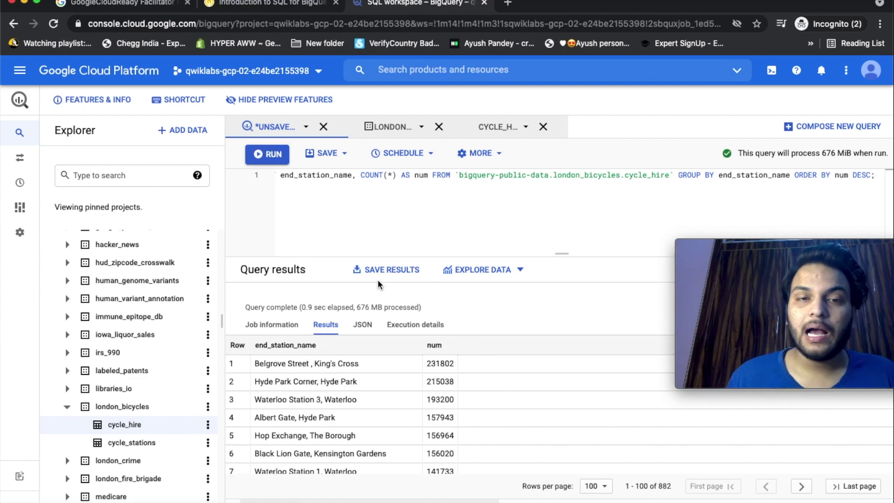
click(372, 270)
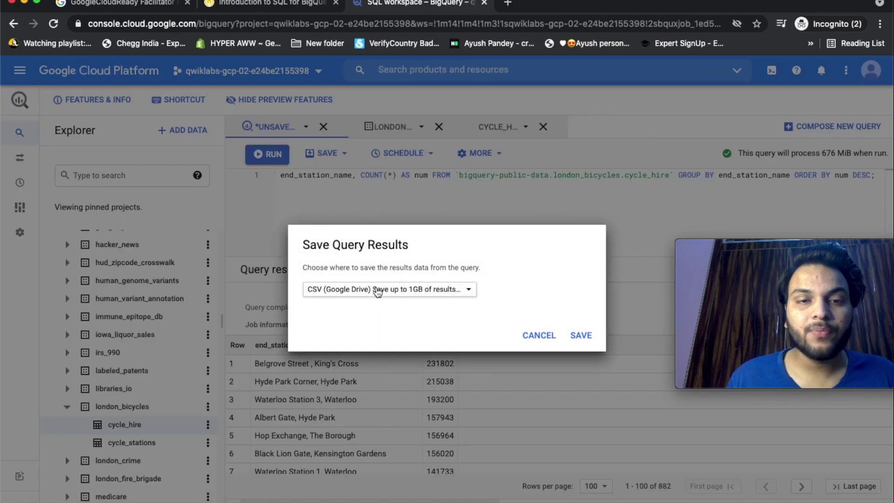
click(377, 290)
click(371, 344)
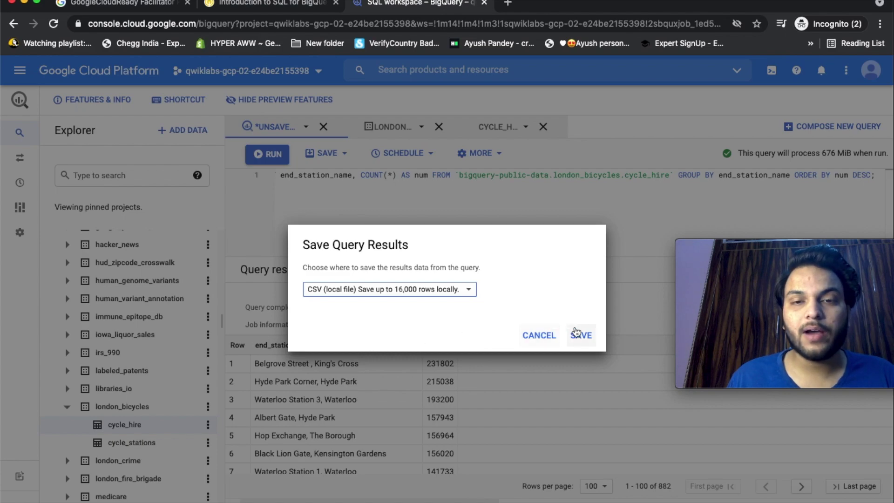
click(579, 335)
click(127, 499)
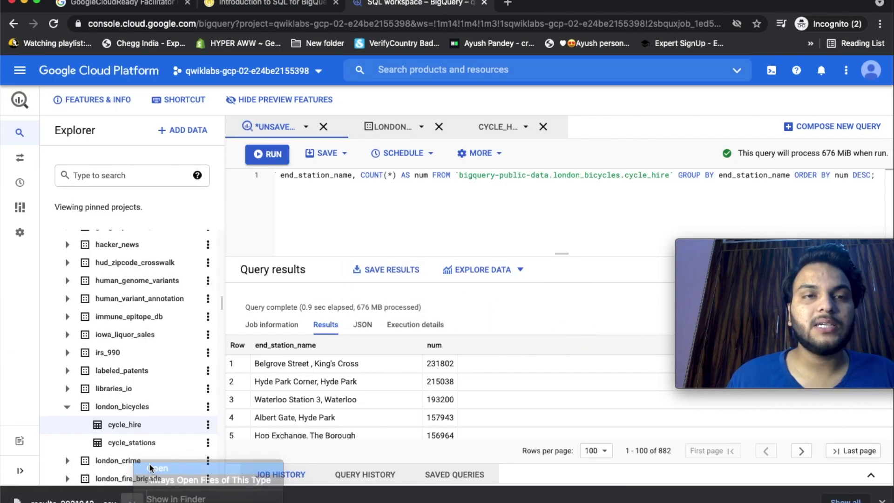
click(150, 468)
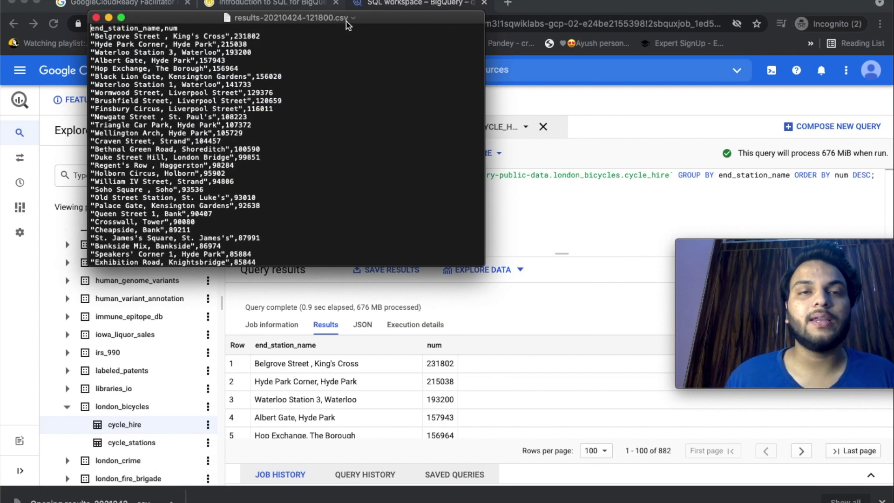
click(353, 17)
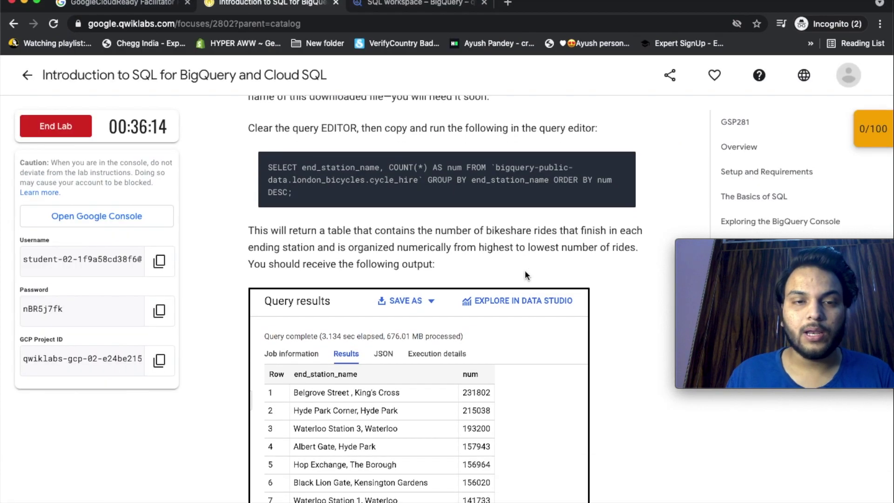
scroll(522, 272, down, 10)
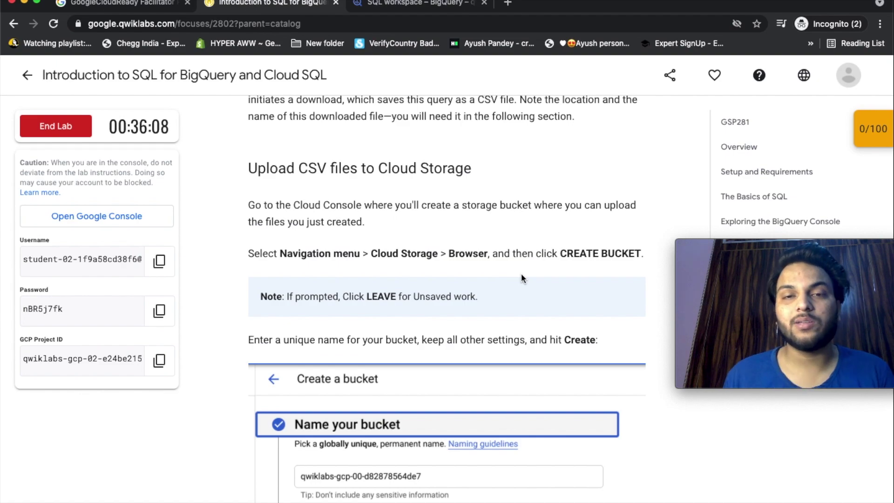
Open Cloud Storage's Create a bucket page and copy the lab's GCP project ID.
scroll(522, 275, down, 2)
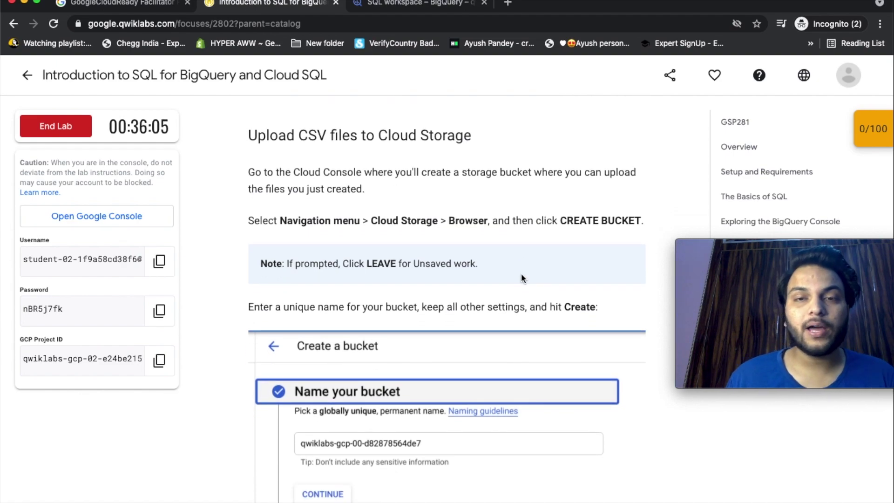
click(410, 4)
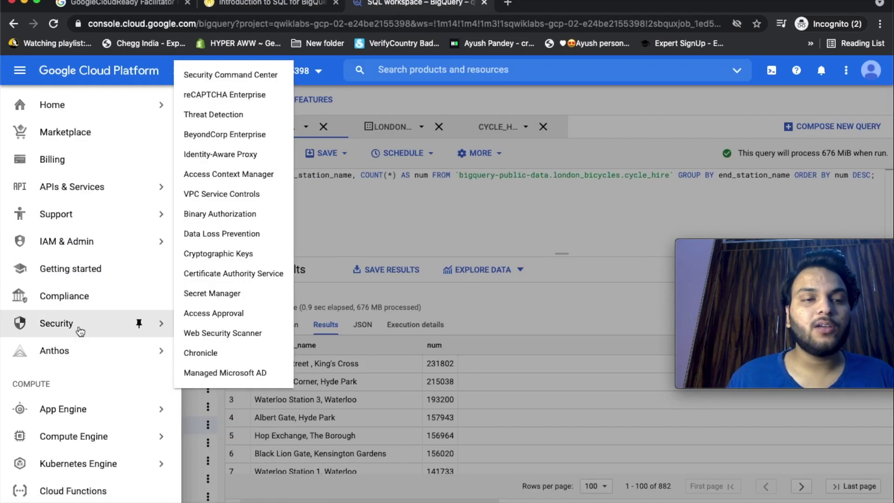
scroll(80, 331, down, 8)
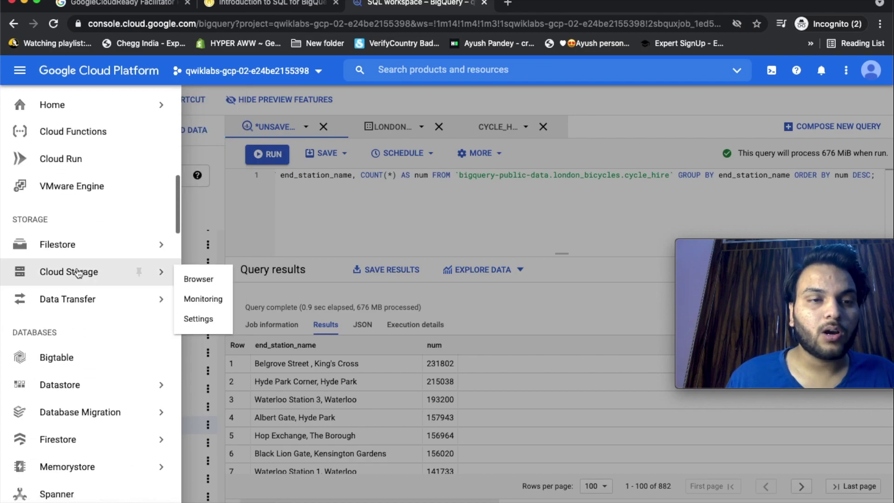
click(78, 273)
click(532, 326)
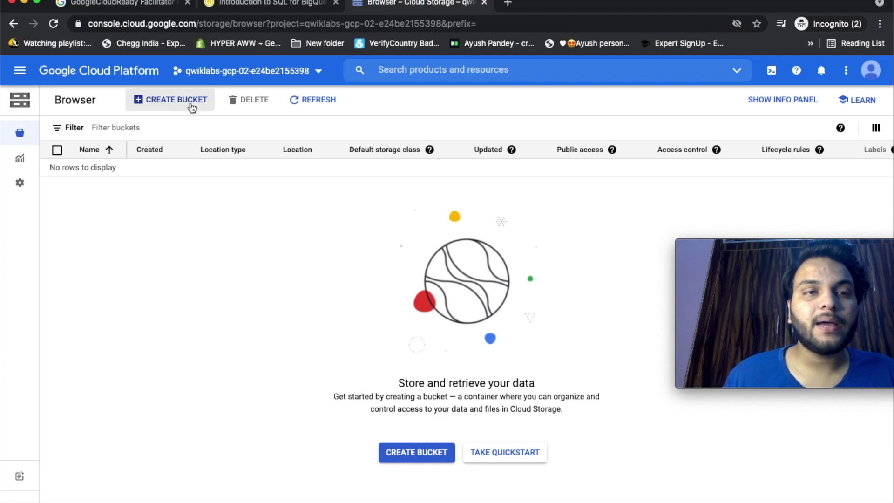
click(188, 100)
click(268, 4)
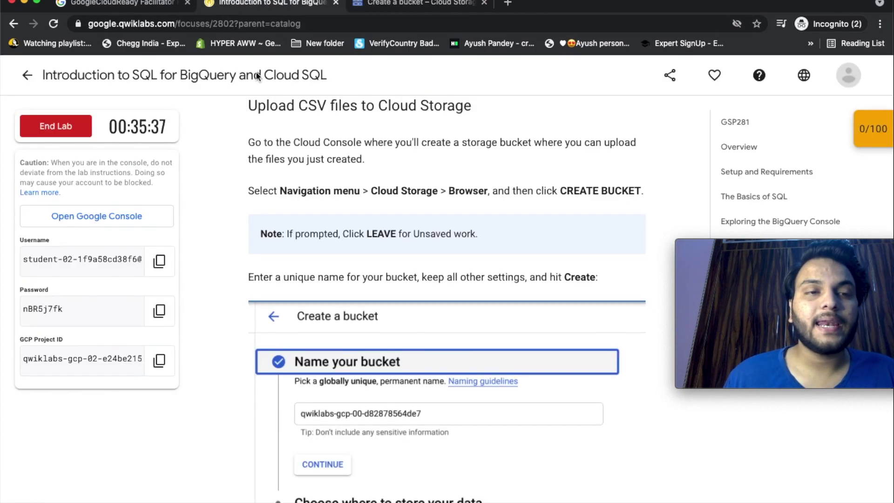
click(159, 360)
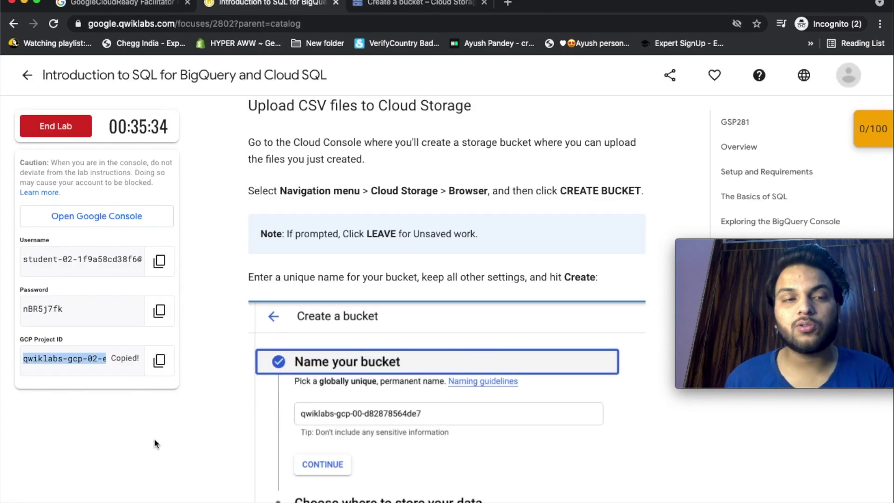
click(416, 4)
Create a bucket named with the pasted project ID, keeping all default settings.
click(244, 190)
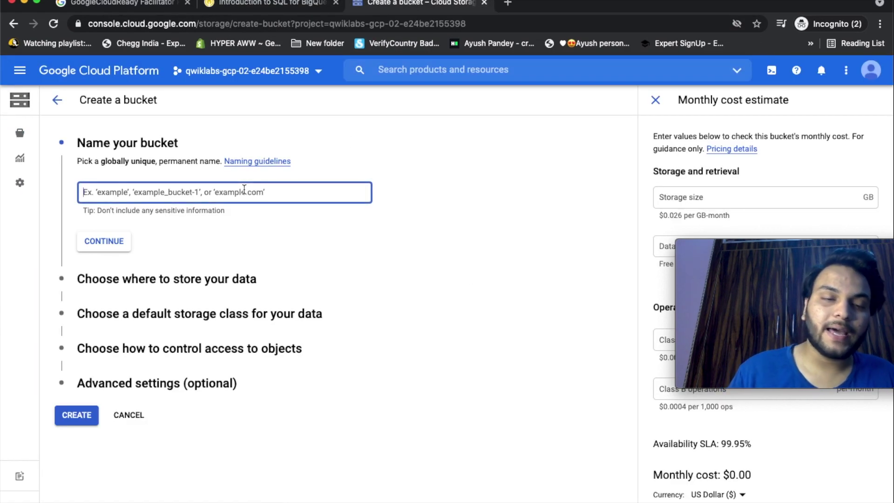
key(super+v)
click(120, 251)
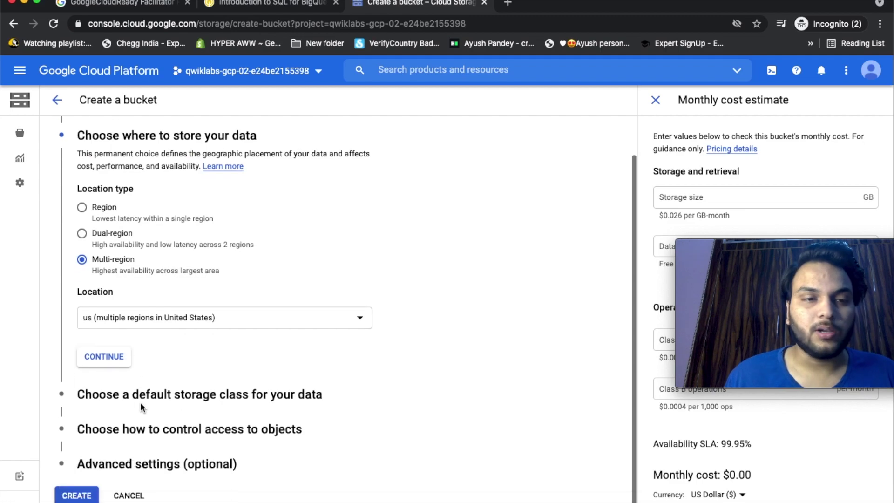
click(94, 493)
key(ctrl+shift+Tab)
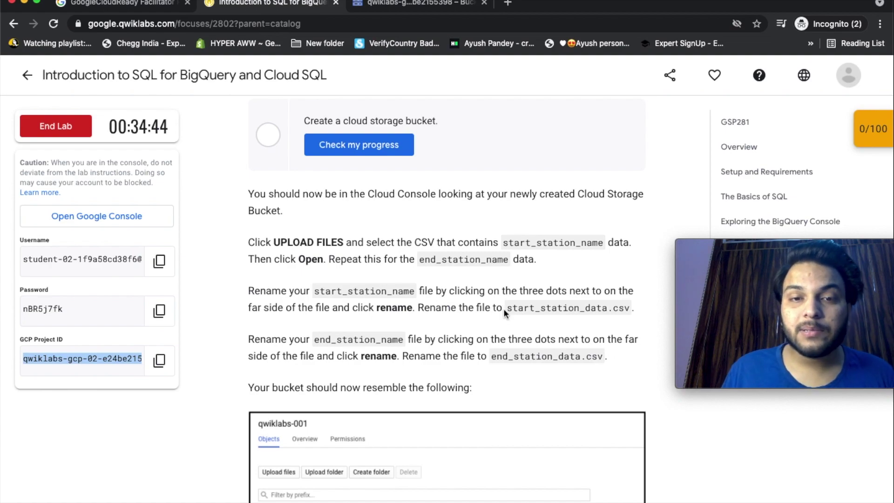
Upload csv1 and csv2 into the new bucket.
drag(506, 308, 629, 308)
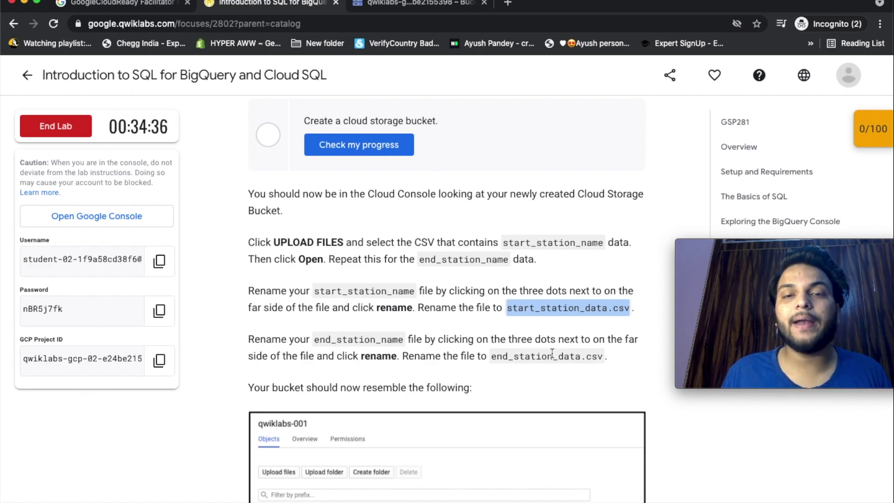
click(402, 4)
click(99, 221)
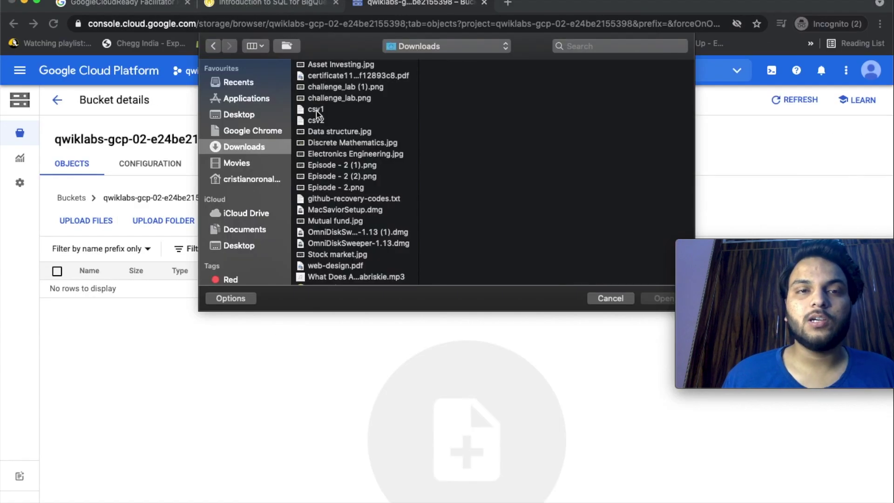
click(326, 109)
key(Return)
click(116, 220)
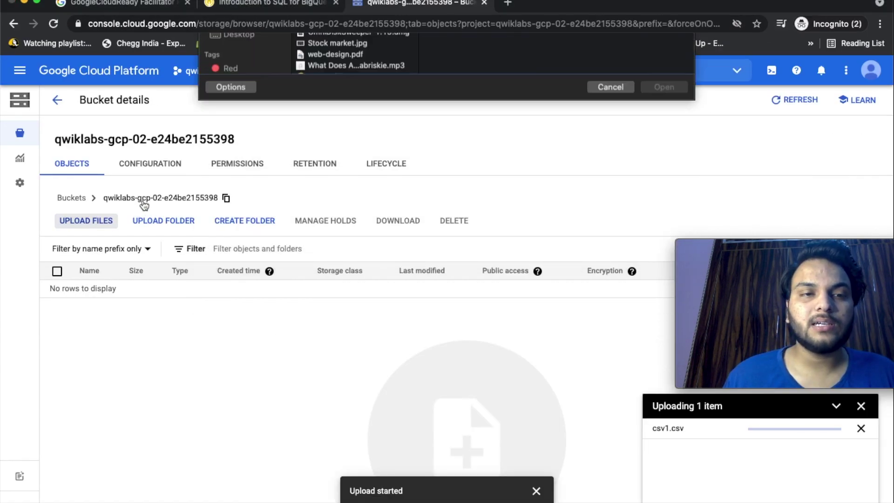
click(318, 120)
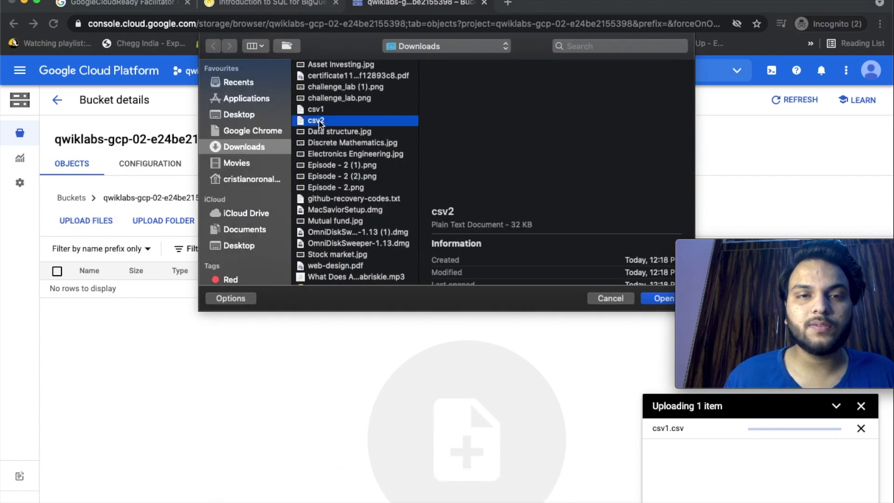
key(Return)
click(863, 408)
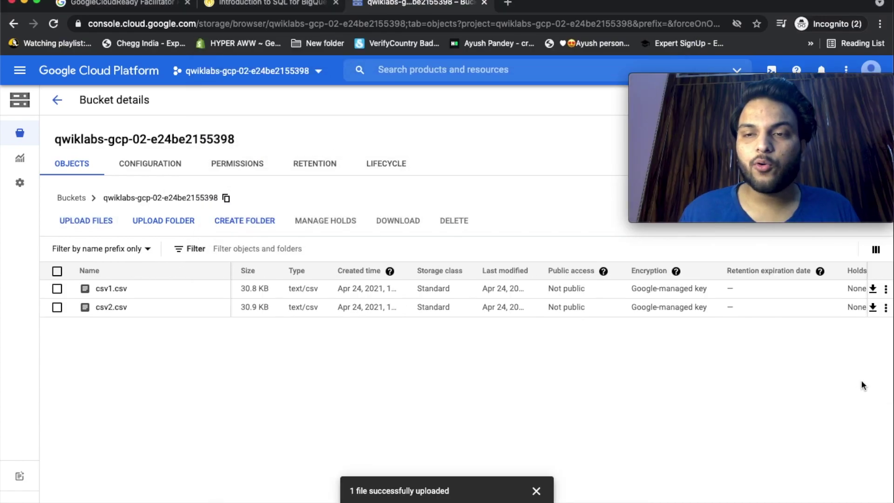
Rename csv1.csv in the bucket to start_station_data.csv.
click(886, 289)
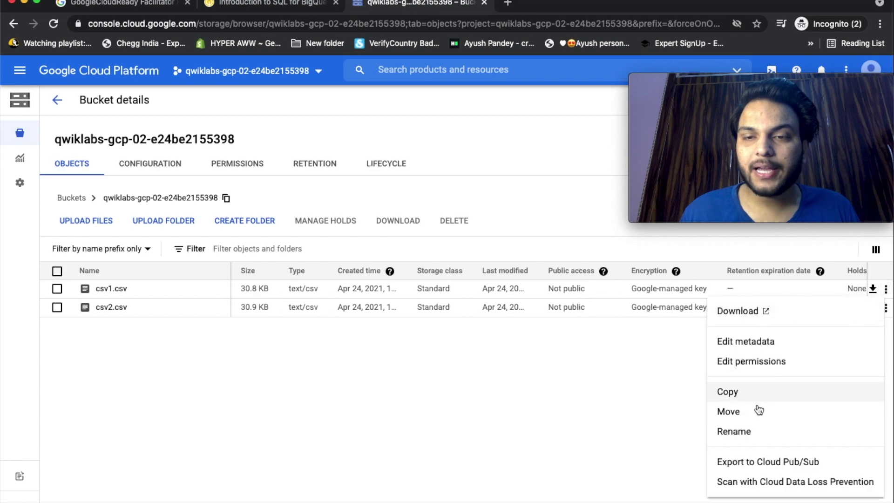
click(734, 432)
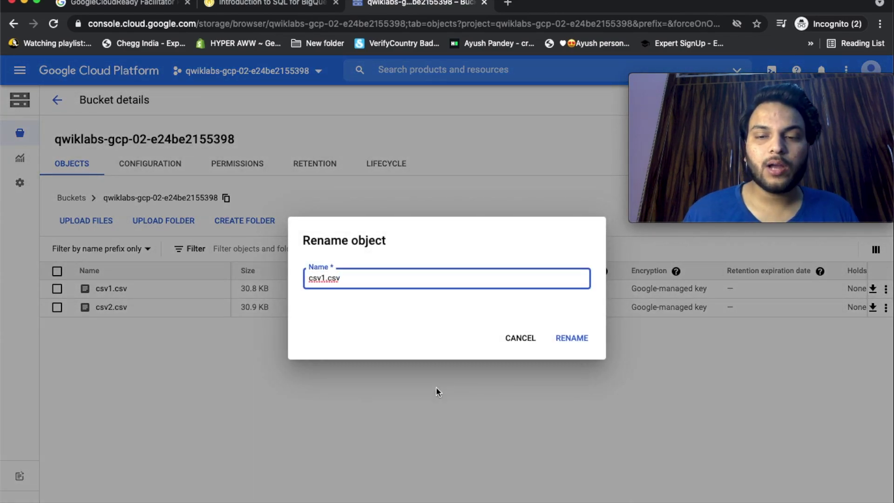
key(BackSpace)
key(BackSpace)
key(BackSpace)
key(BackSpace)
key(BackSpace)
key(BackSpace)
key(BackSpace)
key(BackSpace)
text(start_station_data.csv)
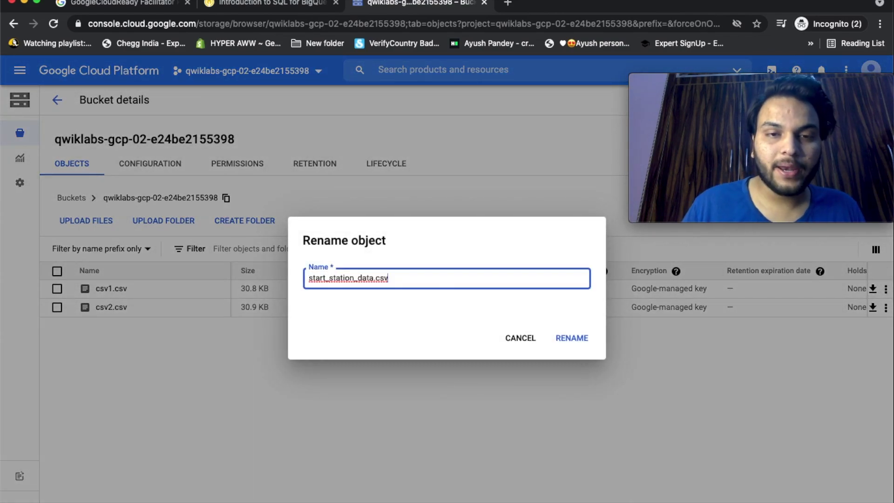
click(574, 338)
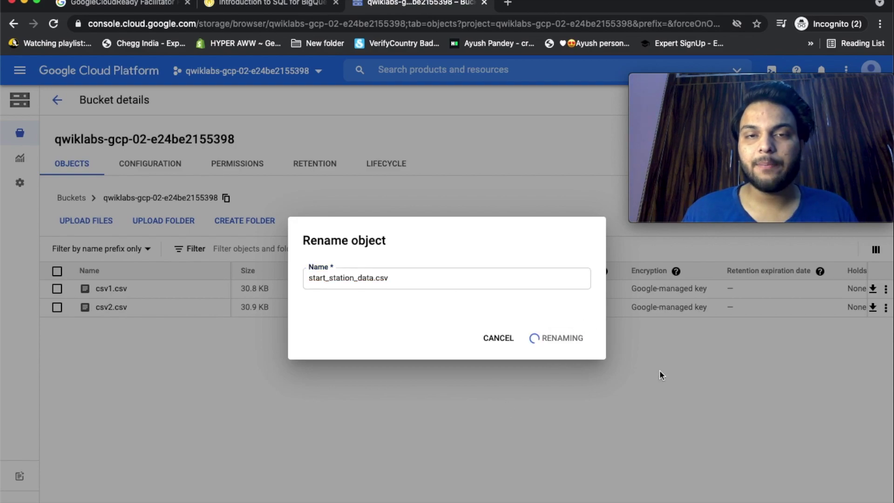
Rename csv2.csv to end_station_data.csv, using the name copied from the lab.
click(265, 3)
drag(492, 302, 603, 304)
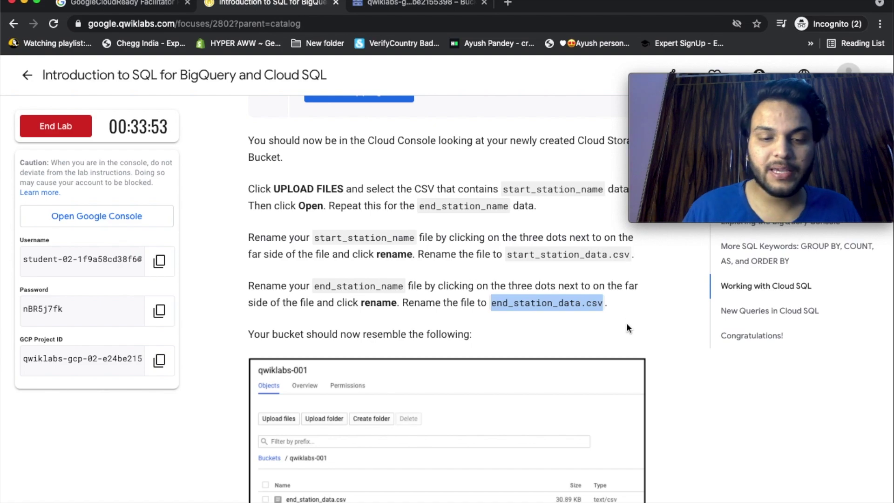
key(ctrl+Tab)
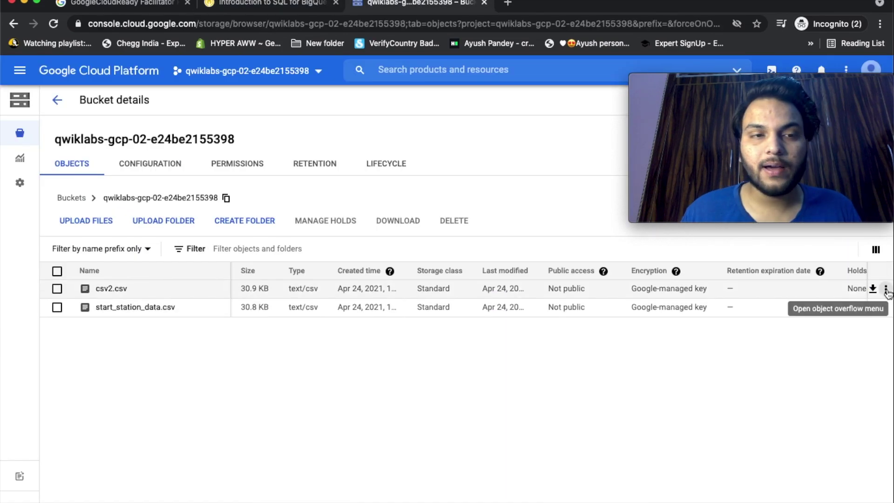
click(886, 289)
click(744, 438)
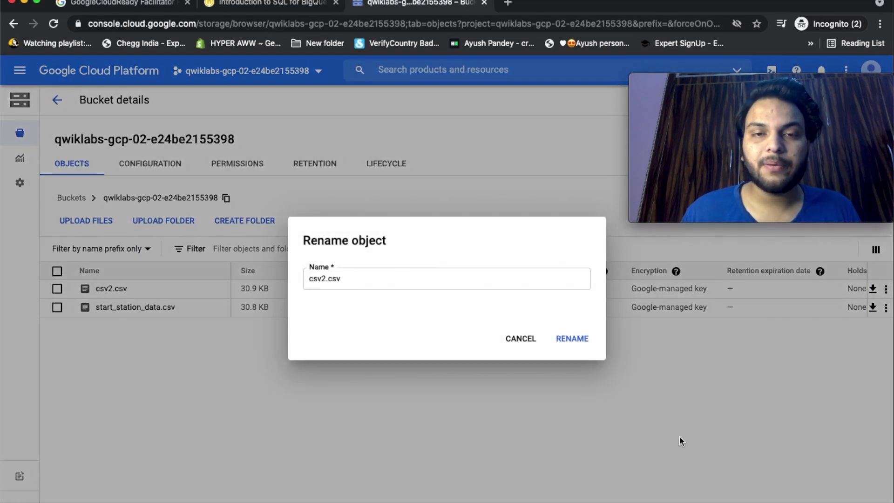
key(super+v)
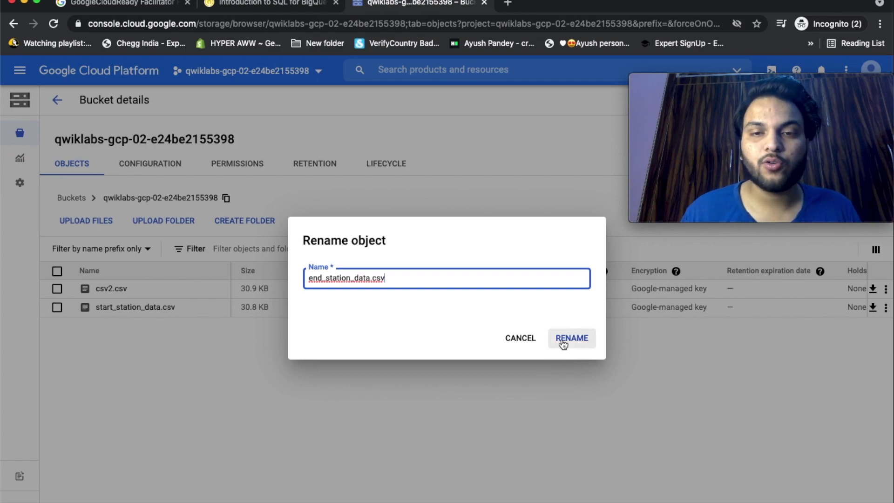
click(572, 338)
Run Check my progress in Qwiklabs for the CSV upload task.
click(289, 4)
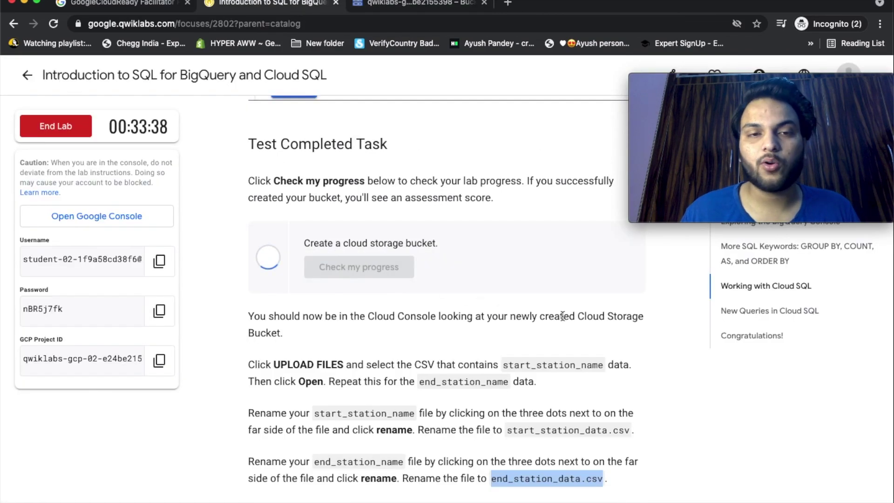
scroll(649, 427, down, 5)
scroll(650, 428, down, 8)
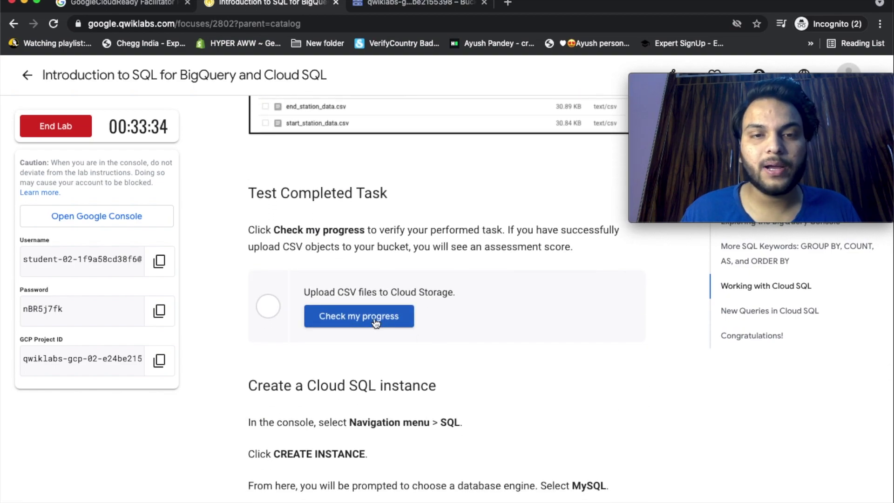
click(383, 321)
scroll(647, 438, down, 2)
scroll(647, 437, down, 1)
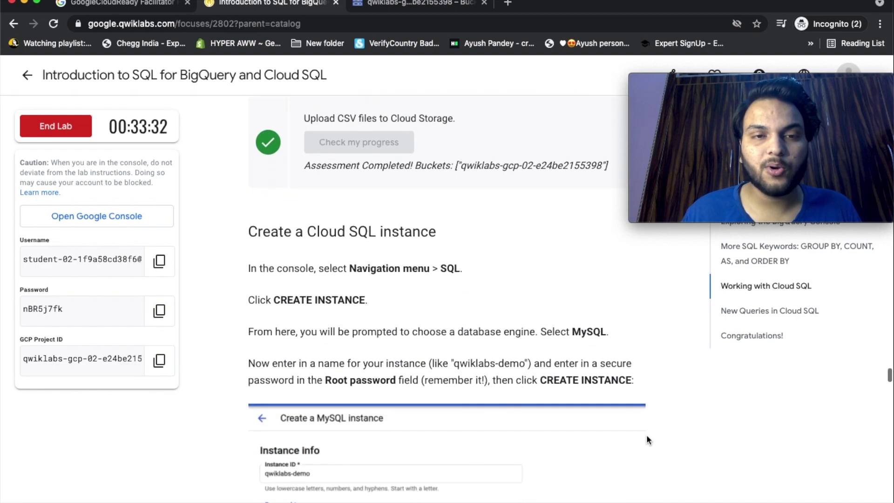
scroll(709, 468, down, 2)
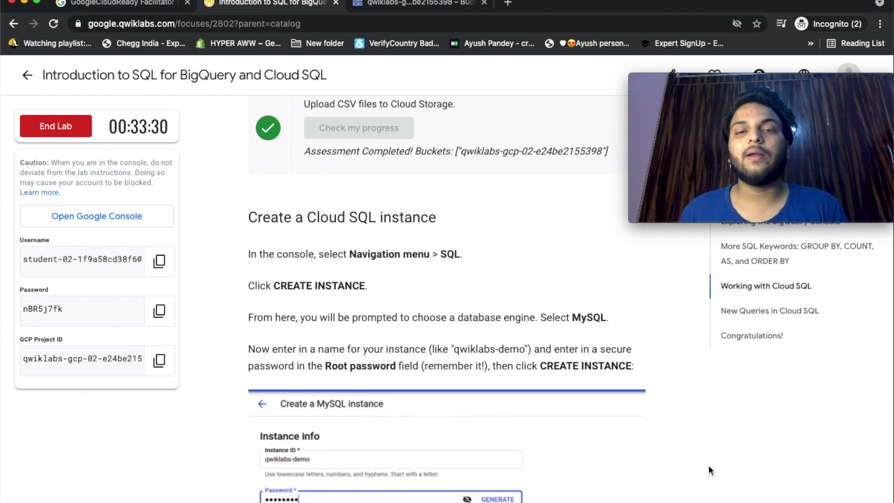
key(ctrl+Tab)
Start a new Cloud SQL instance with MySQL as the database engine.
click(28, 78)
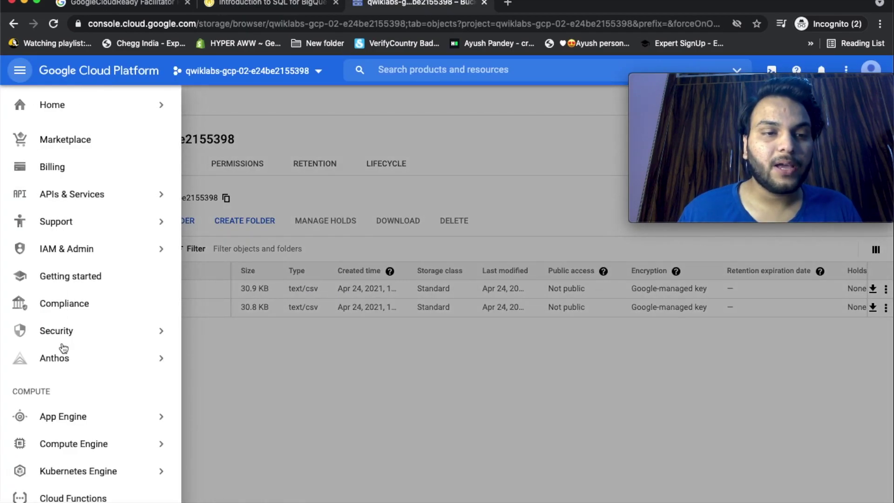
scroll(63, 347, down, 4)
scroll(63, 347, down, 5)
click(70, 406)
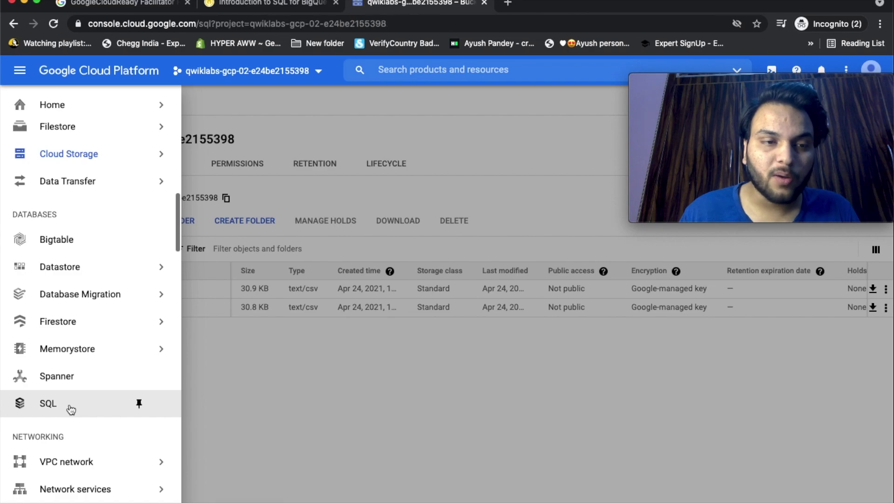
click(336, 289)
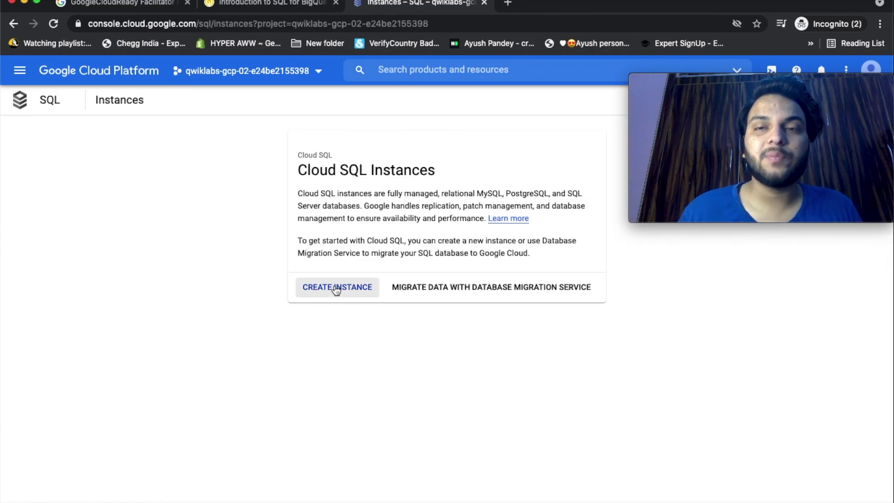
click(144, 223)
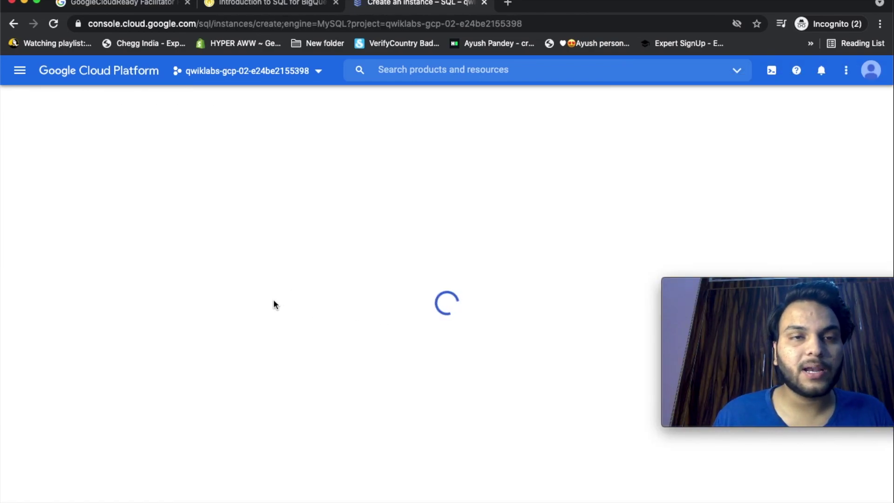
Create the instance with ID qwiklabs-demo and a root password.
click(273, 3)
drag(454, 207, 523, 208)
key(super+c)
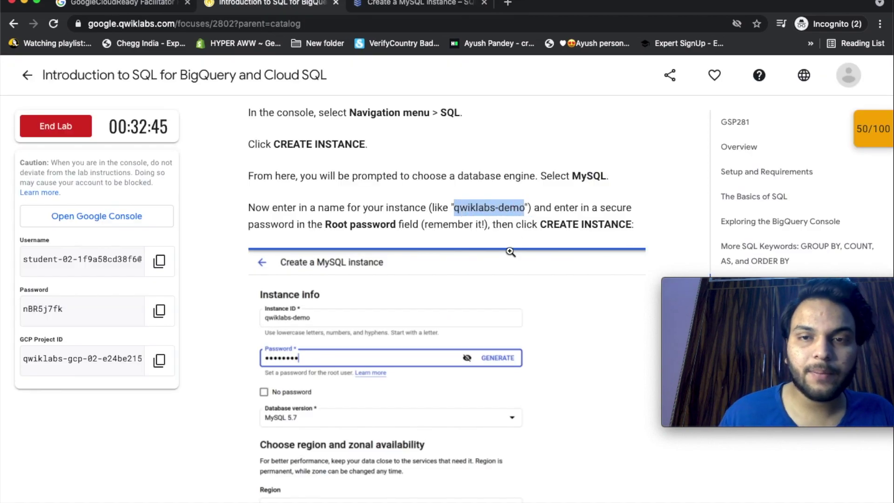
key(ctrl+Tab)
click(144, 167)
key(super+v)
click(265, 216)
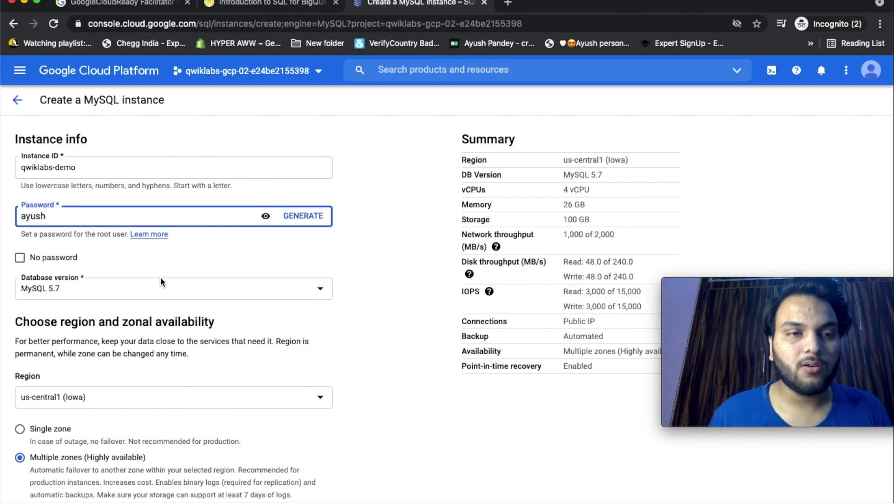
scroll(161, 279, down, 3)
key(ctrl+shift+Tab)
scroll(328, 281, down, 1)
scroll(327, 282, down, 6)
key(ctrl+Tab)
key(Return)
Open the qwiklabs-demo overview and verify the Create a CloudSQL Instance task.
key(ctrl+shift+Tab)
scroll(383, 169, down, 5)
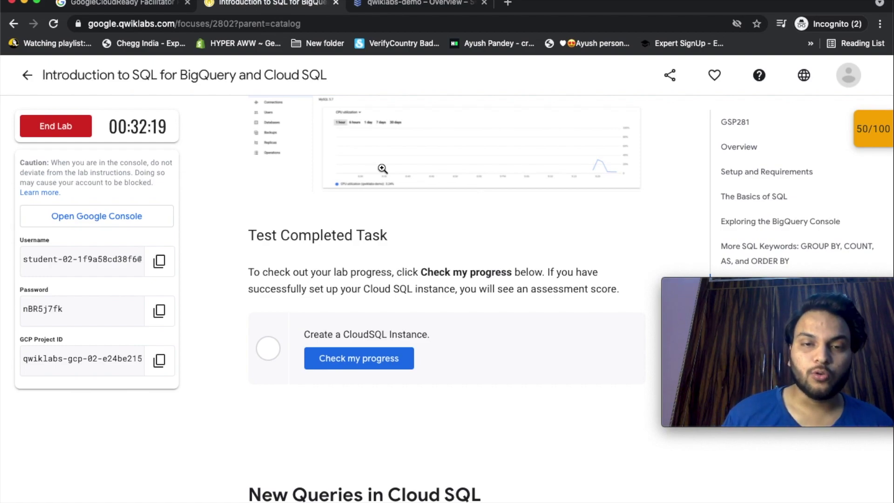
scroll(451, 375, down, 3)
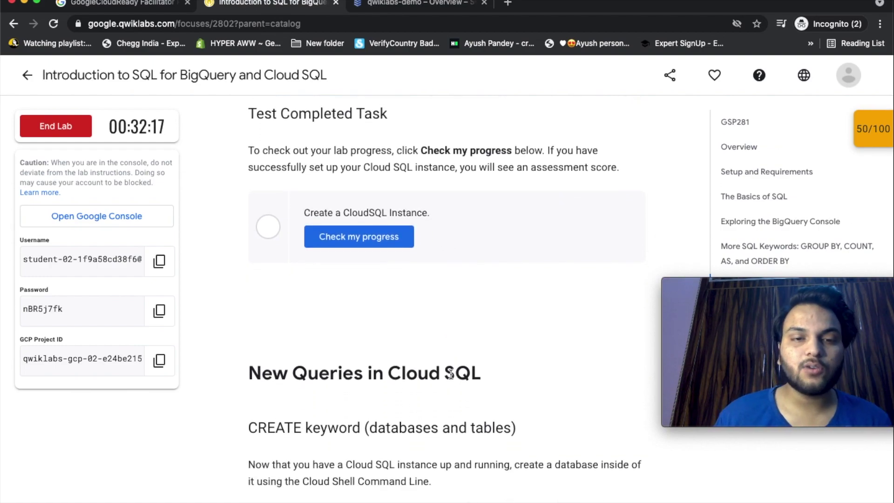
scroll(451, 374, down, 2)
key(ctrl+Tab)
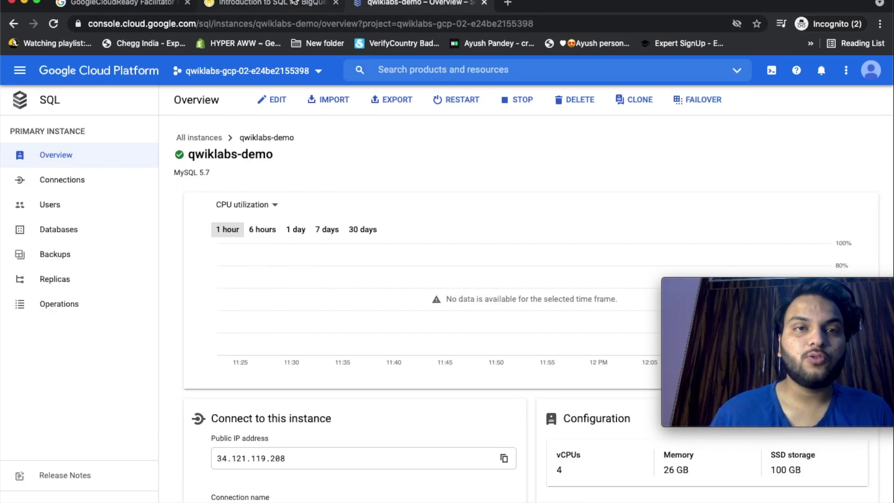
click(271, 4)
click(391, 399)
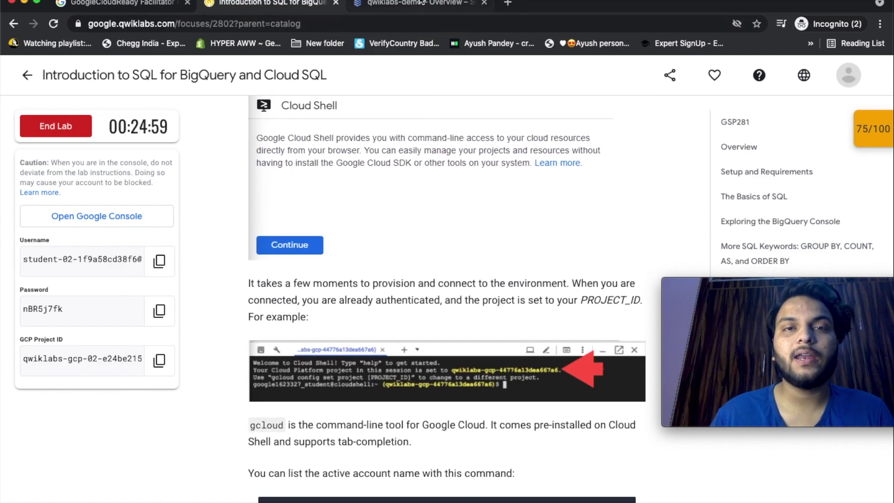
Run gcloud auth list and gcloud config list project in Cloud Shell.
click(421, 2)
text(gcloud auth list)
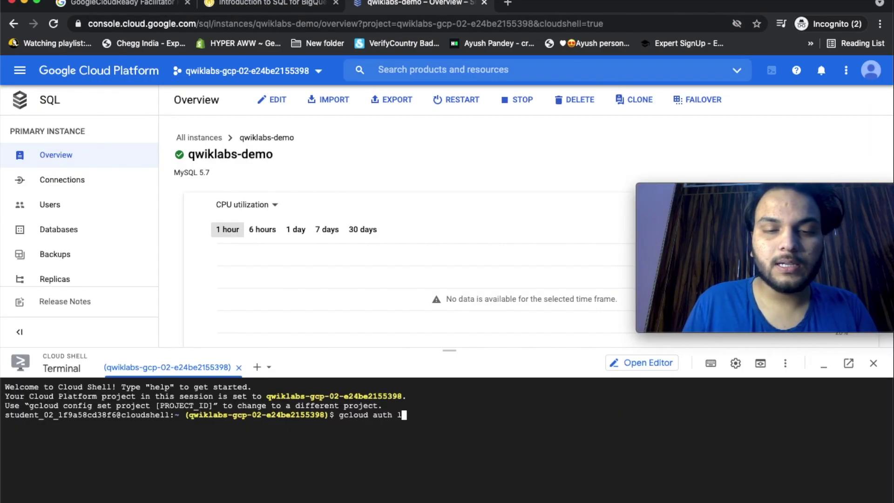
key(Return)
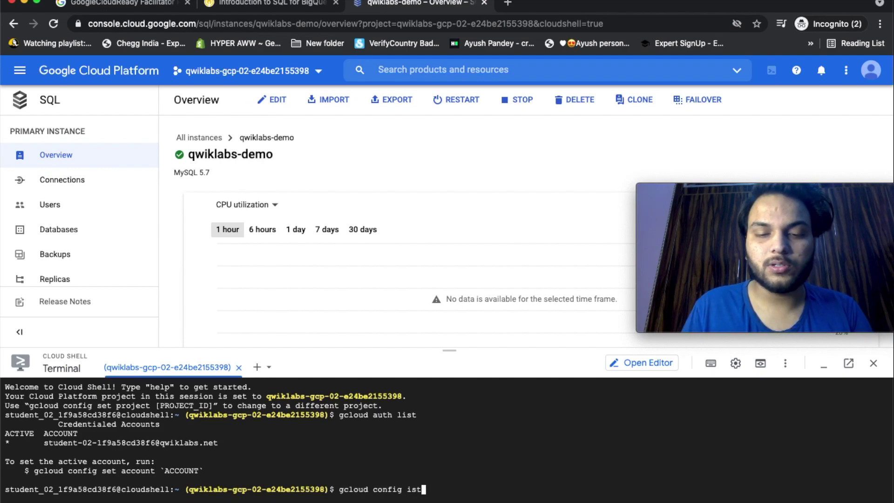
text(gcloud config ist porject)
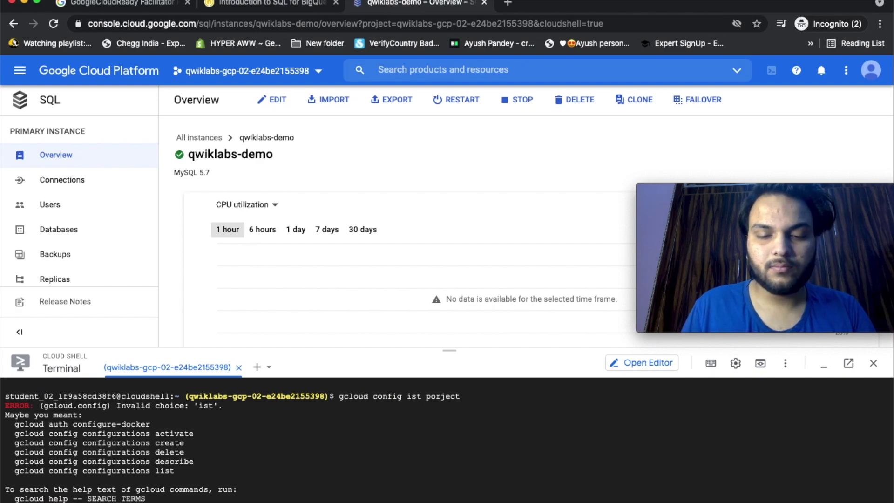
key(Return)
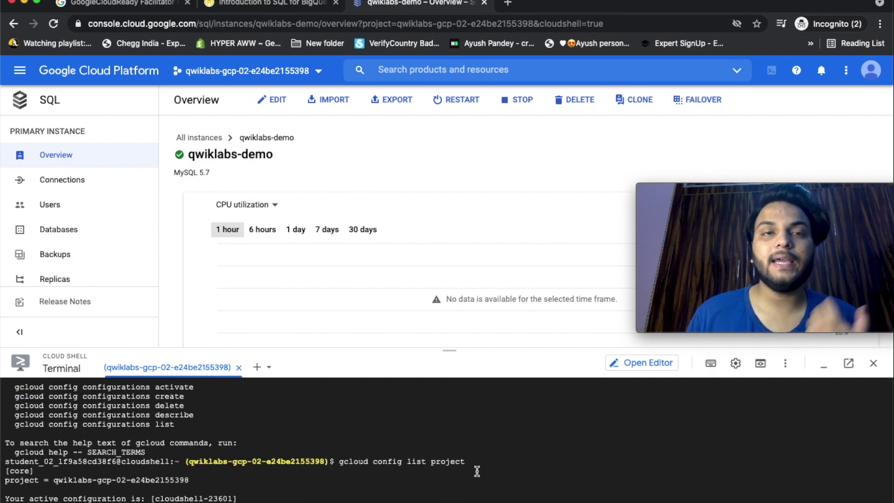
Copy the gcloud sql connect qwiklabs-demo --user=root command from the lab page.
key(ctrl+shift+Tab)
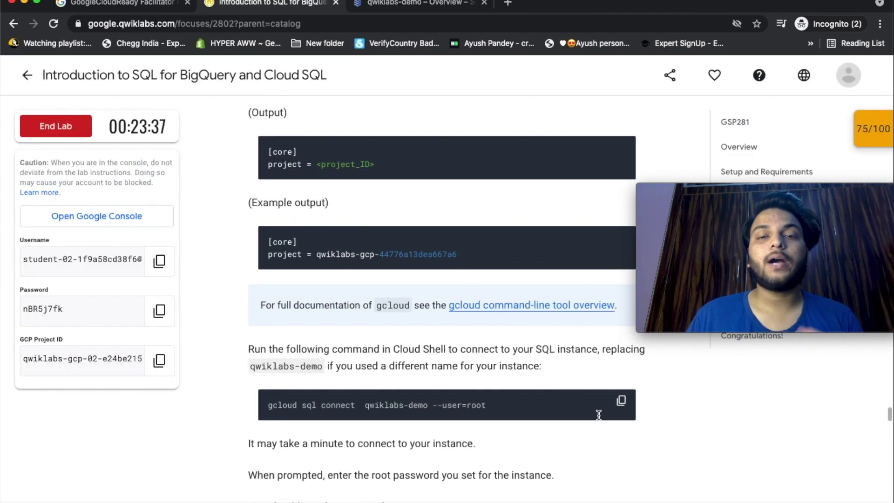
click(621, 401)
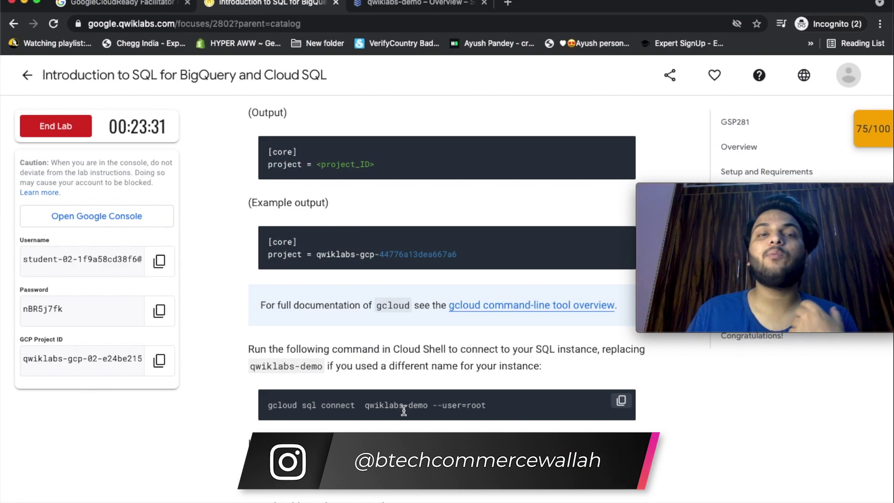
click(390, 7)
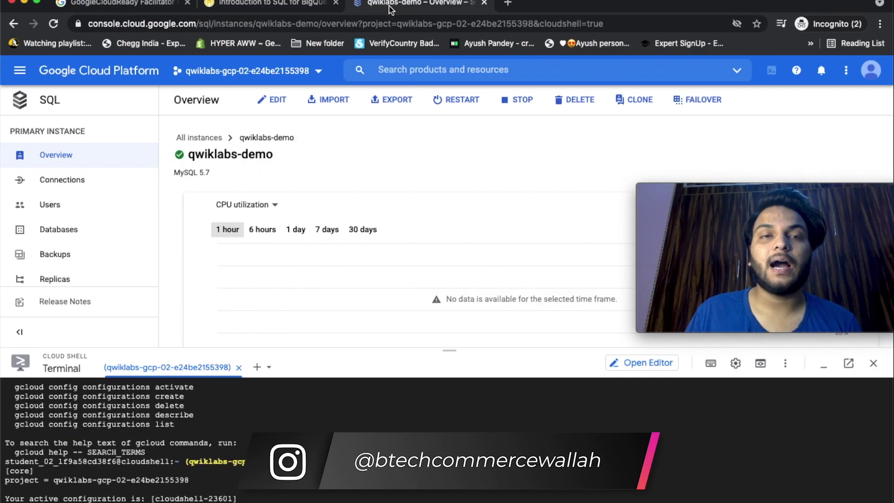
click(271, 9)
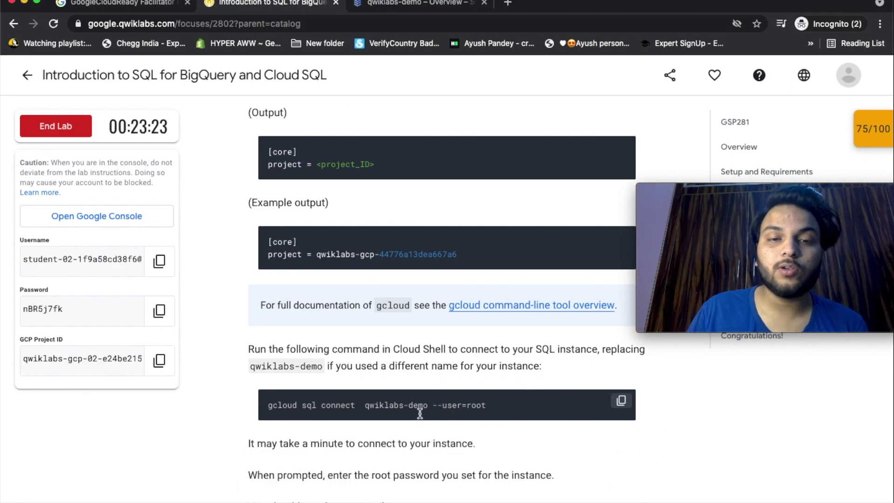
Connect to the qwiklabs-demo instance as root from Cloud Shell and enter the password.
key(ctrl+Tab)
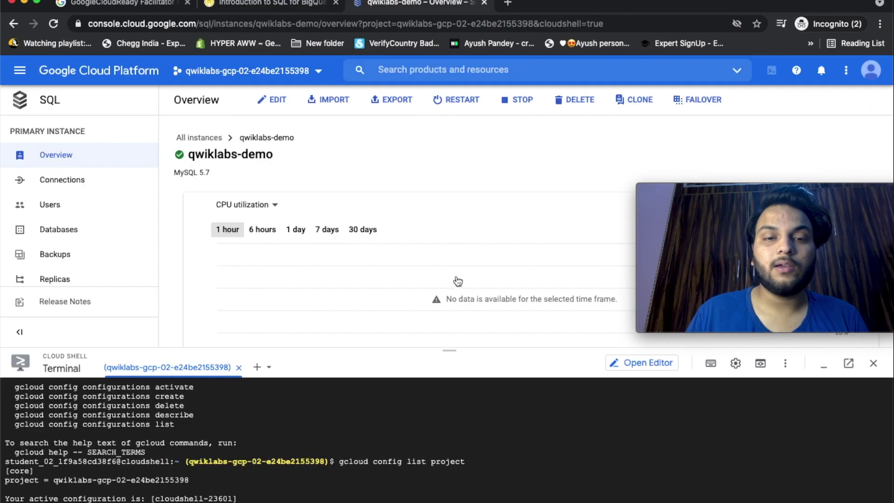
key(super+v)
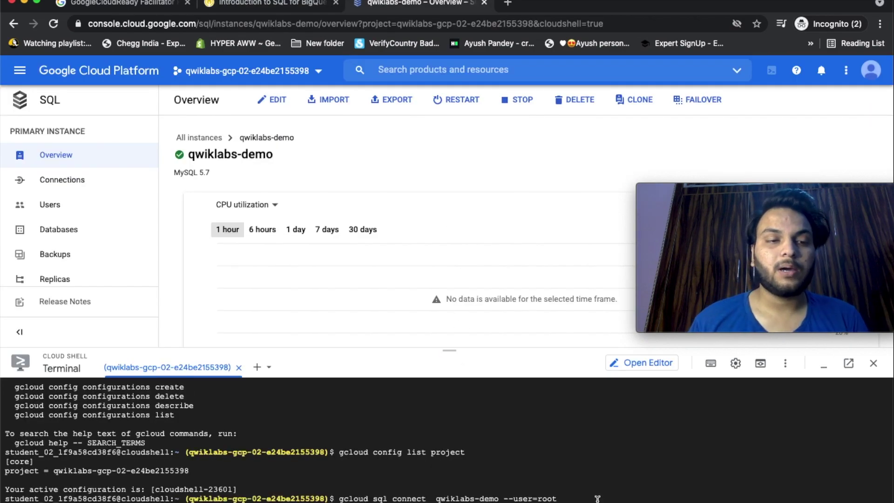
key(Return)
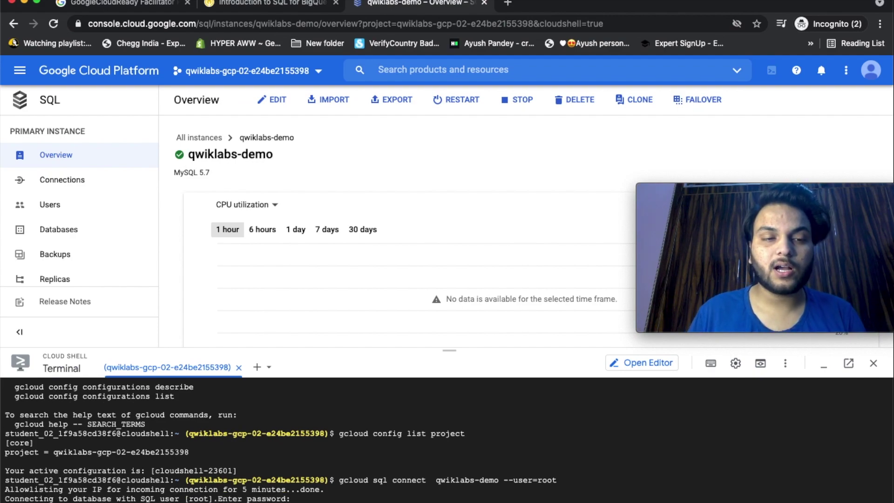
key(Return)
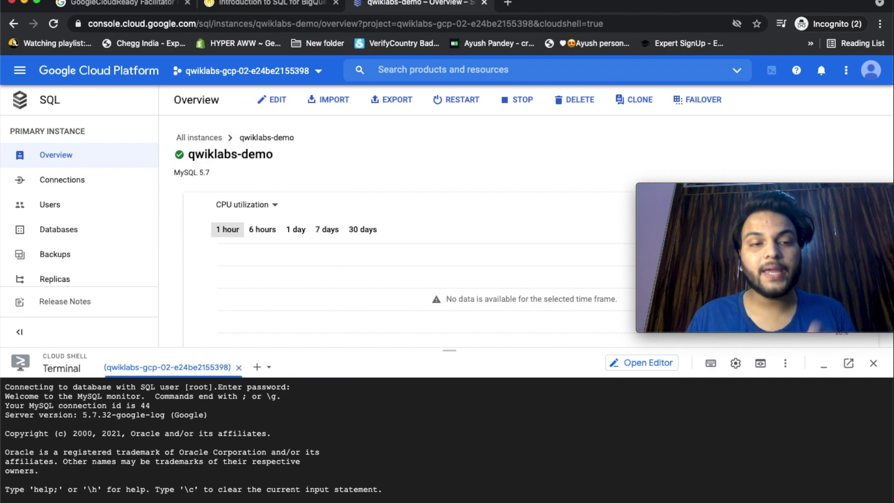
Copy CREATE DATABASE bike; from the lab and run it at the mysql prompt.
key(ctrl+shift+Tab)
click(621, 351)
click(401, 7)
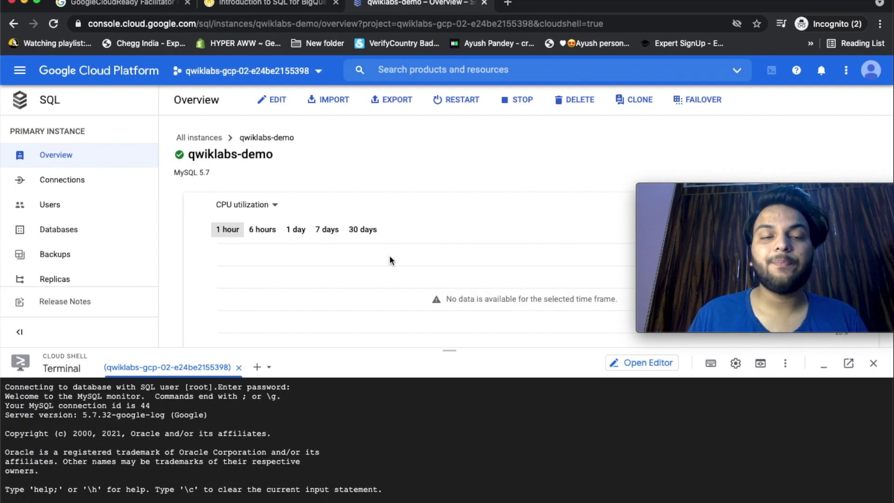
click(415, 481)
key(super+v)
key(Return)
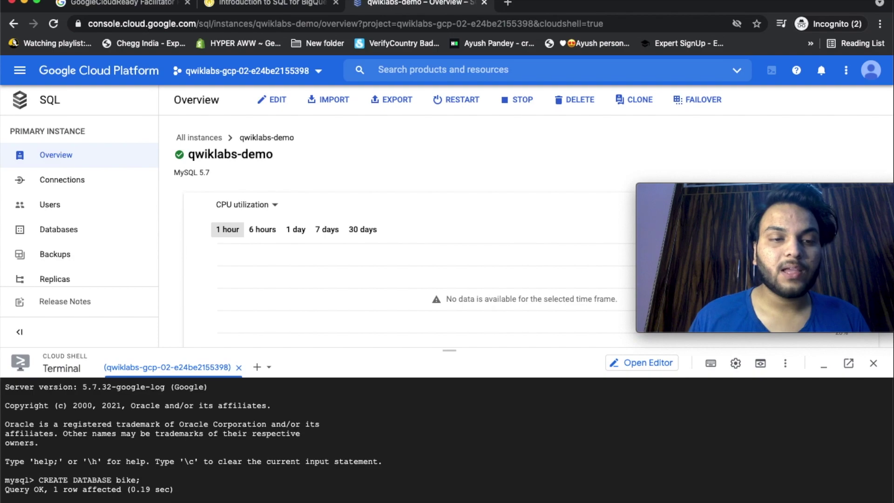
Scroll the lab instructions to the Create a database progress check.
click(278, 14)
scroll(457, 319, down, 5)
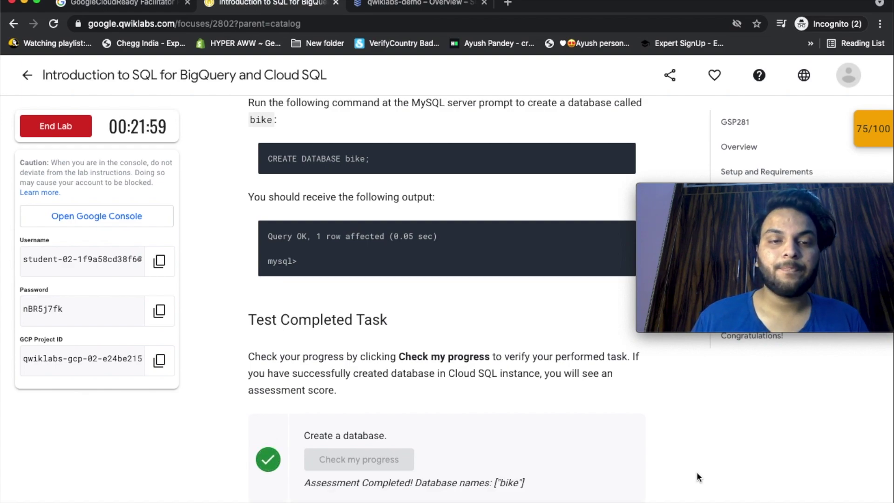
scroll(697, 471, down, 1)
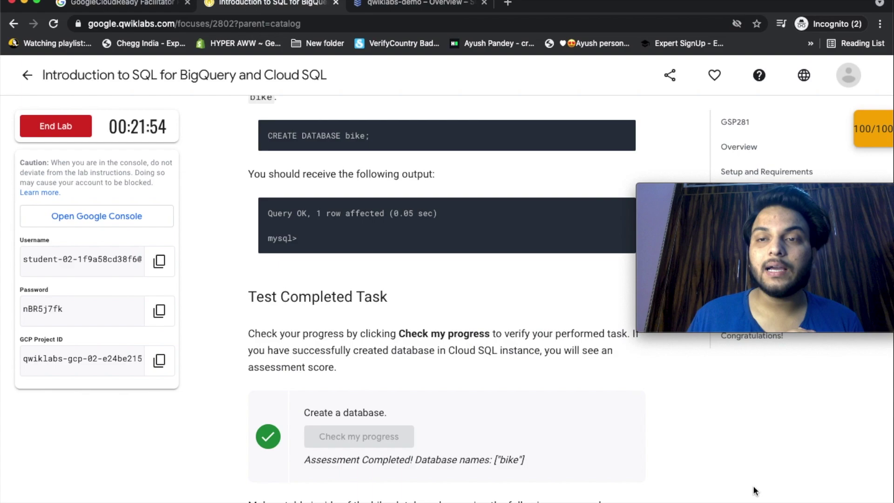
Scroll past the london1/london2 CREATE TABLE commands to the Upload CSV files to tables section.
scroll(756, 490, down, 3)
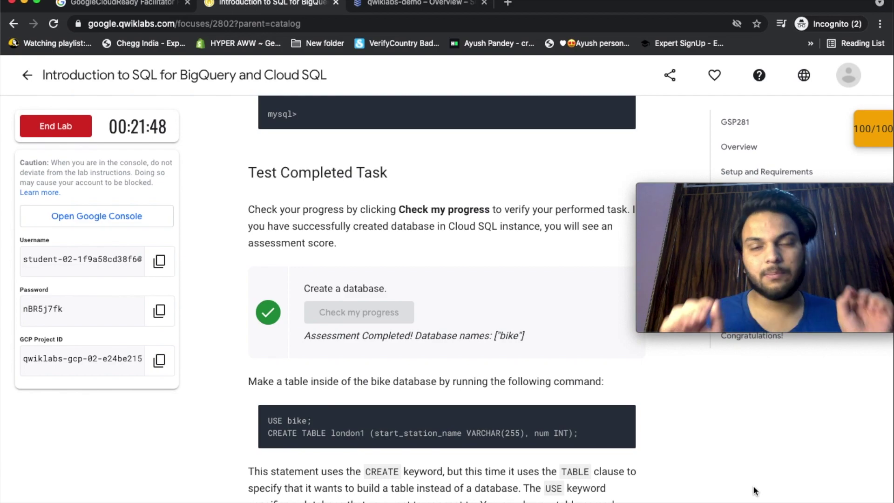
scroll(756, 490, down, 1)
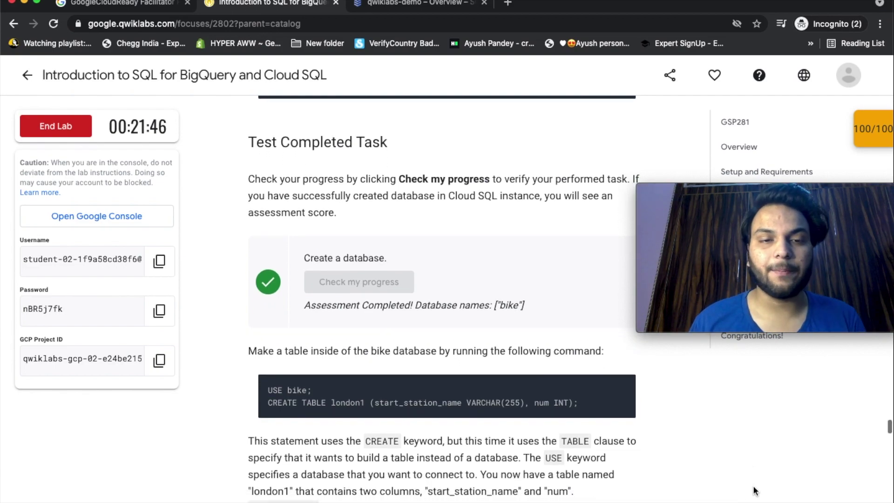
scroll(756, 491, down, 1)
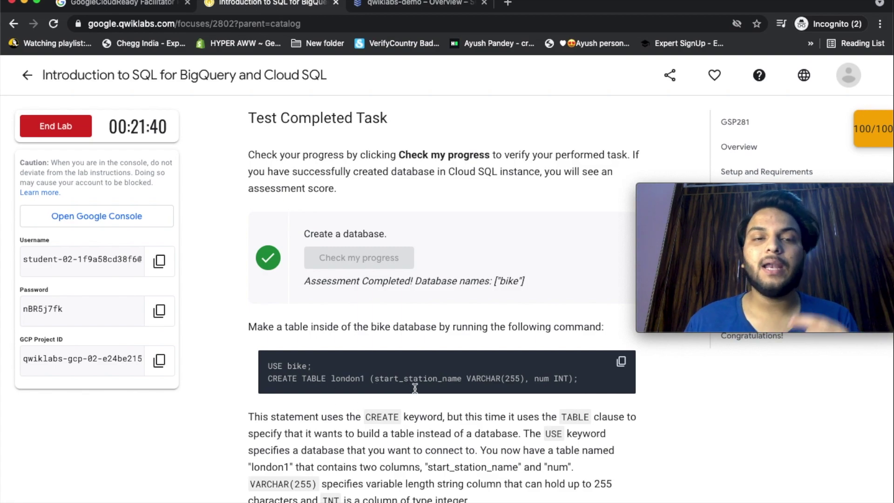
scroll(518, 422, down, 6)
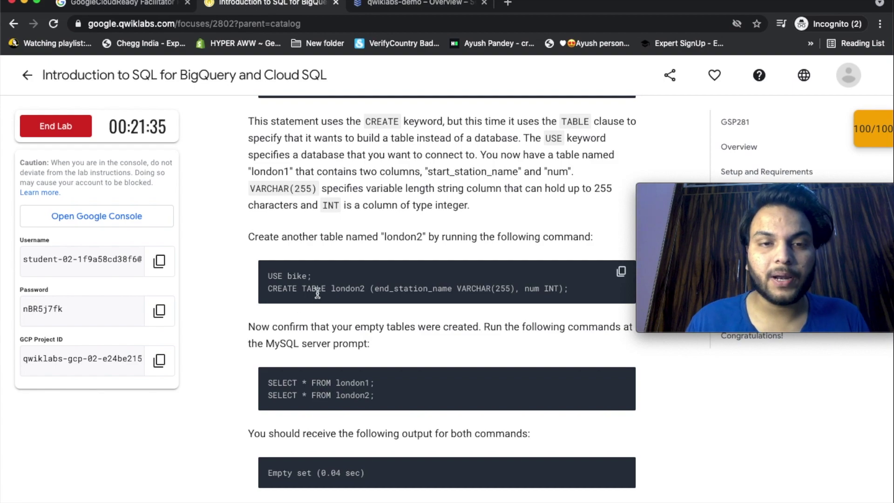
scroll(303, 343, down, 1)
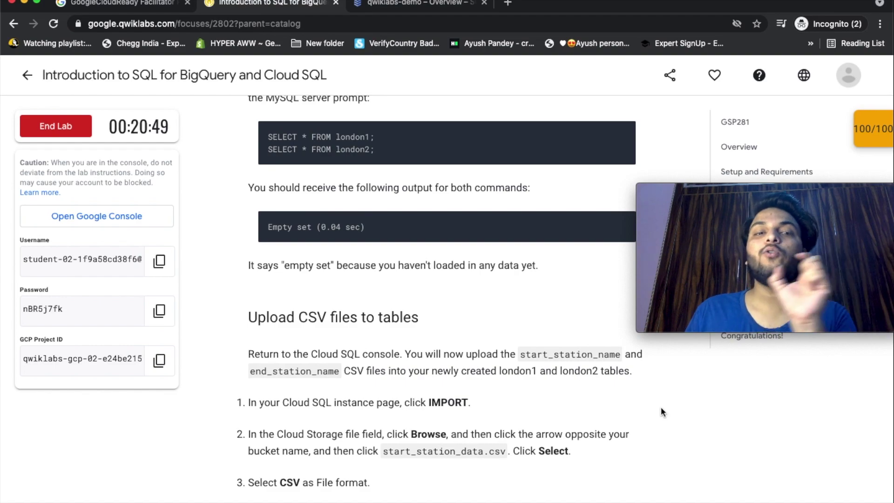
Scroll through the import and DELETE sections to the INSERT INTO 'test destination' command for london1.
scroll(661, 406, down, 1)
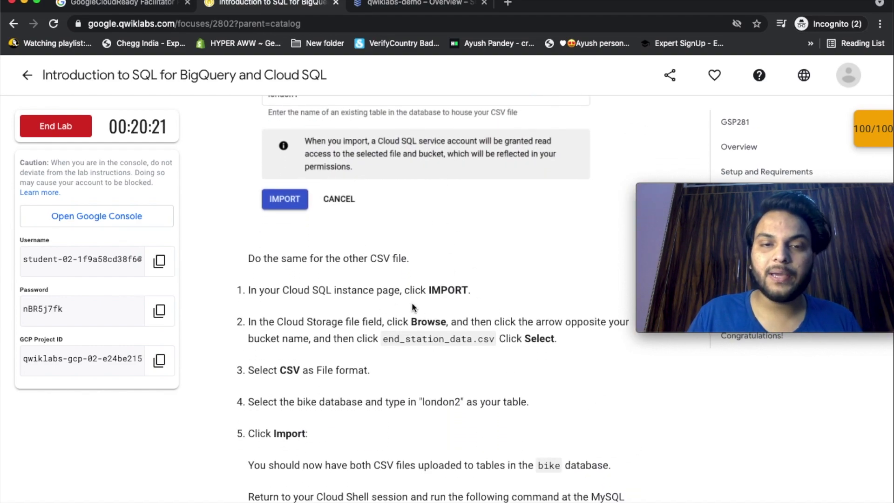
scroll(650, 430, down, 8)
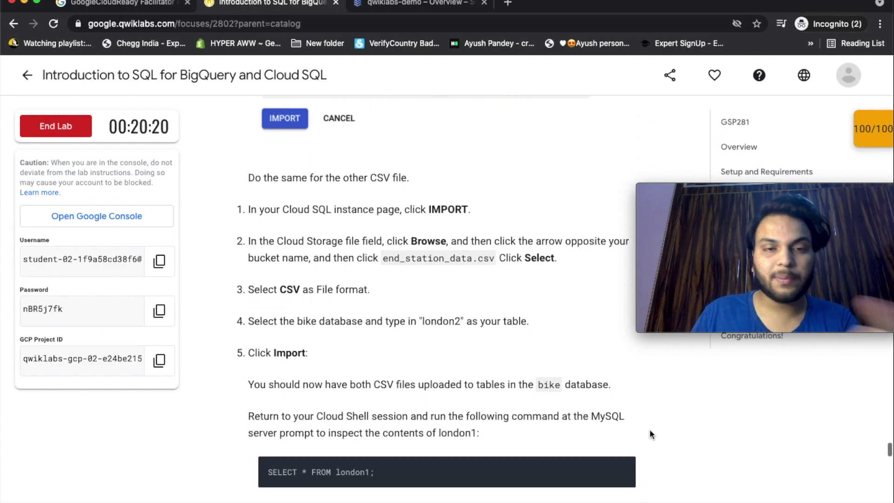
scroll(650, 434, down, 3)
scroll(650, 434, up, 3)
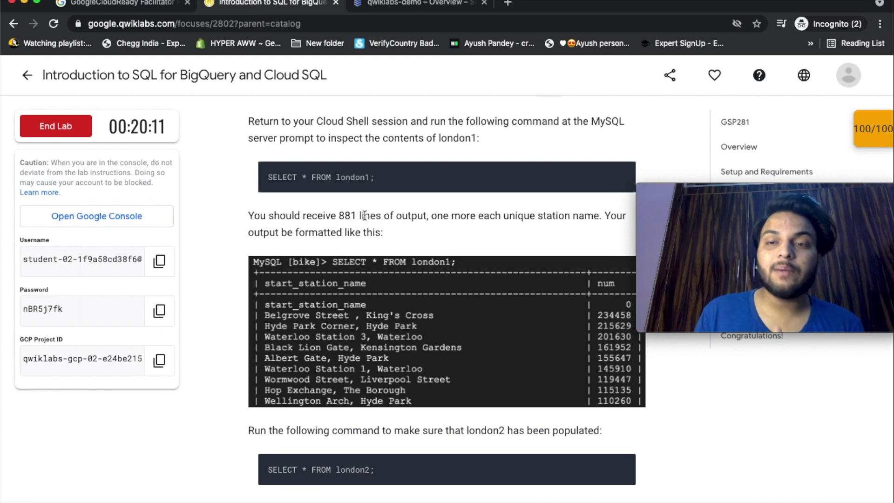
scroll(365, 215, down, 7)
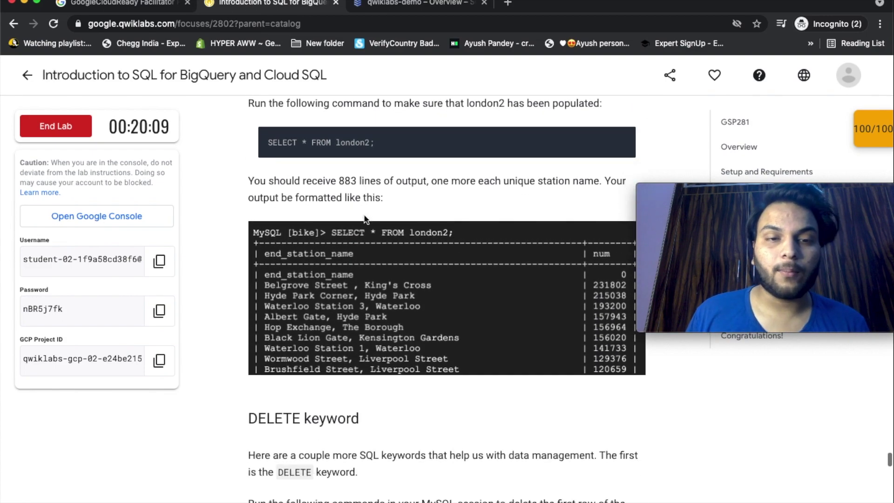
scroll(365, 217, down, 6)
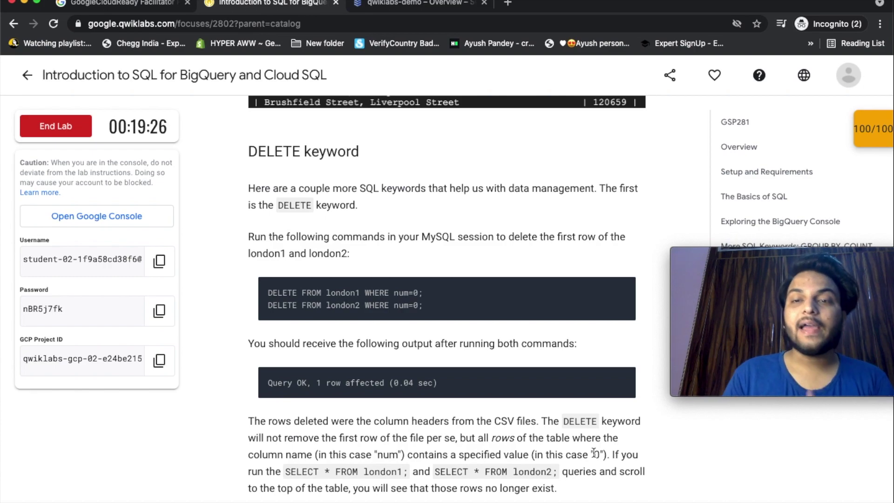
scroll(645, 421, down, 7)
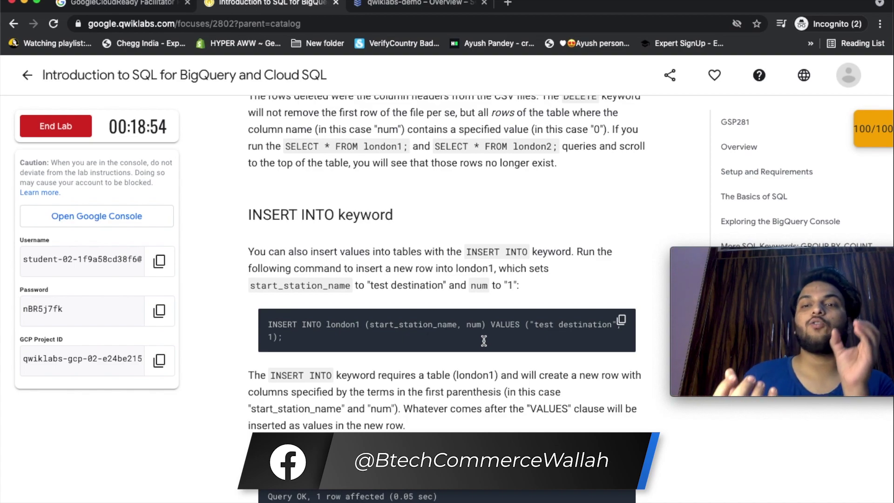
scroll(481, 407, down, 2)
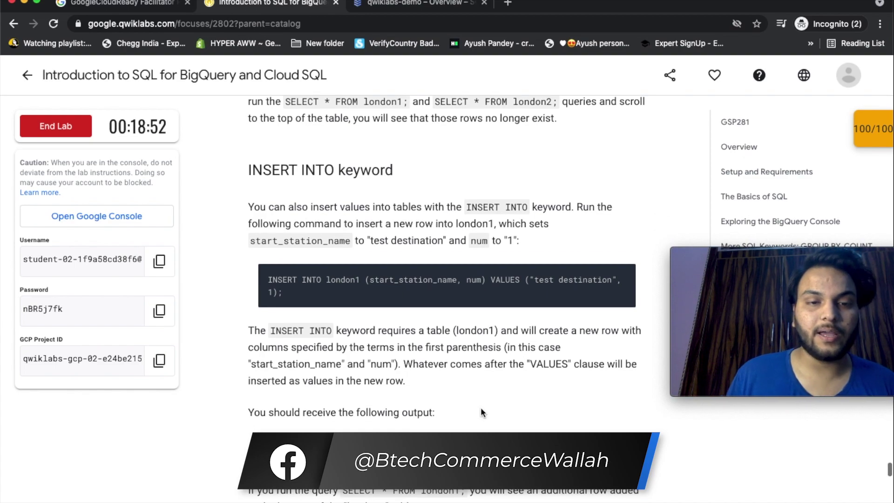